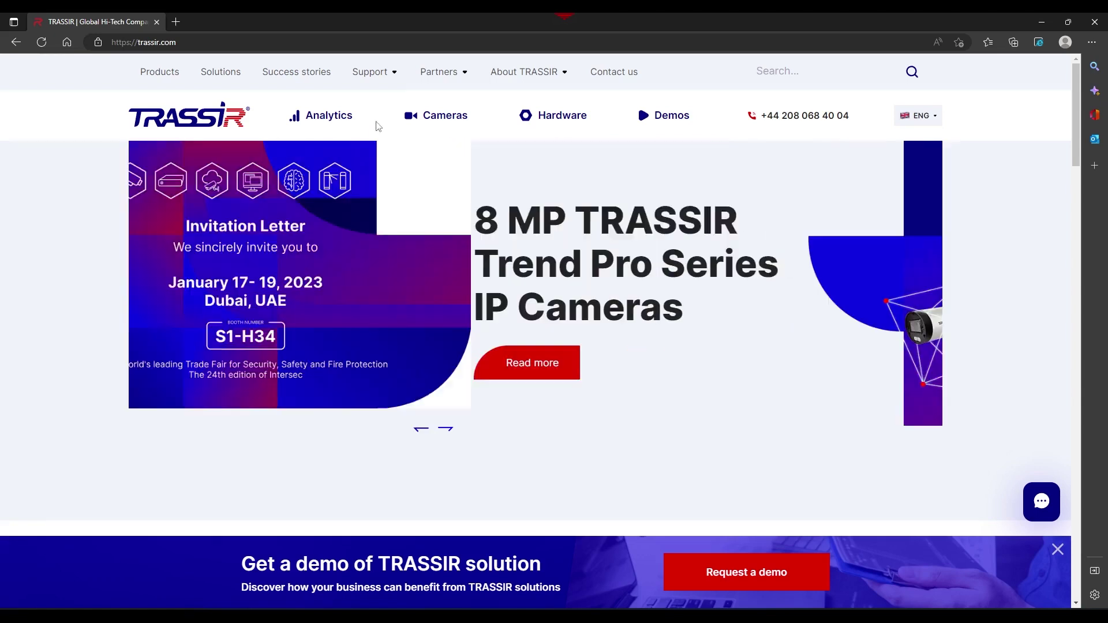
Open the TRASSIR software updates page and expand the WINDOWS VERSION x64 downloads.
mouse_move(373, 72)
click(425, 109)
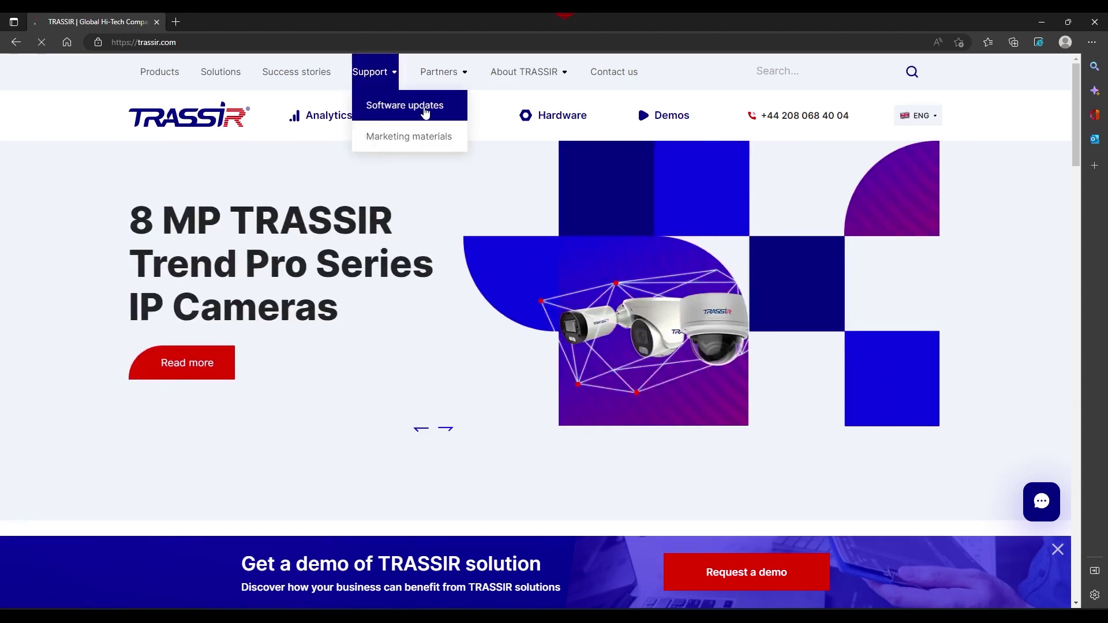
scroll(450, 374, down, 4)
click(826, 289)
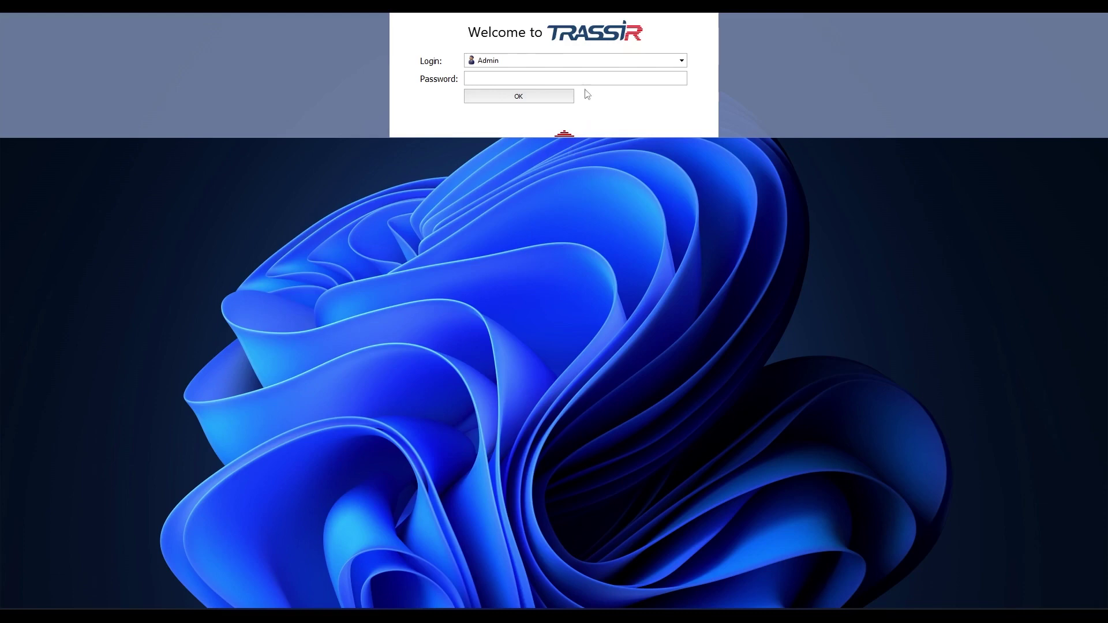
Log in to TRASSIR Client with the administrator account and an empty password.
click(565, 135)
click(565, 14)
click(564, 137)
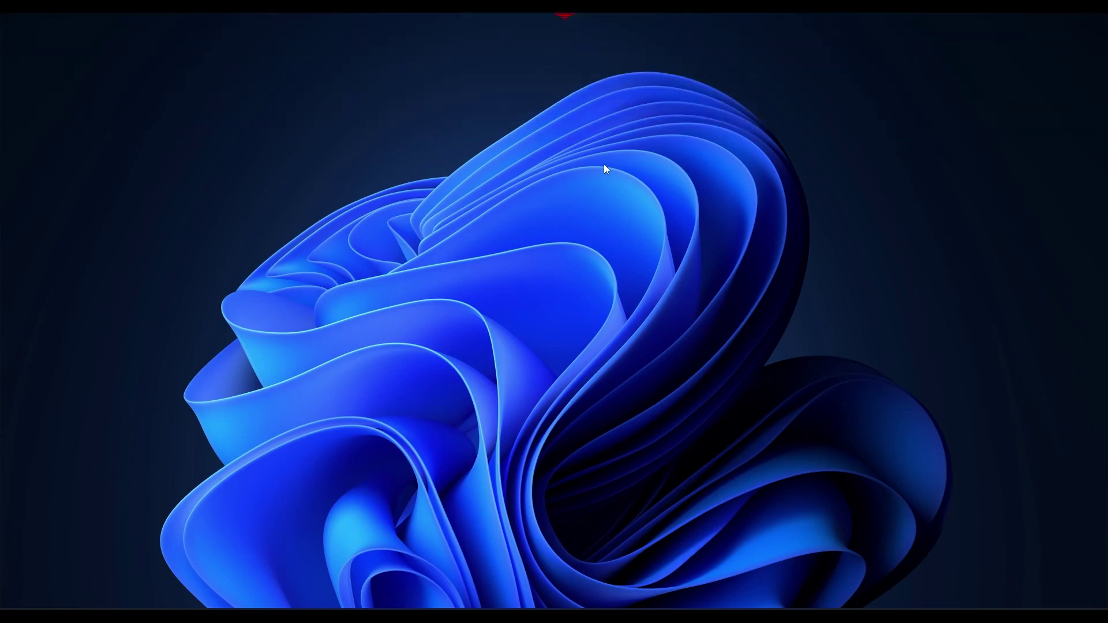
click(564, 16)
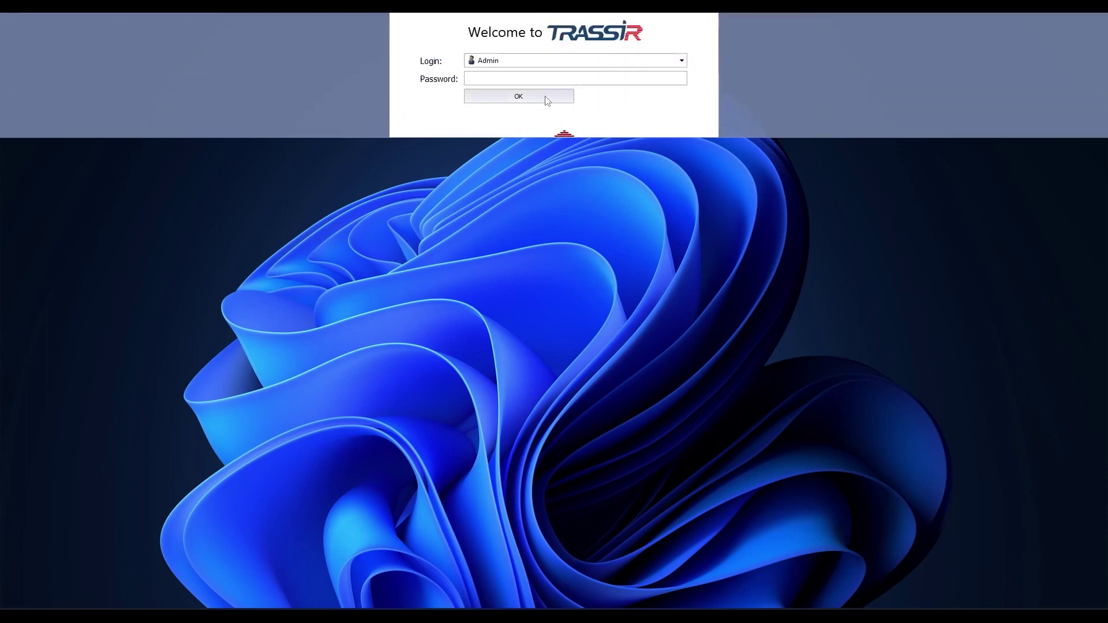
click(549, 98)
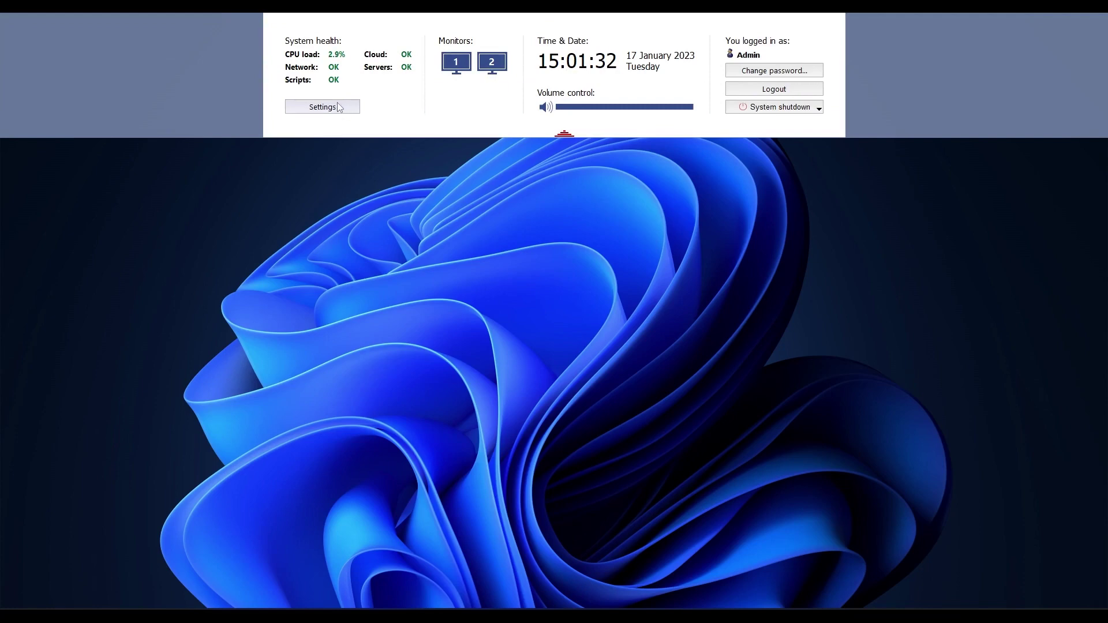
In client Settings, expand Network and start adding a new server connection.
click(341, 109)
drag(234, 68, 382, 66)
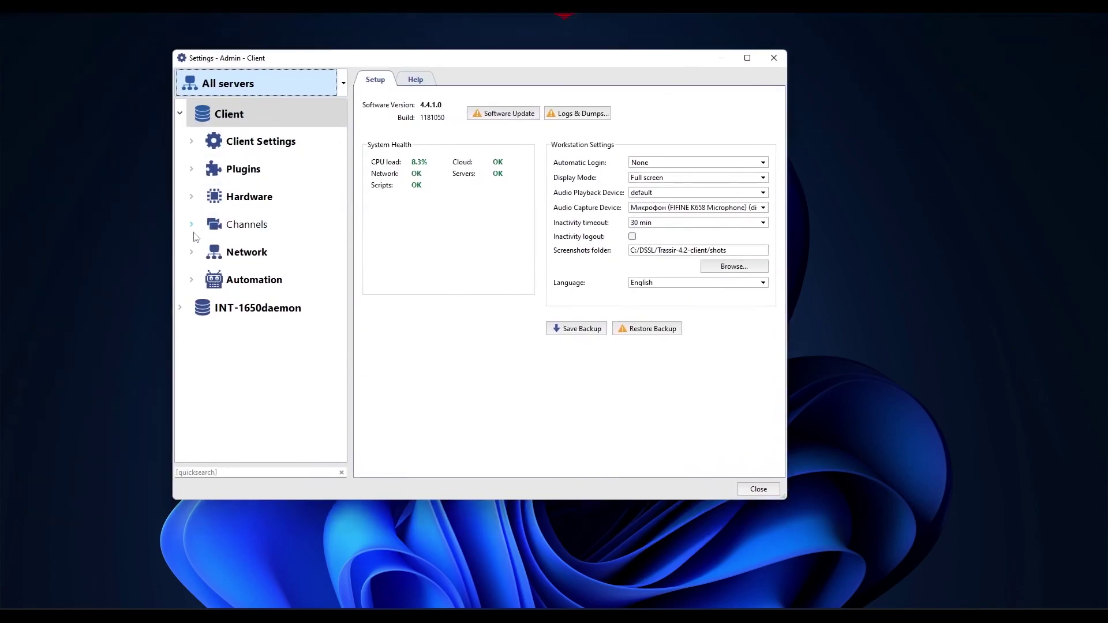
click(247, 251)
double_click(231, 253)
click(225, 273)
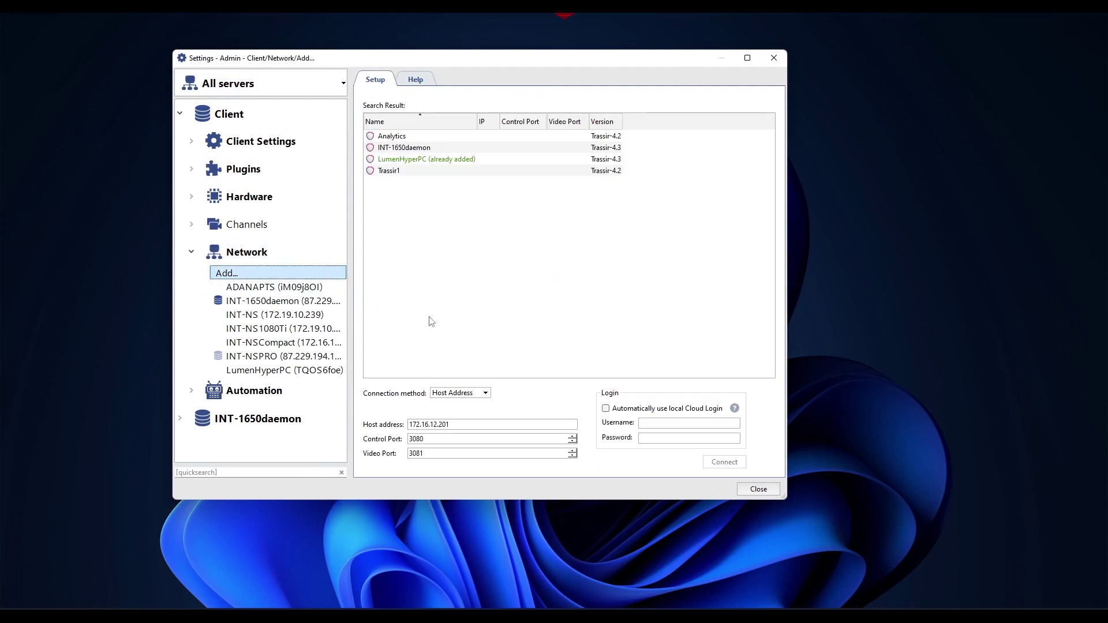
Enter the server login username and password, keeping host 172.16.12.201.
click(505, 425)
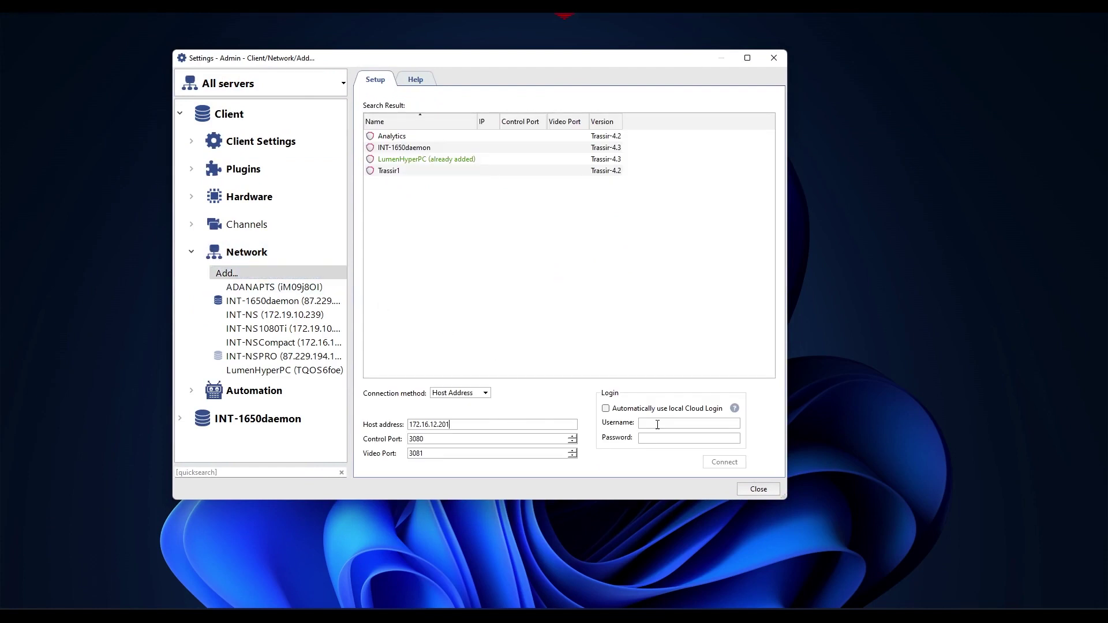
click(678, 423)
text(Admi***********)
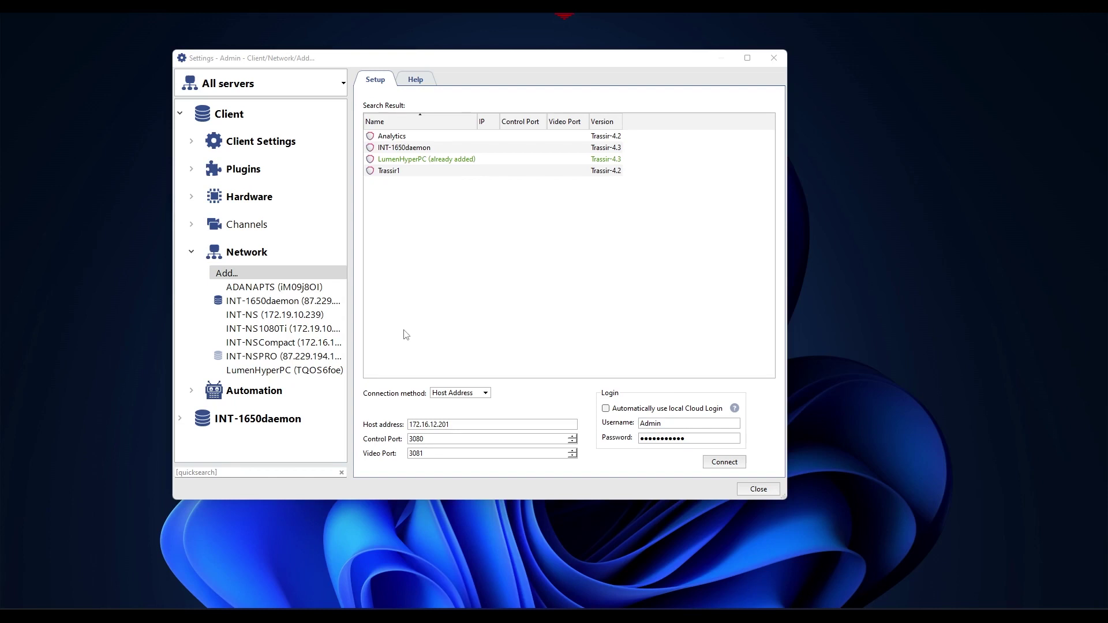
double_click(456, 425)
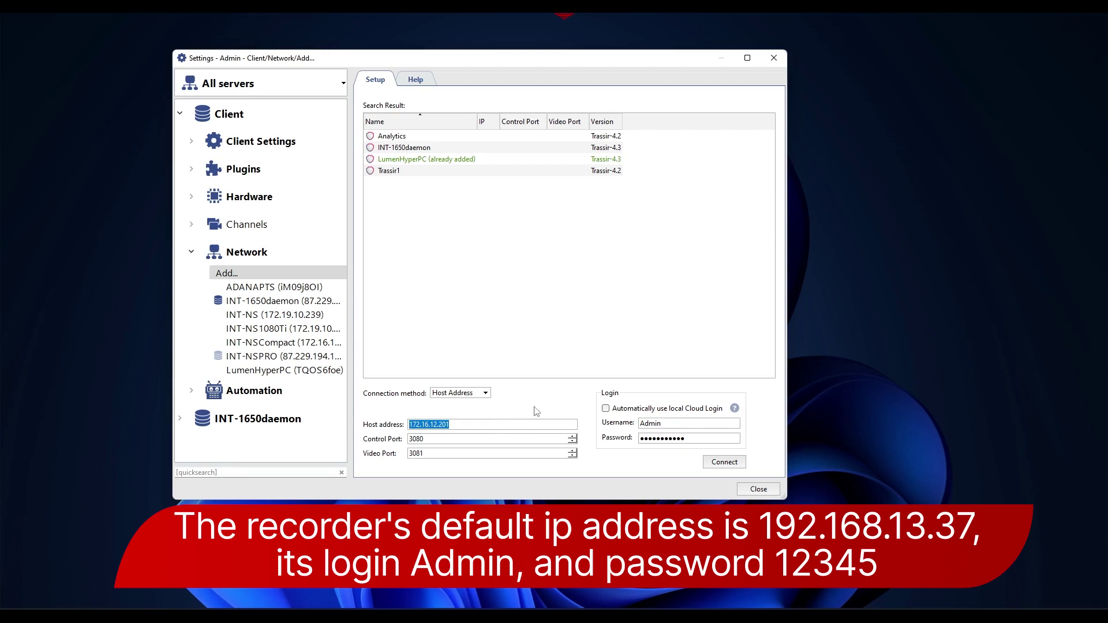
click(536, 426)
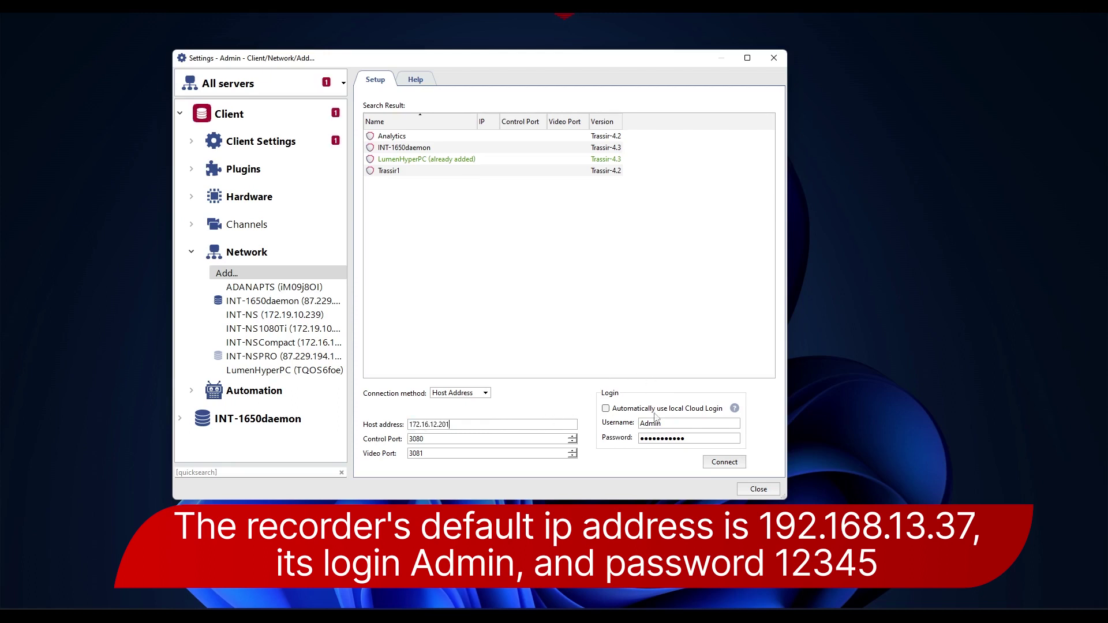
Connect to 172.16.12.201, trust its certificate, and set recursion level to 2.
click(724, 462)
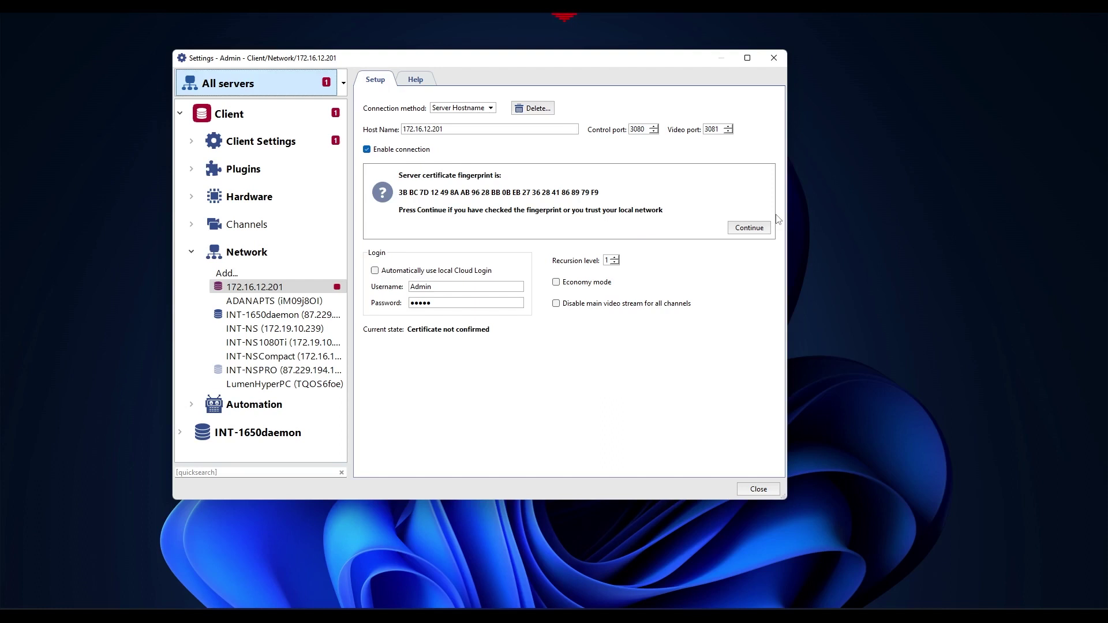
click(756, 231)
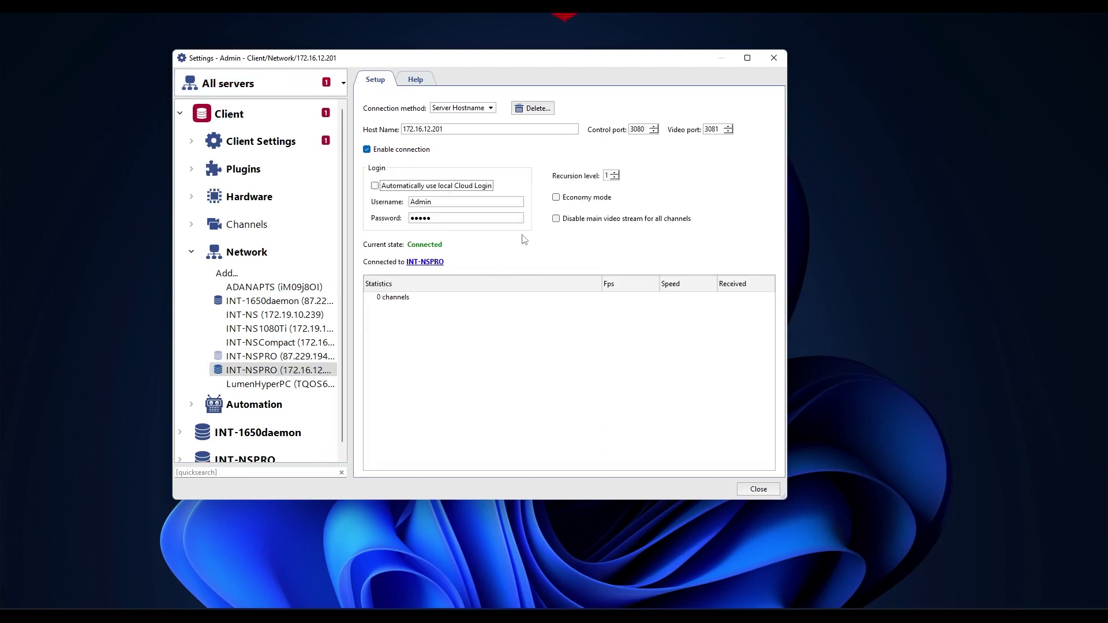
click(615, 173)
click(275, 84)
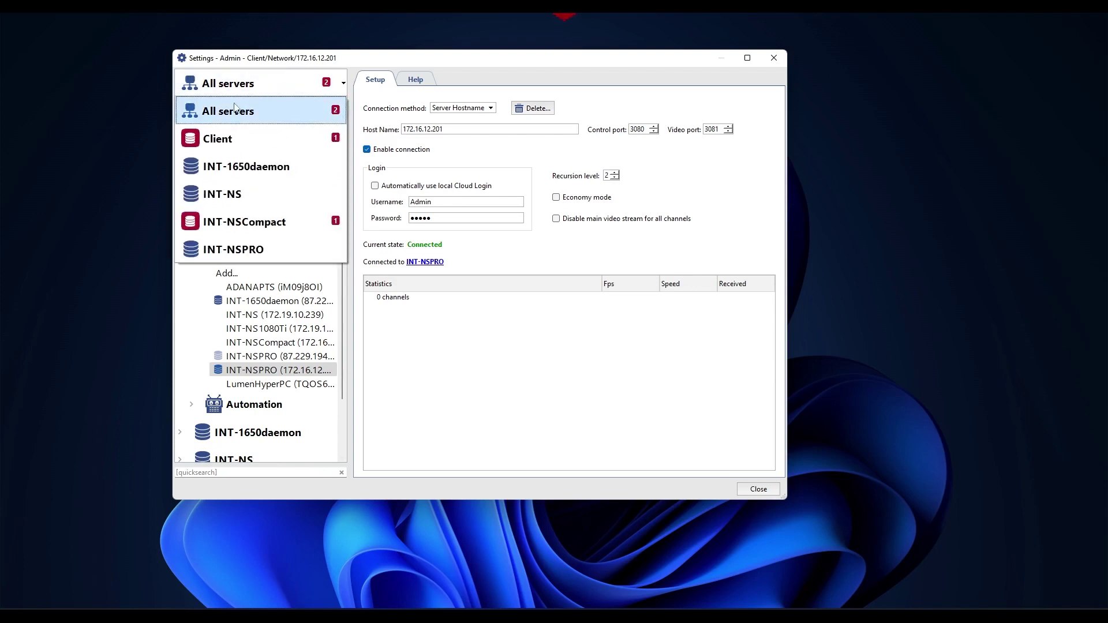
Switch to the INT-NS server and open its Network Interfaces page.
click(259, 195)
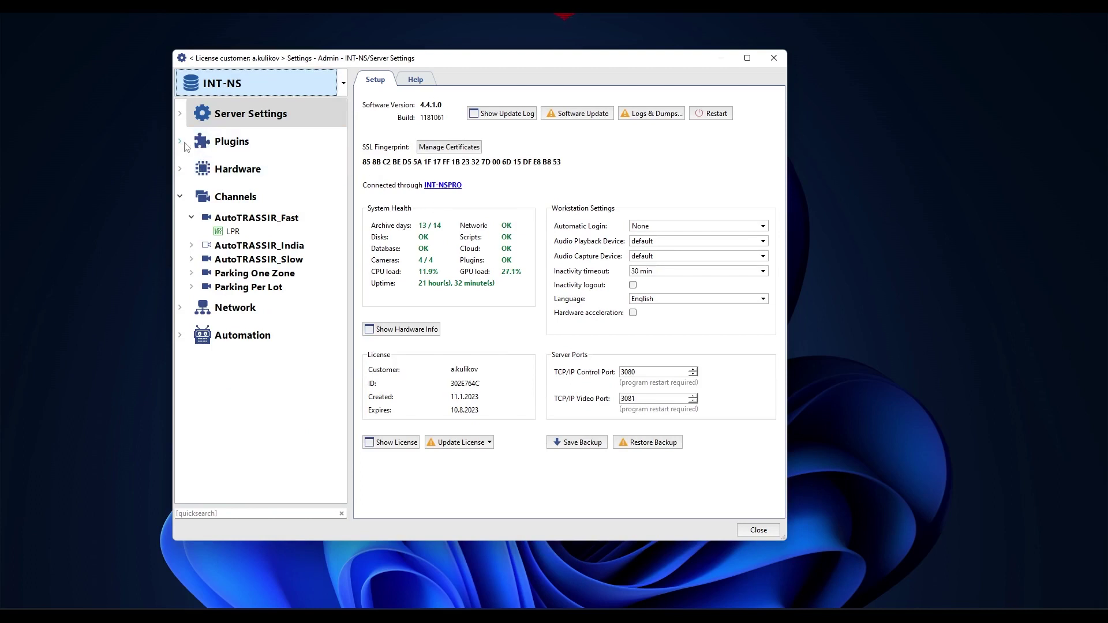
double_click(206, 116)
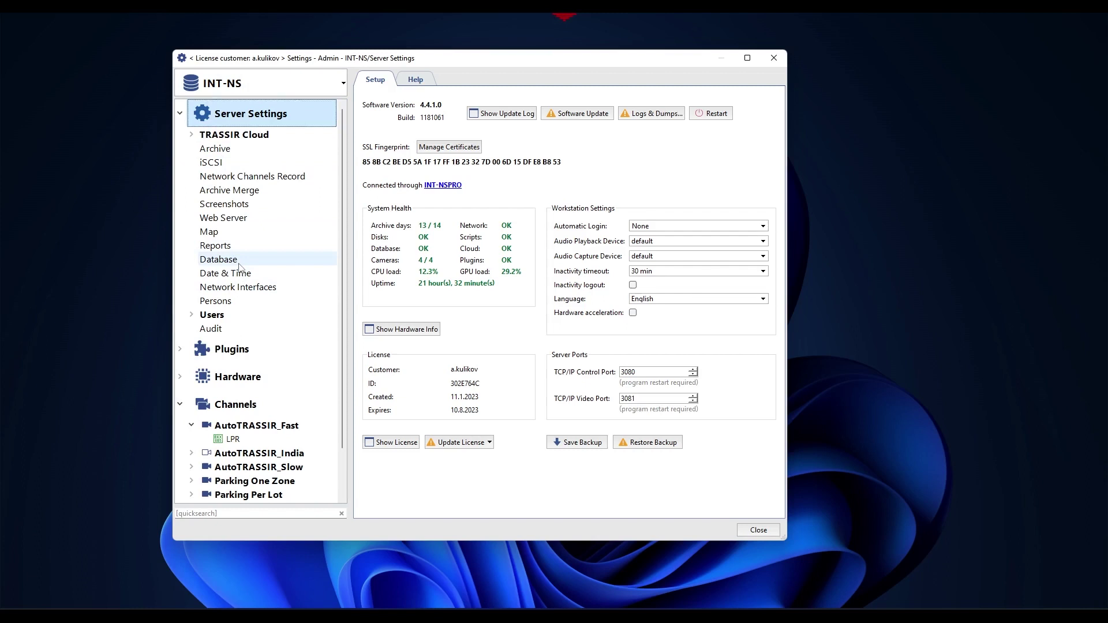
click(243, 291)
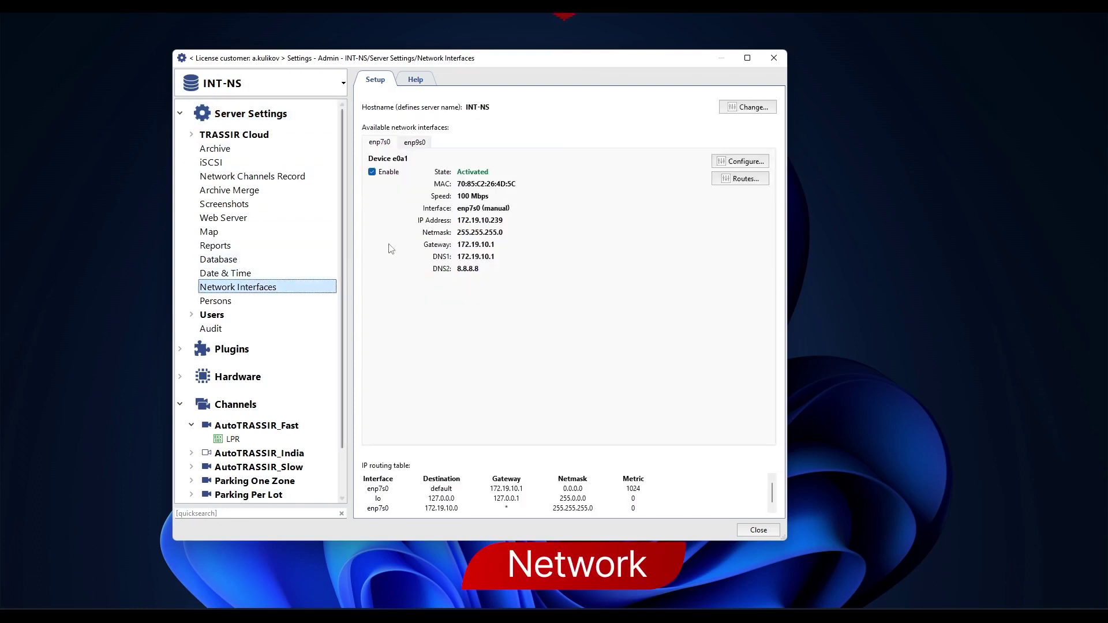
Try renaming the hostname to KrasnodarNVR, then cancel without changing it.
click(748, 108)
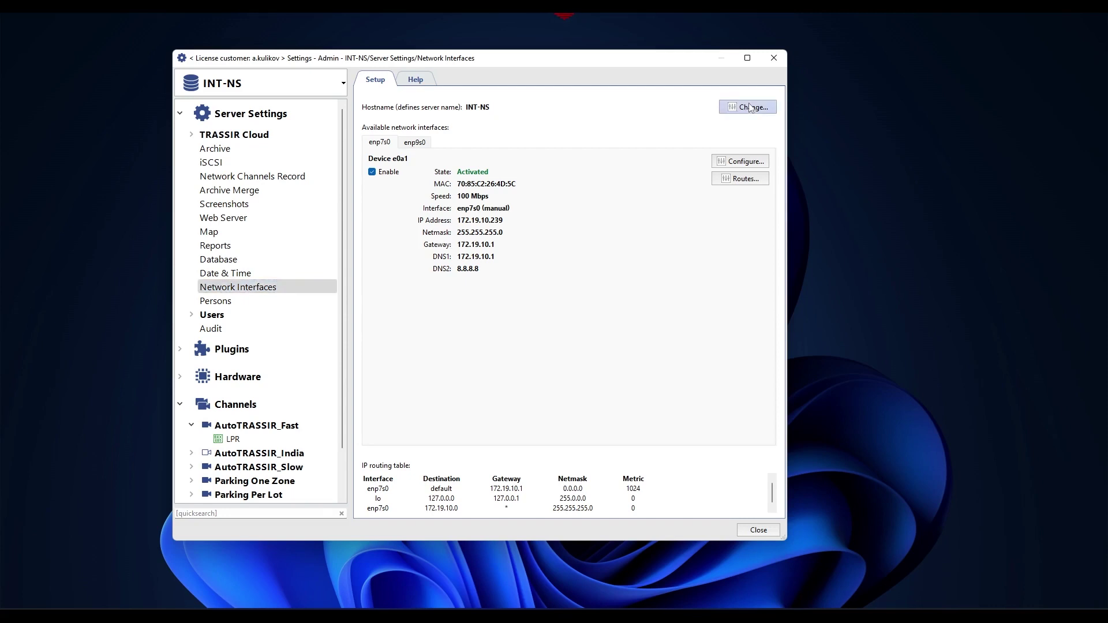
drag(526, 263, 659, 262)
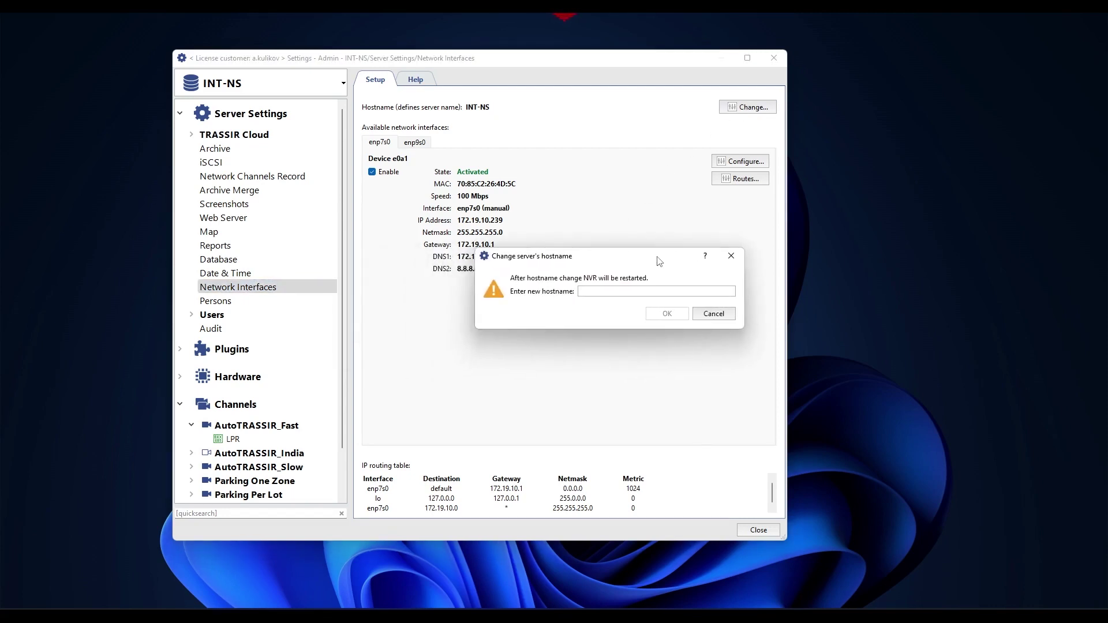
text(KrasnodarNVR)
click(714, 314)
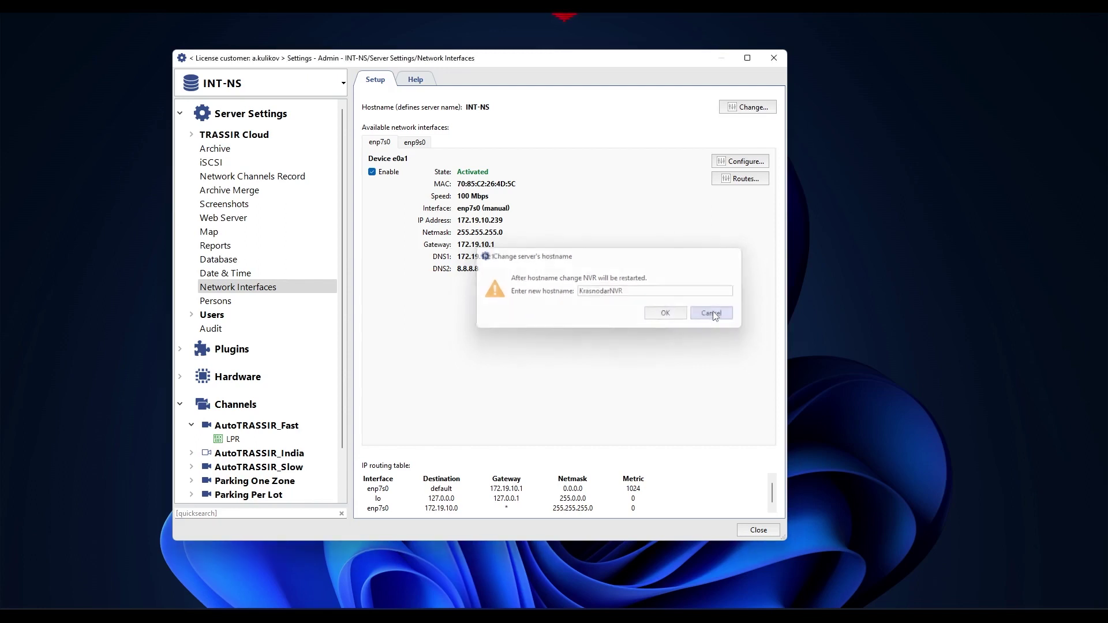
Review the enp7s0 interface setup and close it without changes.
click(762, 164)
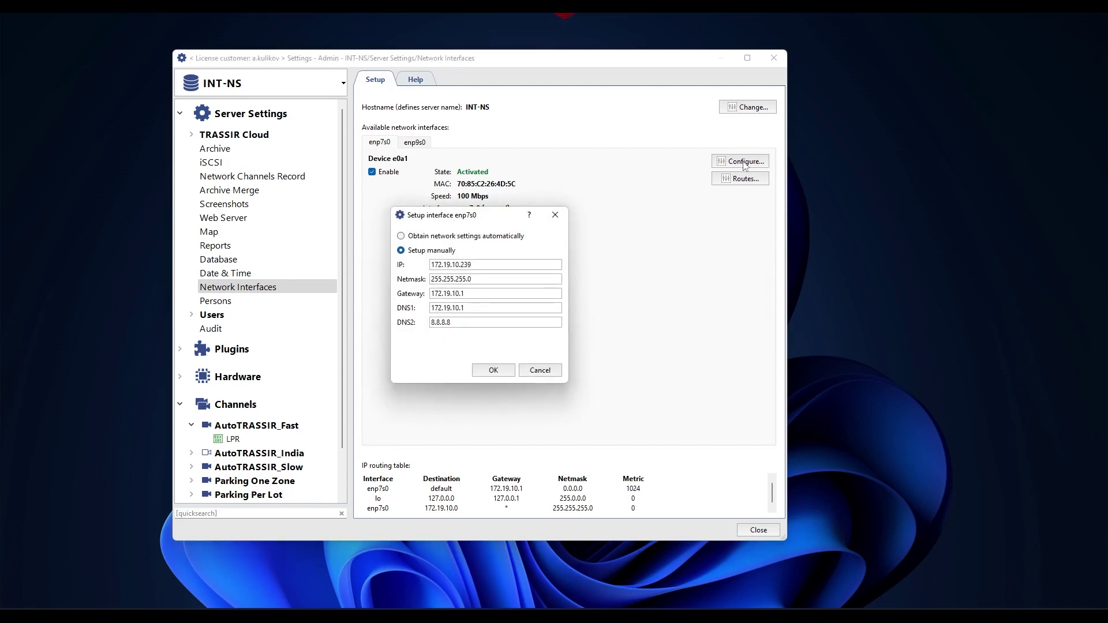
drag(485, 215, 654, 246)
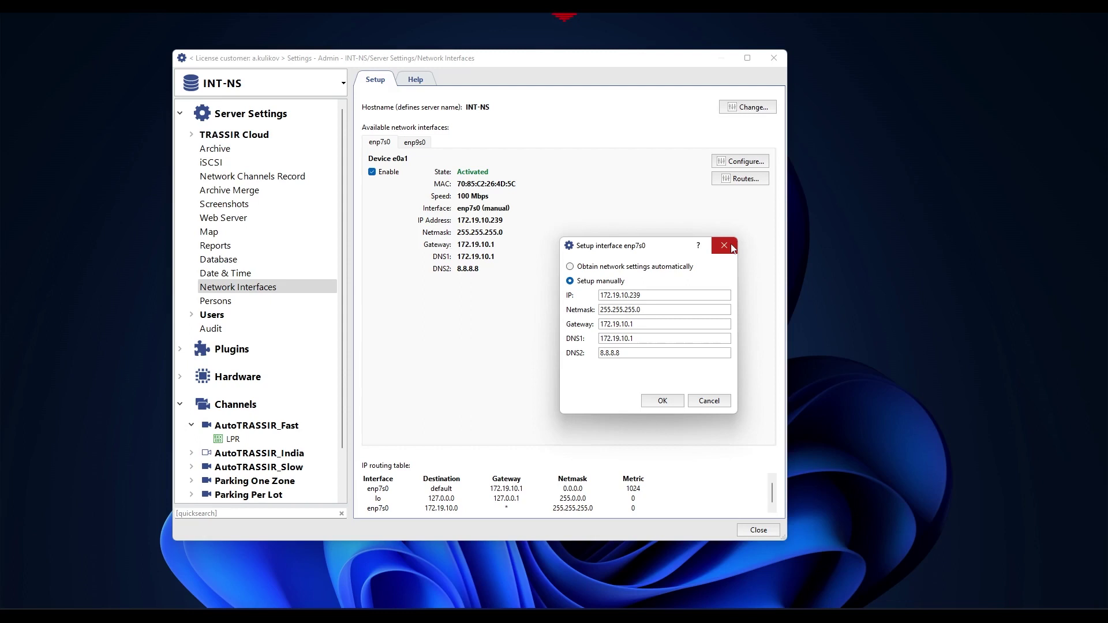
click(647, 403)
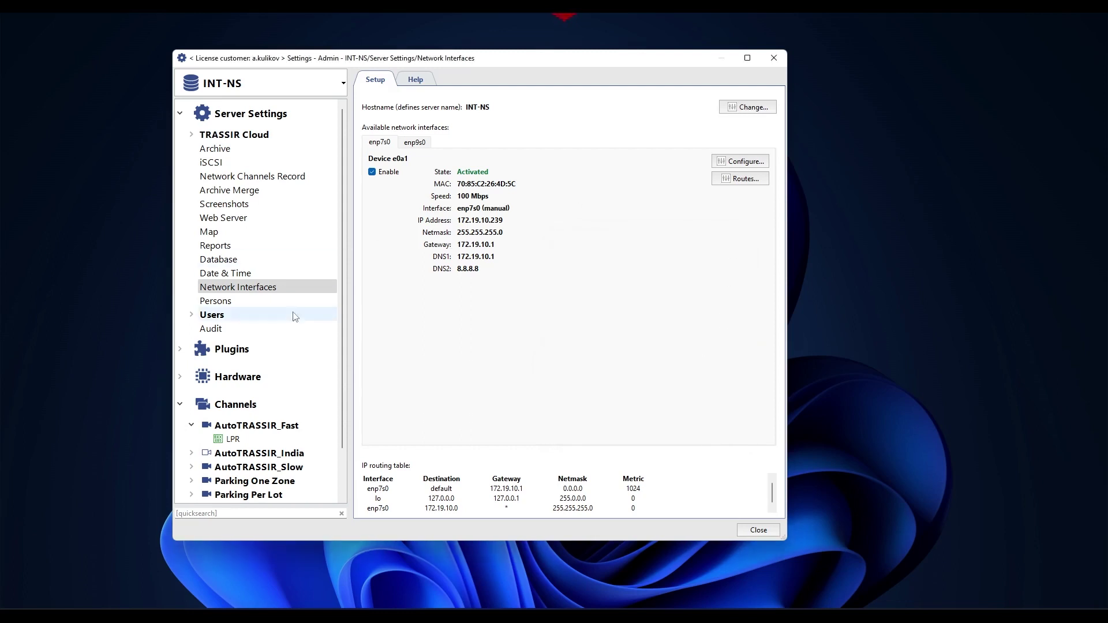
click(238, 376)
scroll(290, 357, down, 3)
click(230, 314)
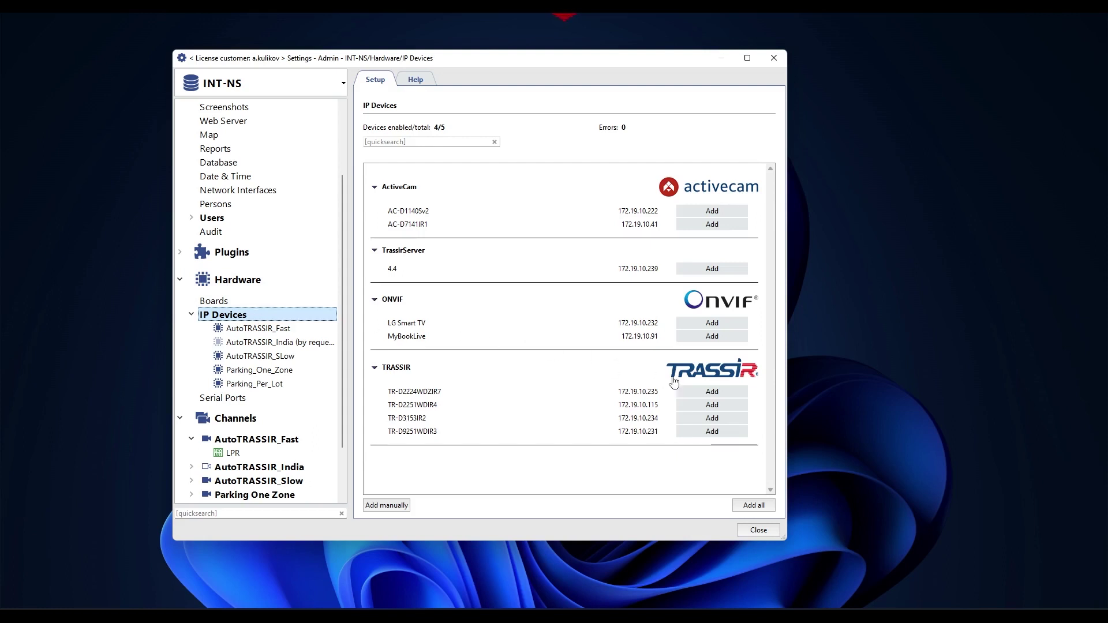
click(721, 392)
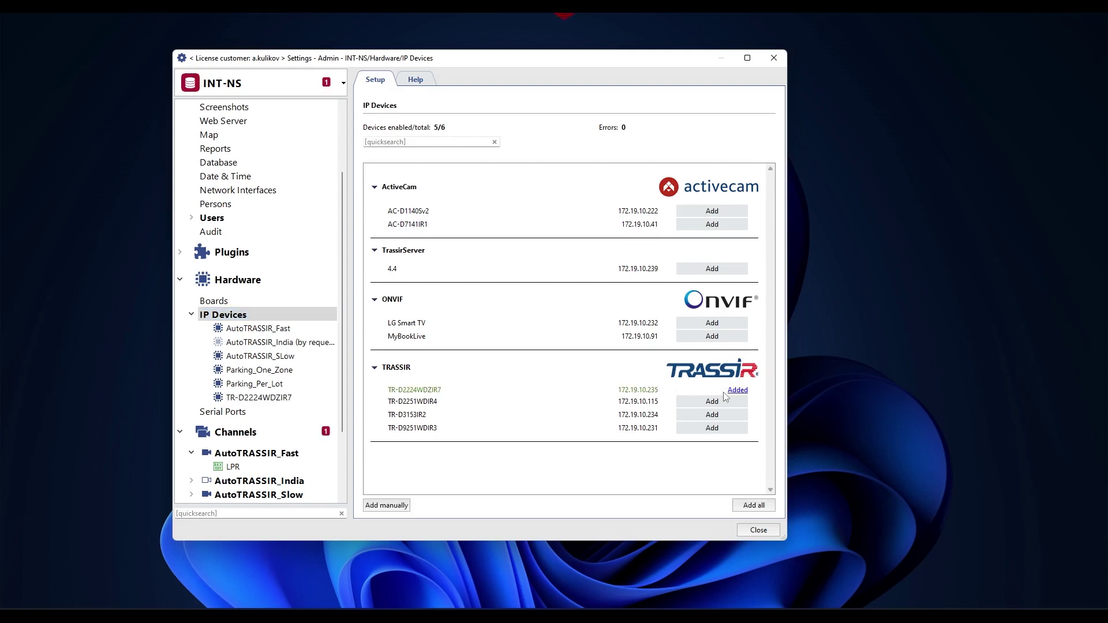
click(733, 391)
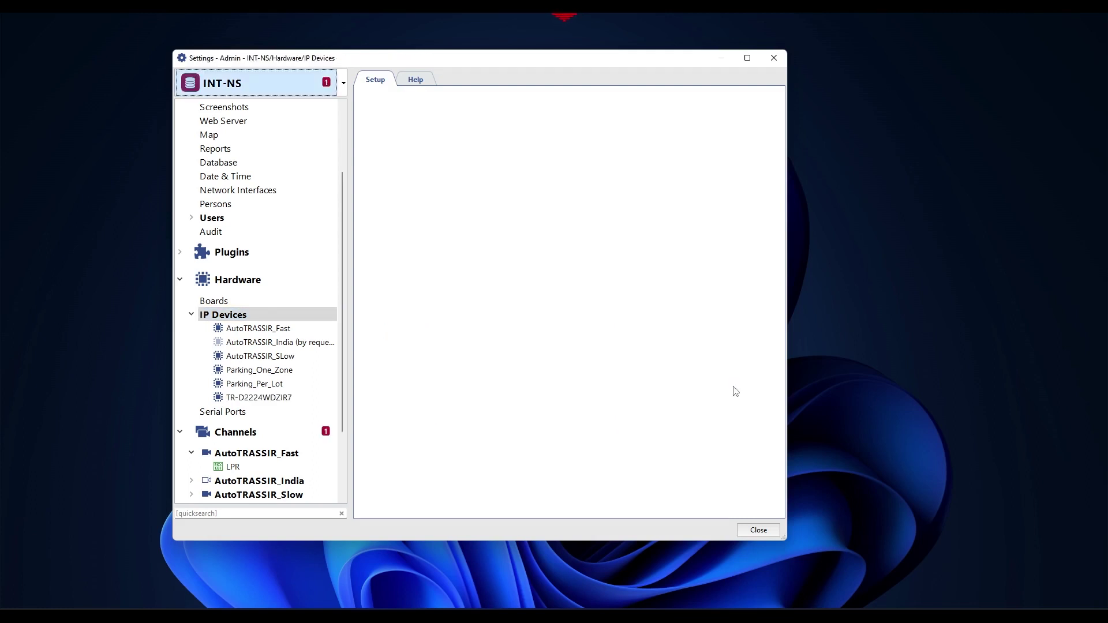
click(231, 221)
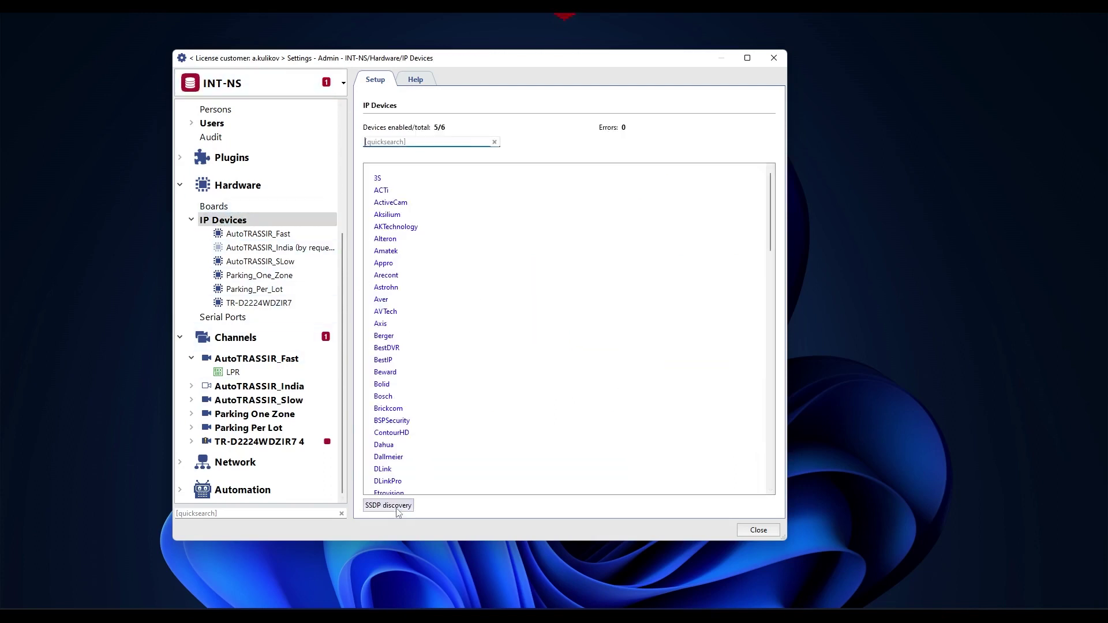
text(tra)
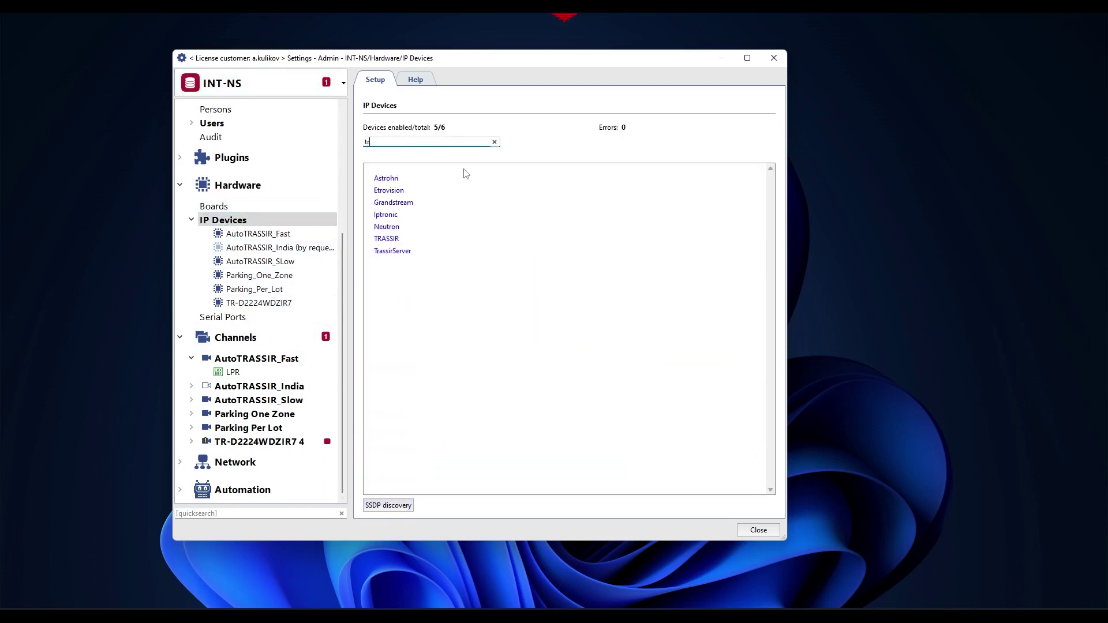
click(387, 179)
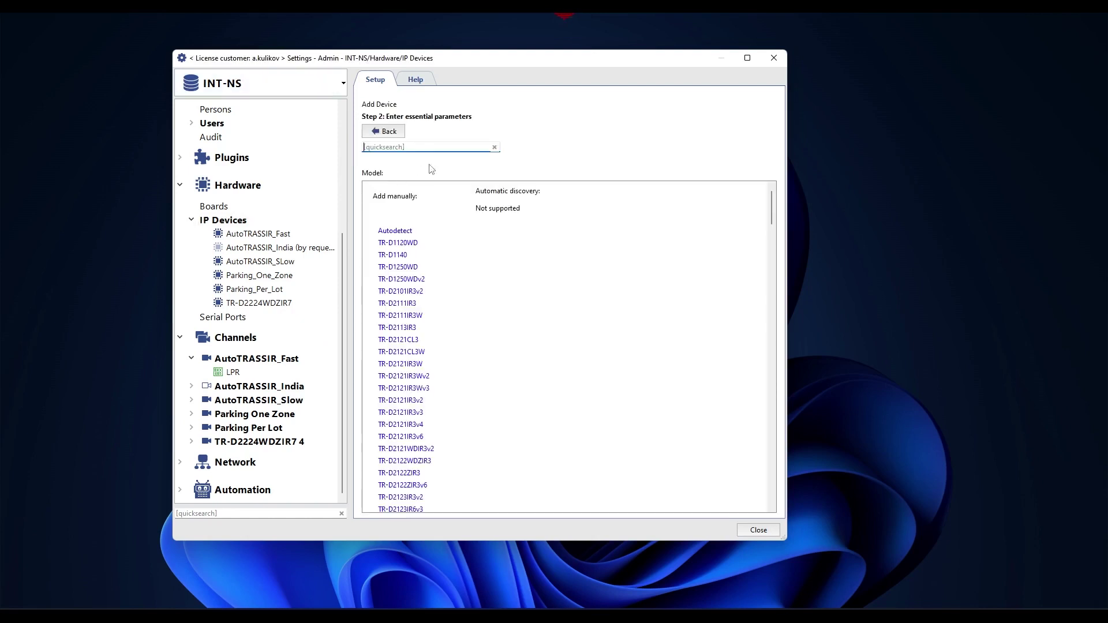
text(2224)
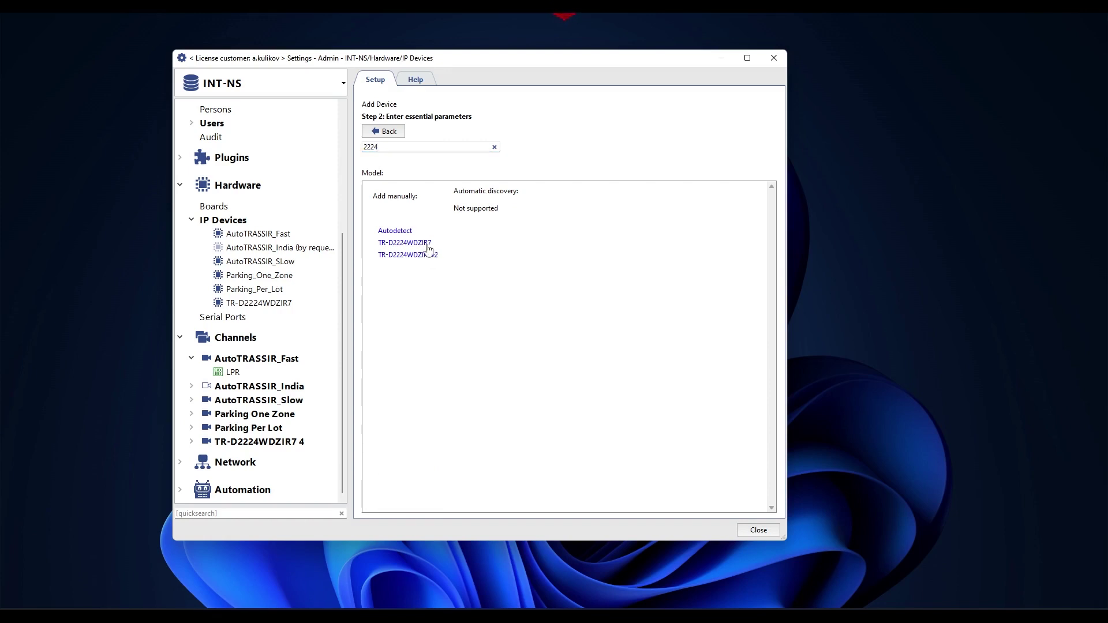
click(427, 245)
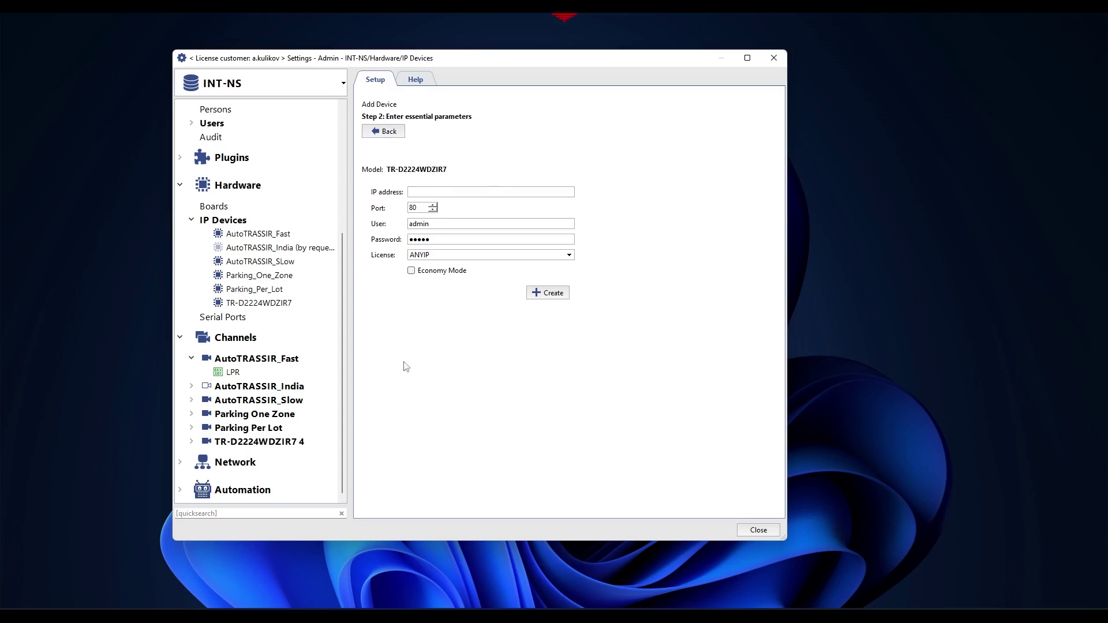
click(385, 131)
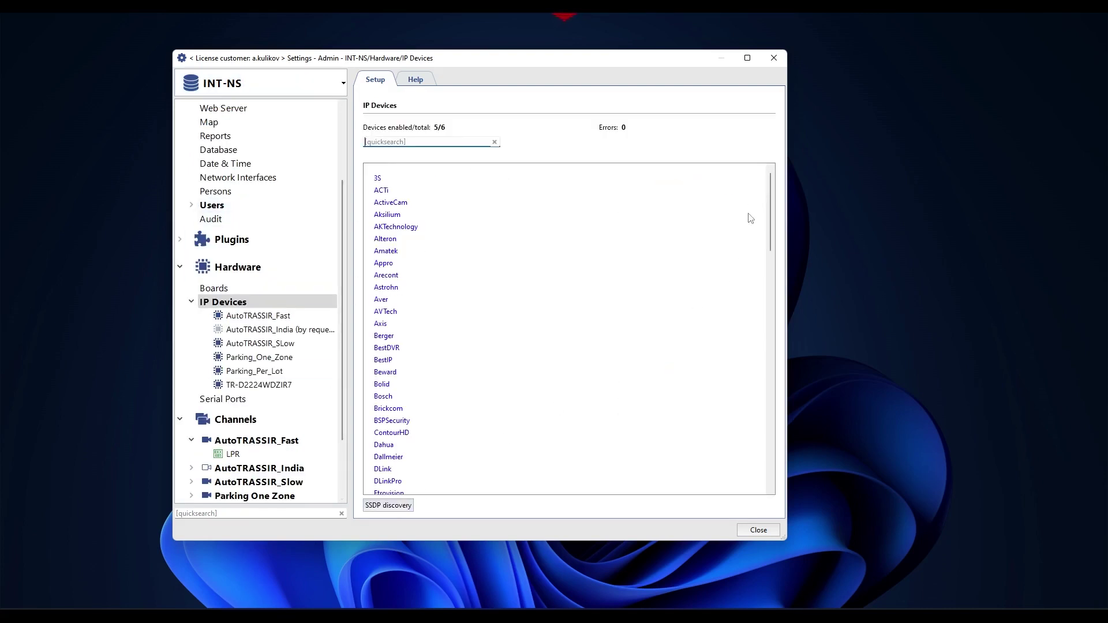
scroll(751, 218, down, 15)
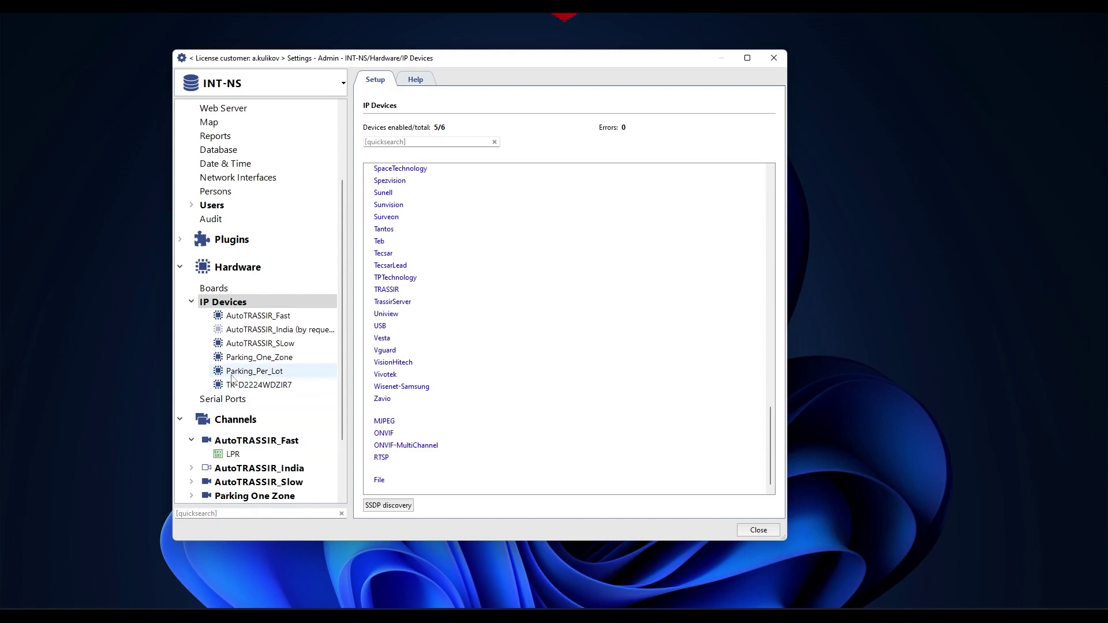
Rename the TR-D2224WDZIR7 camera to Street, keeping its 1080p resolution.
click(261, 386)
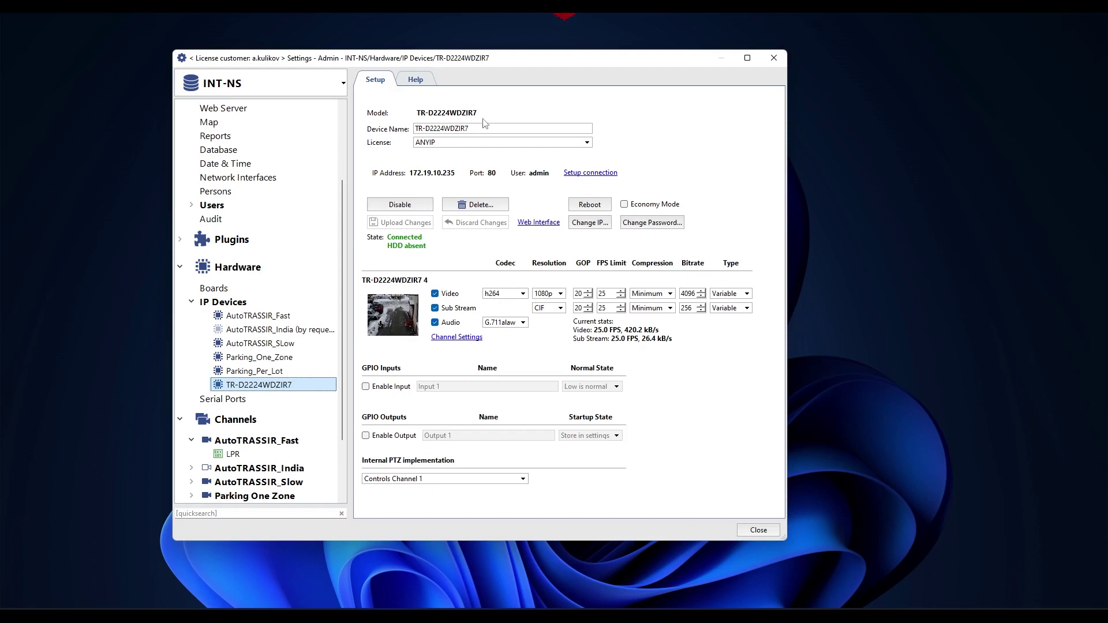
key(Tab)
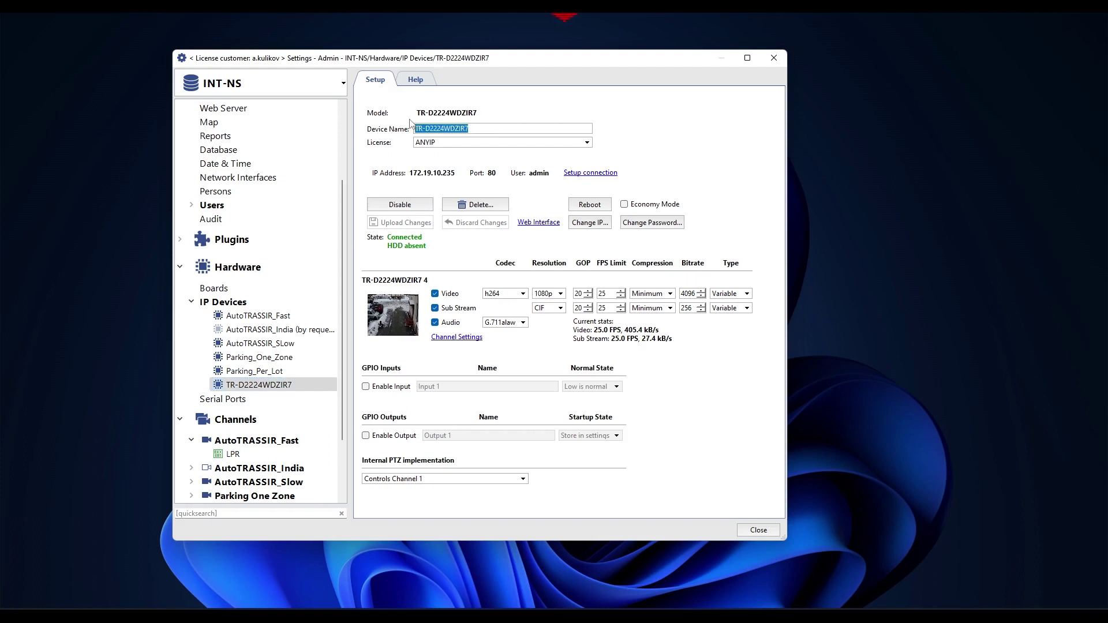
text(Street)
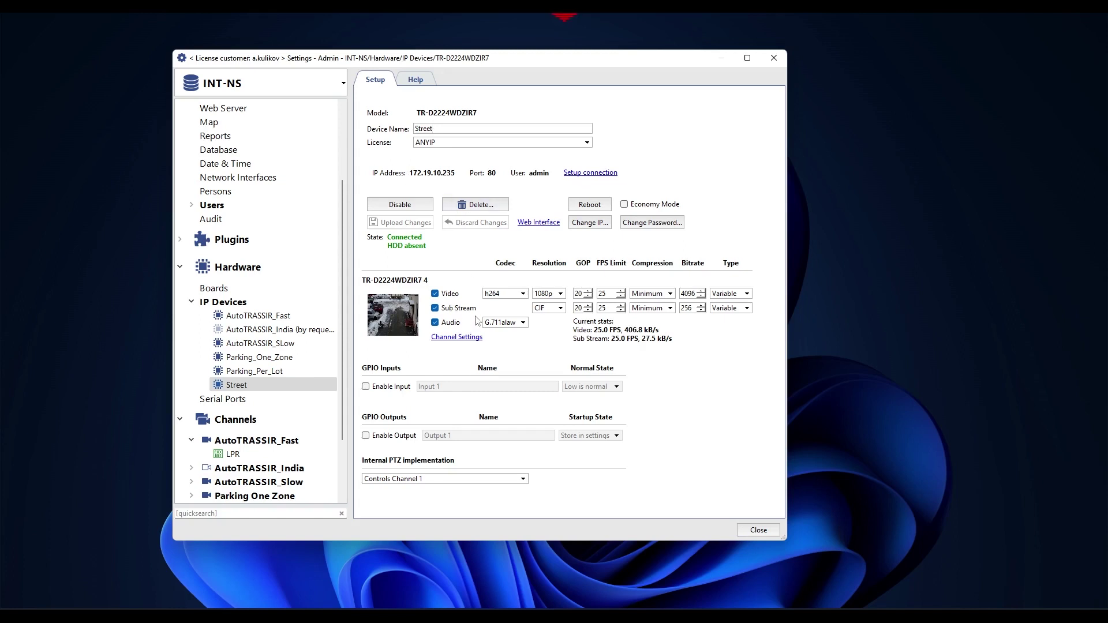
click(524, 293)
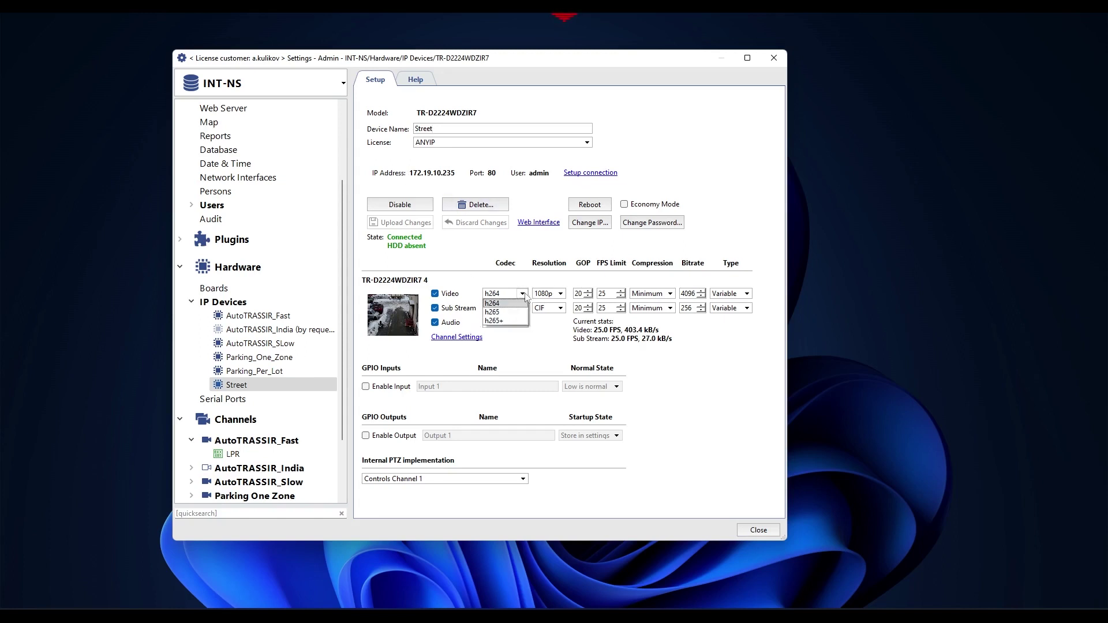
click(562, 294)
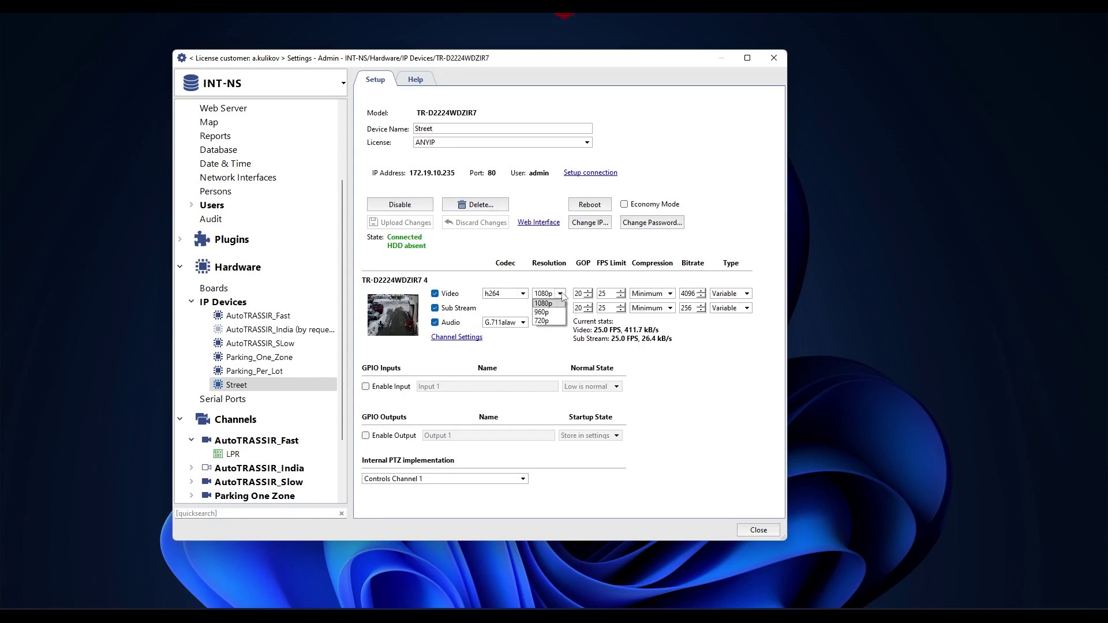
click(461, 281)
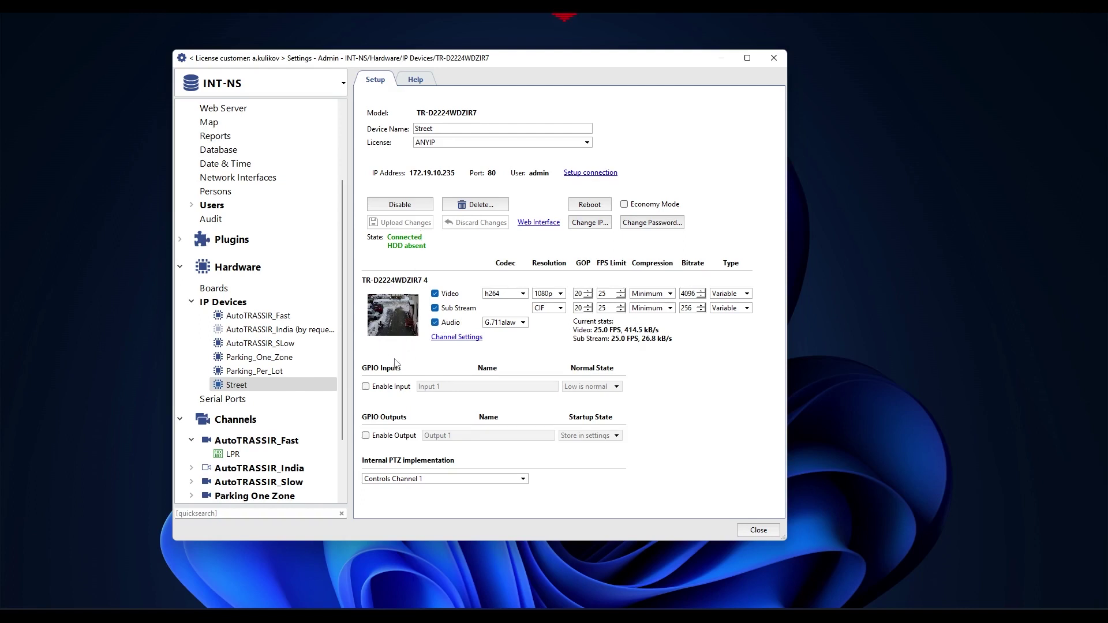
Enable the GPIO input and output and upload the changes to the camera.
click(365, 387)
click(365, 436)
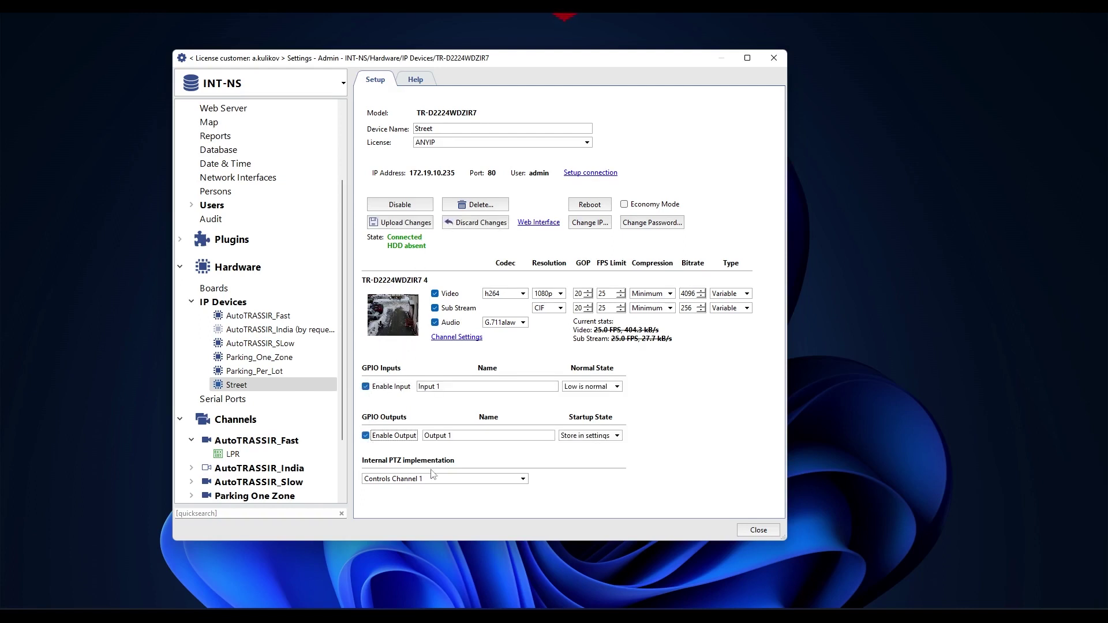
click(447, 479)
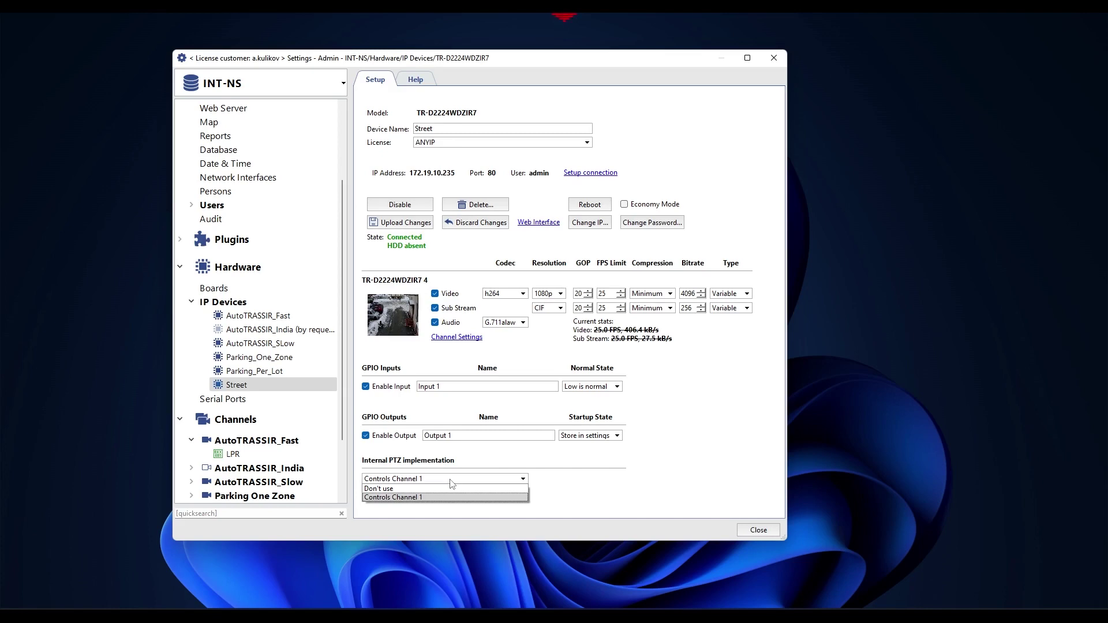
click(405, 221)
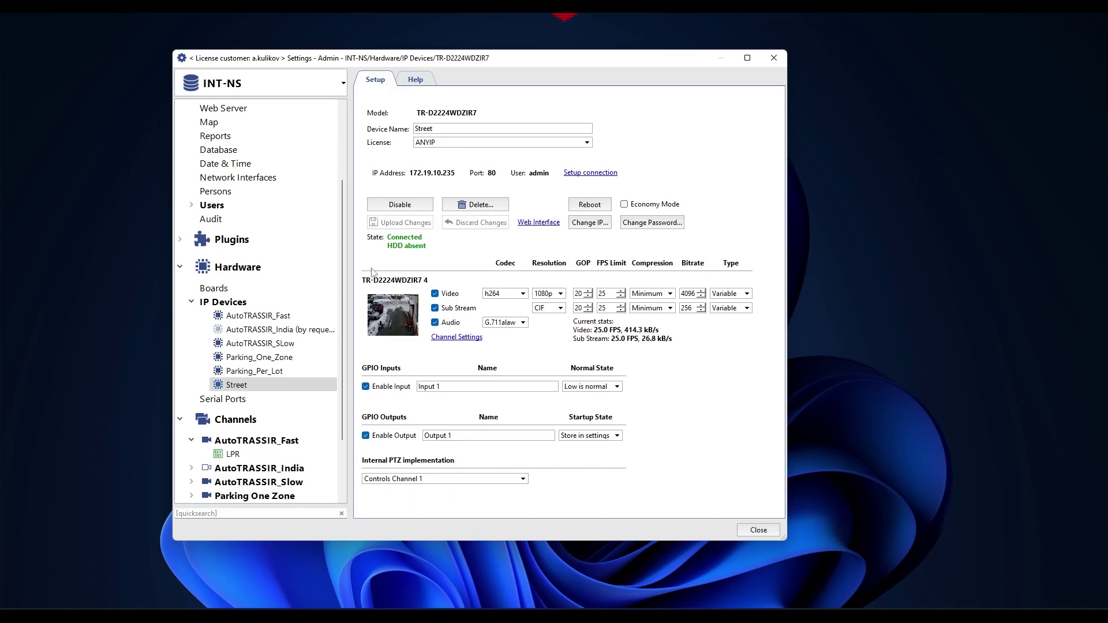
Turn on PTZ control in channel settings, then show the Analytics plugin load statistics.
click(469, 338)
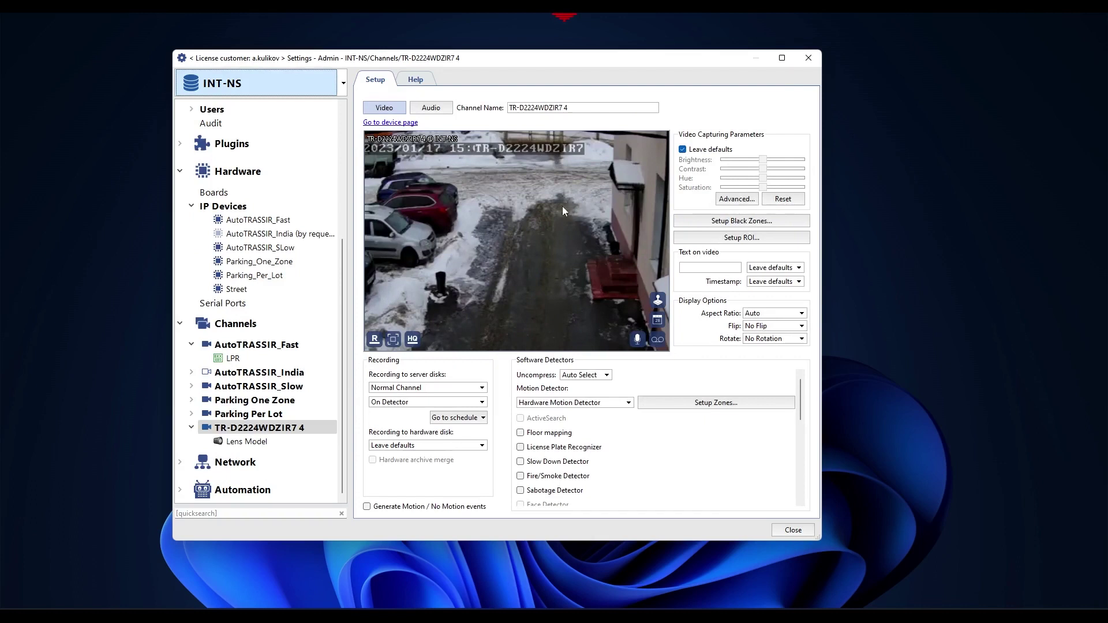
click(658, 299)
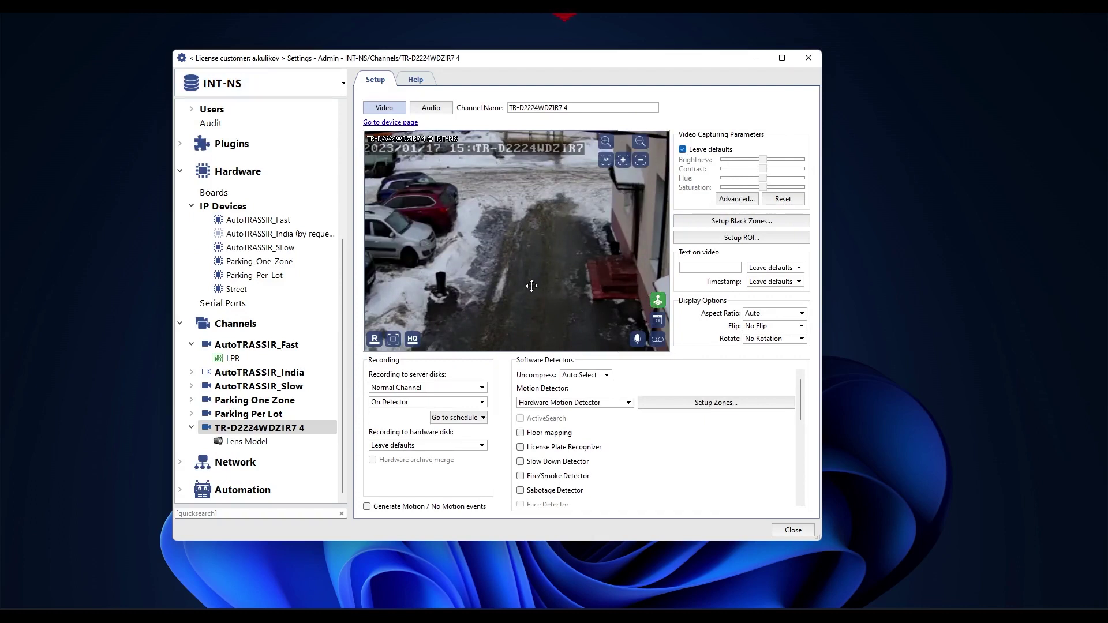
scroll(526, 289, up, 5)
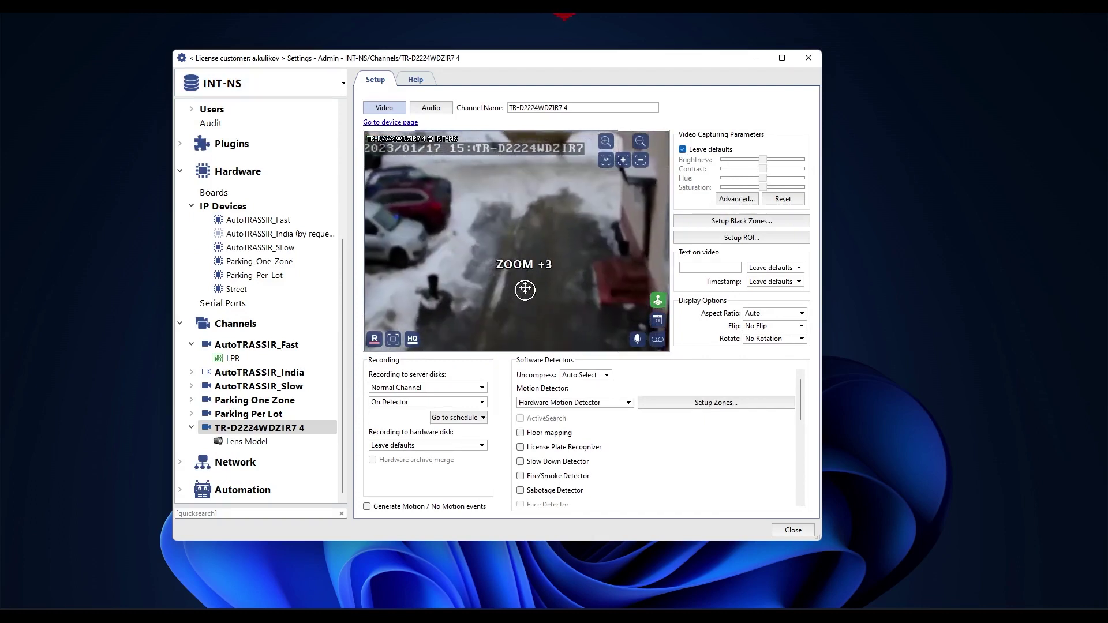
click(737, 198)
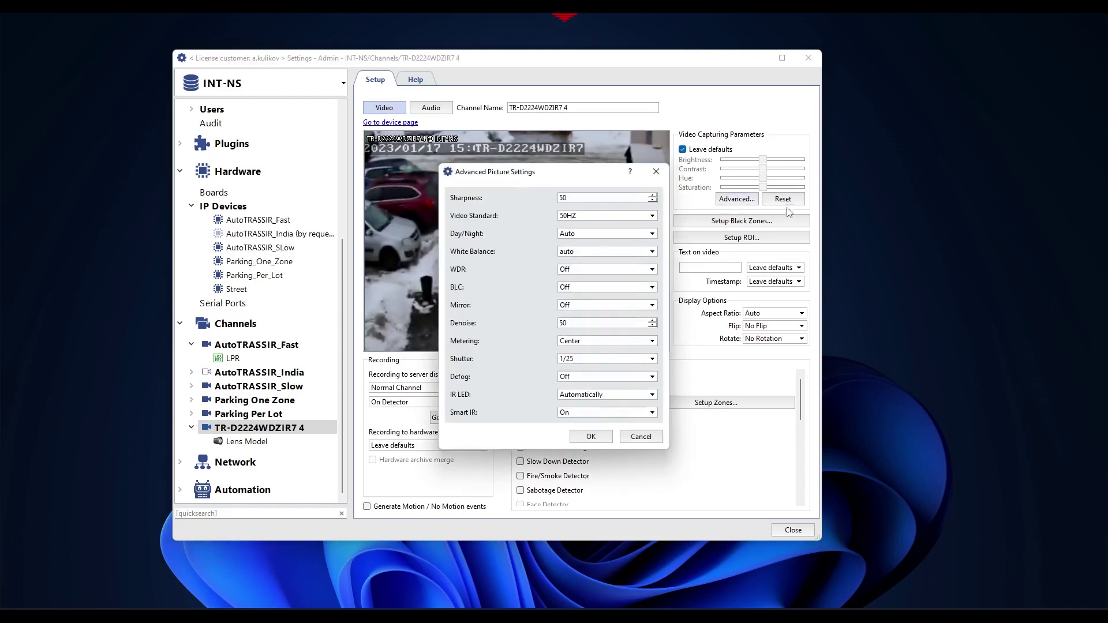
drag(558, 176, 600, 157)
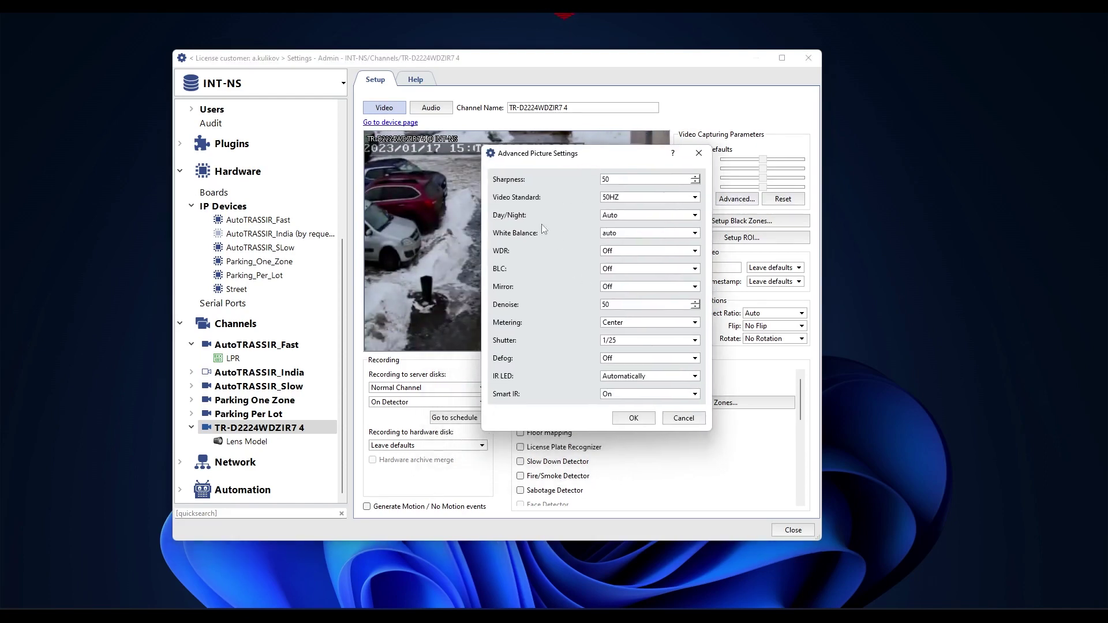
click(699, 154)
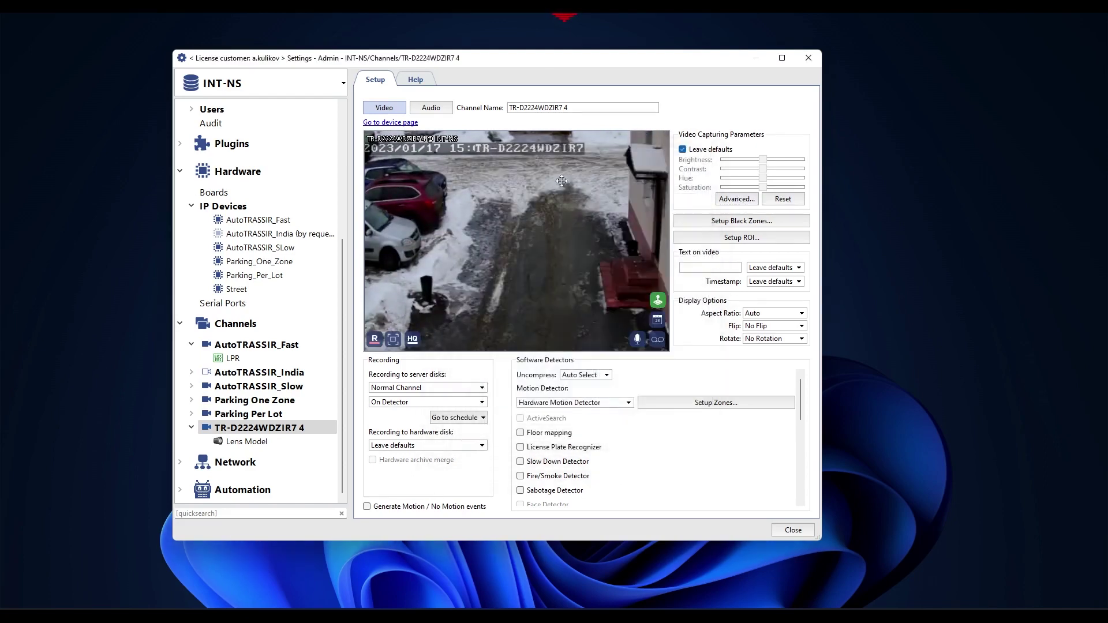
click(180, 143)
click(218, 166)
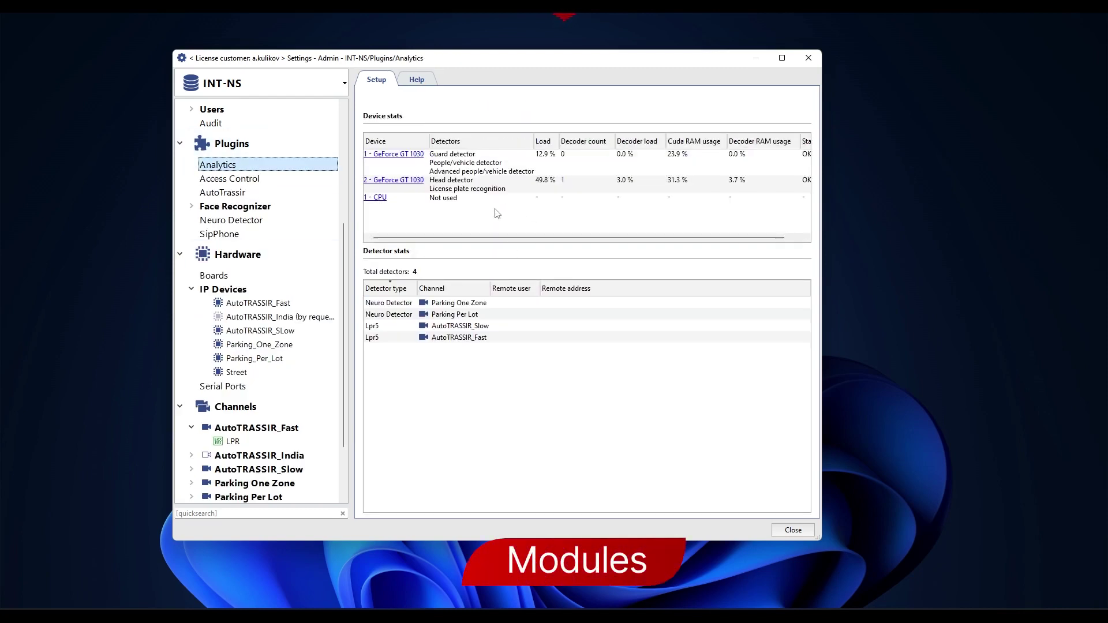
click(416, 181)
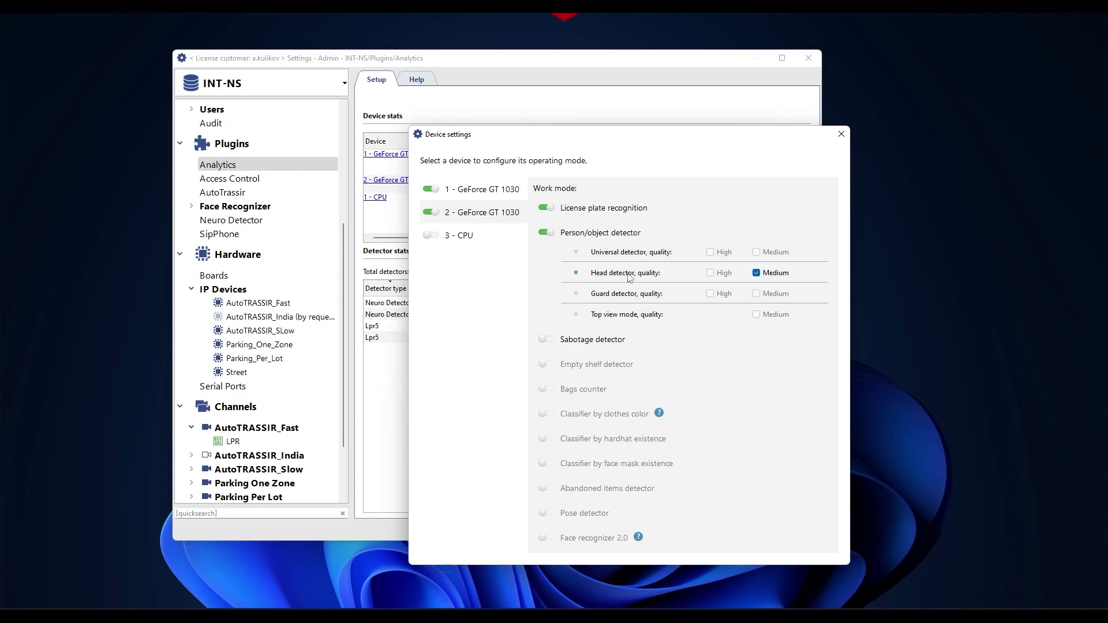
click(548, 232)
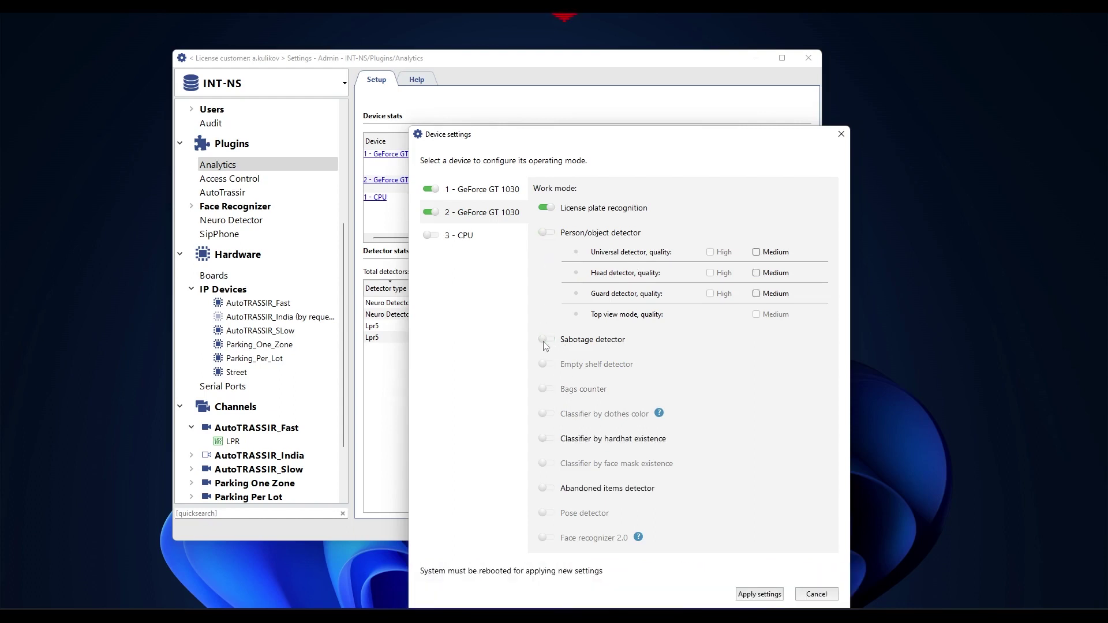
click(554, 441)
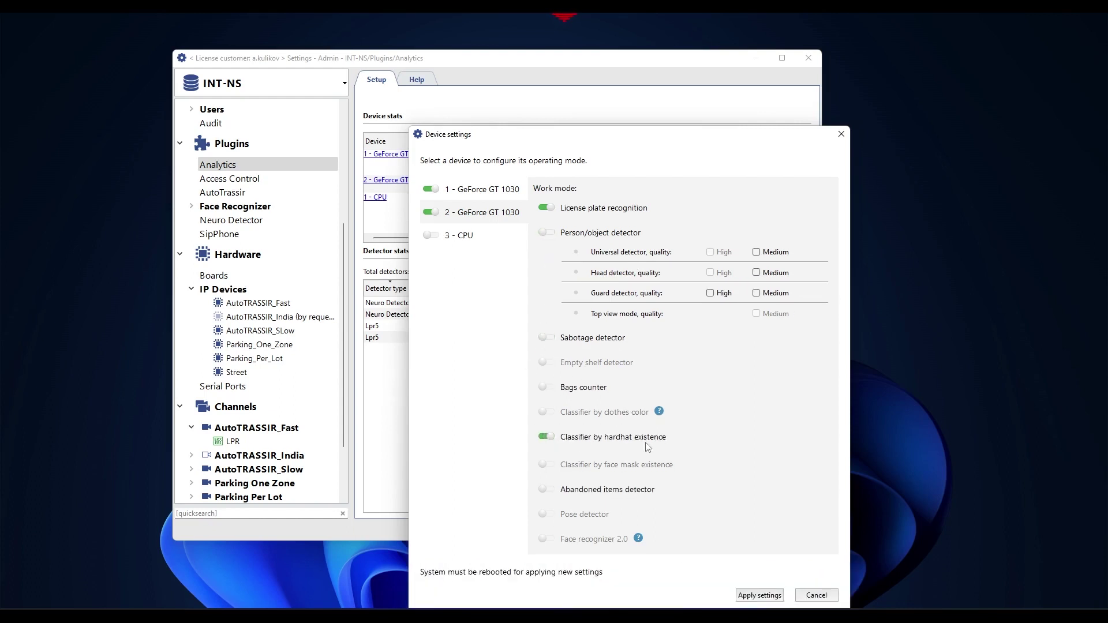
click(548, 340)
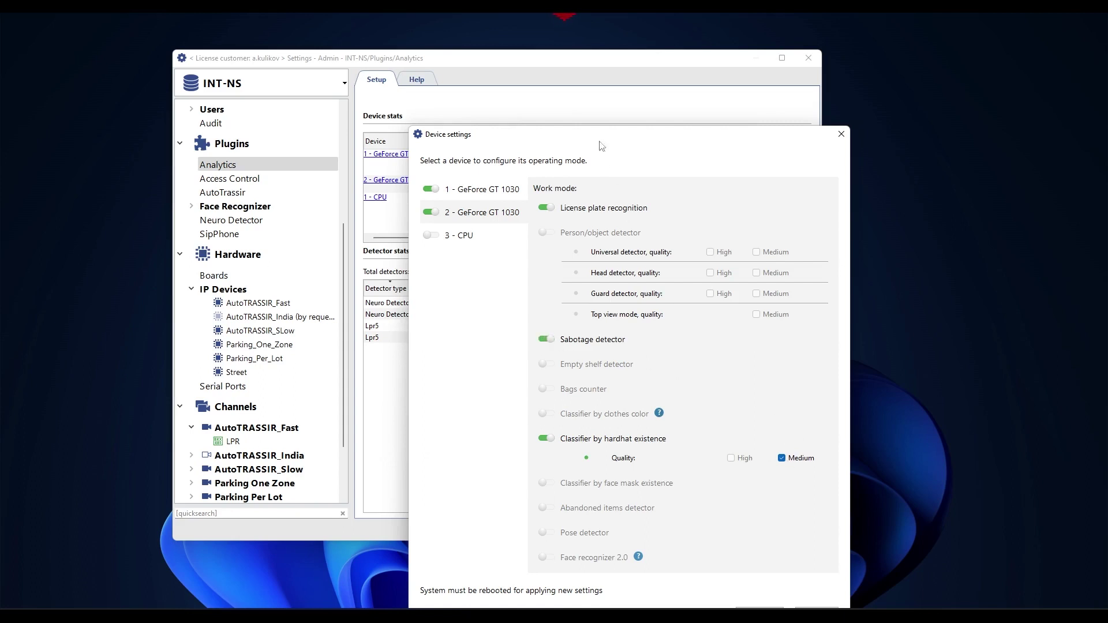
drag(600, 141, 636, 74)
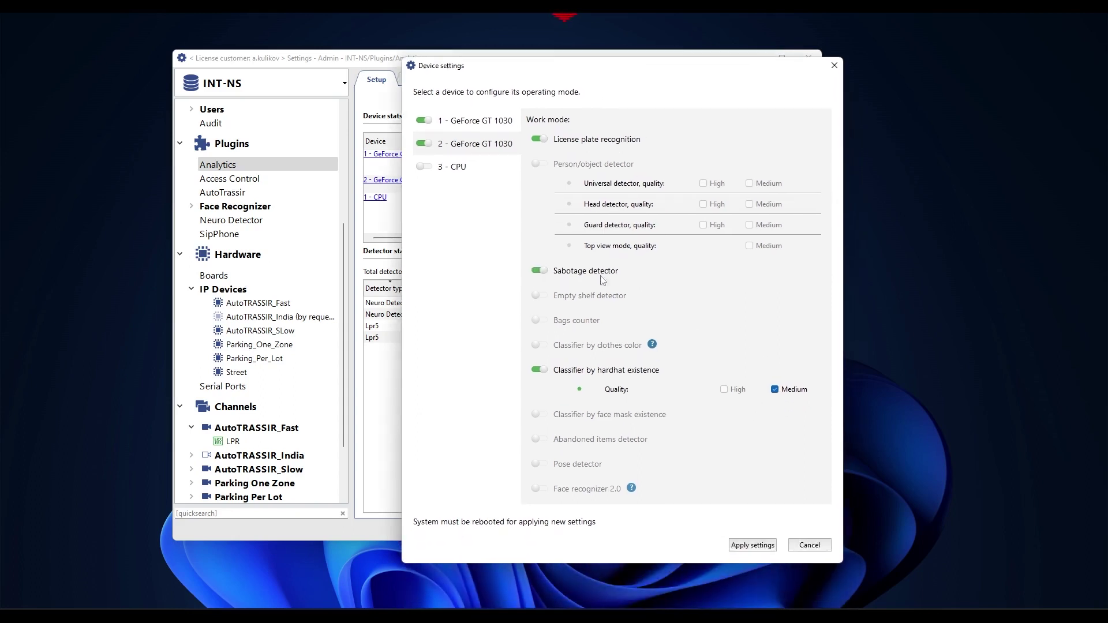
click(752, 546)
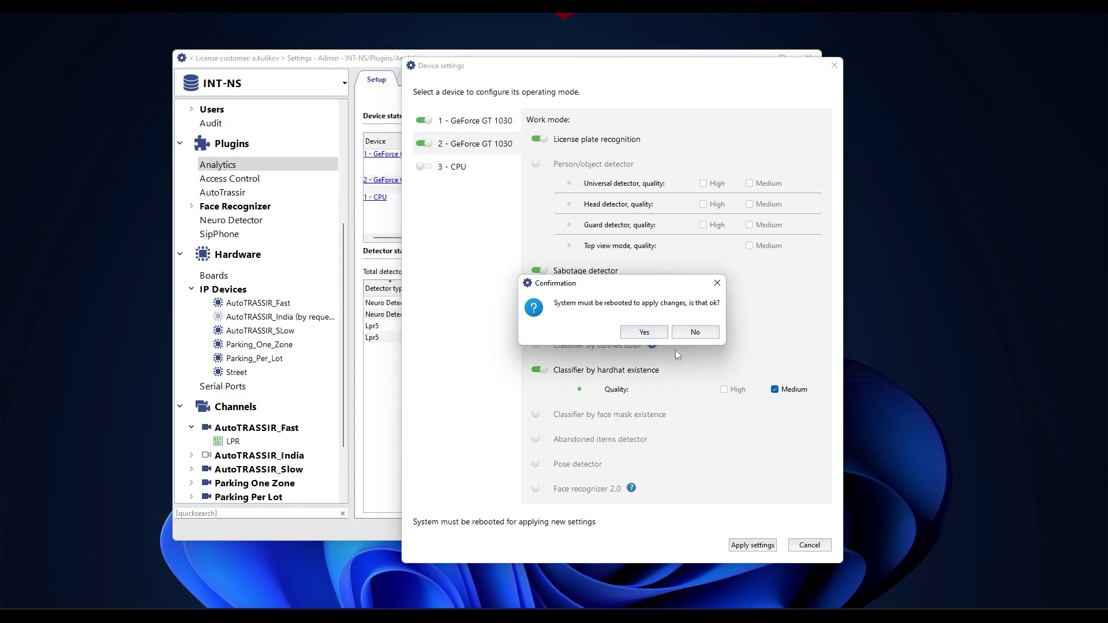
click(717, 283)
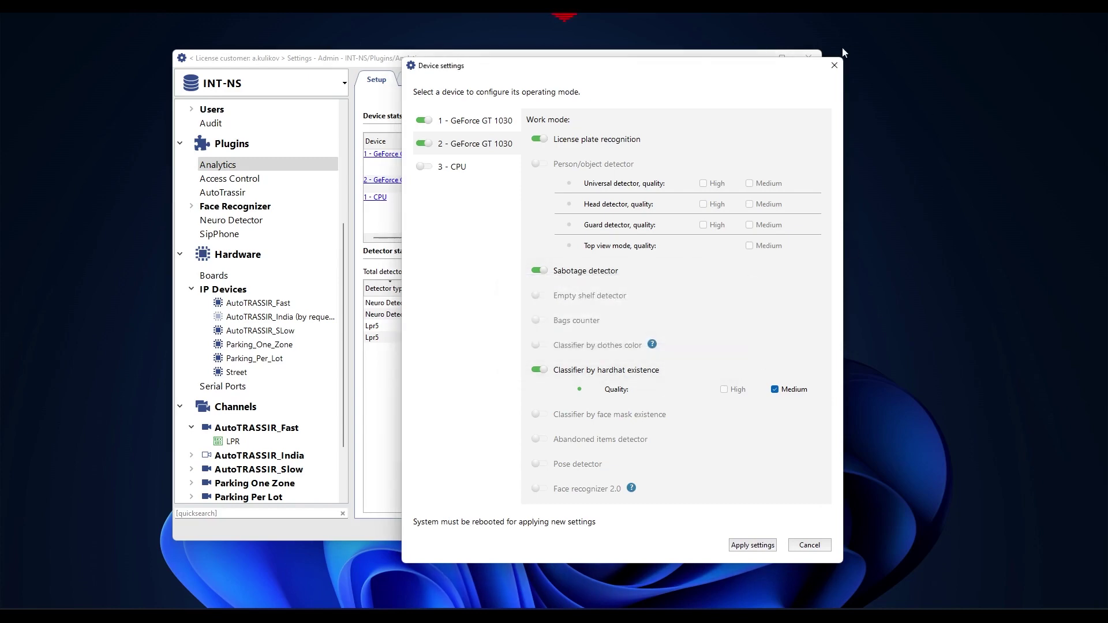
click(835, 65)
click(228, 193)
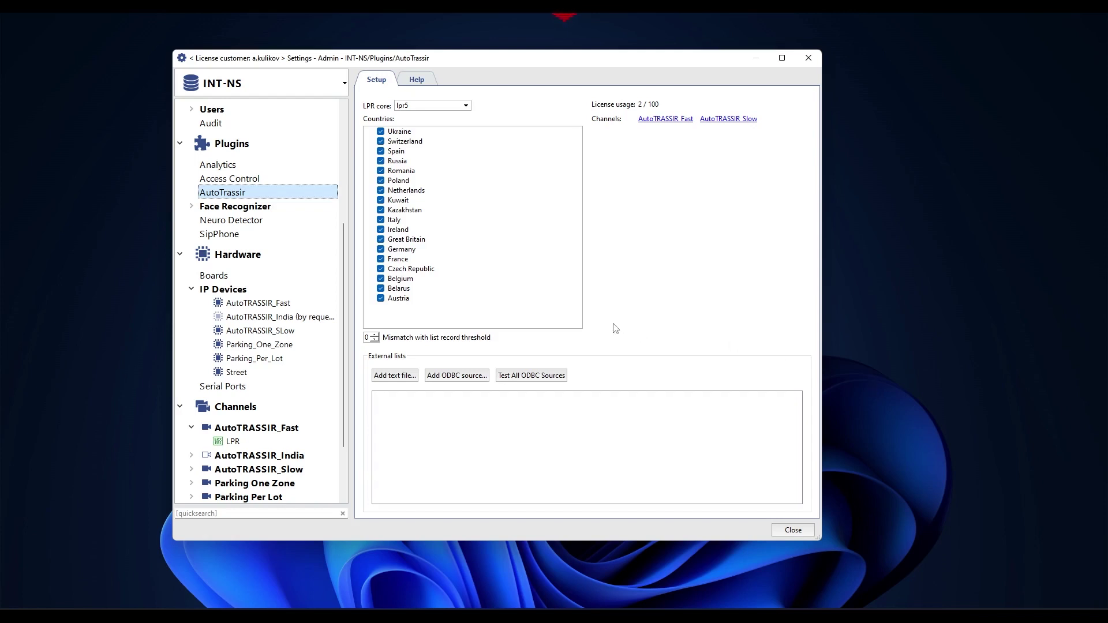
Review AutoTRASSIR_Fast's LPR detector settings and Help page, then open Automation.
click(230, 306)
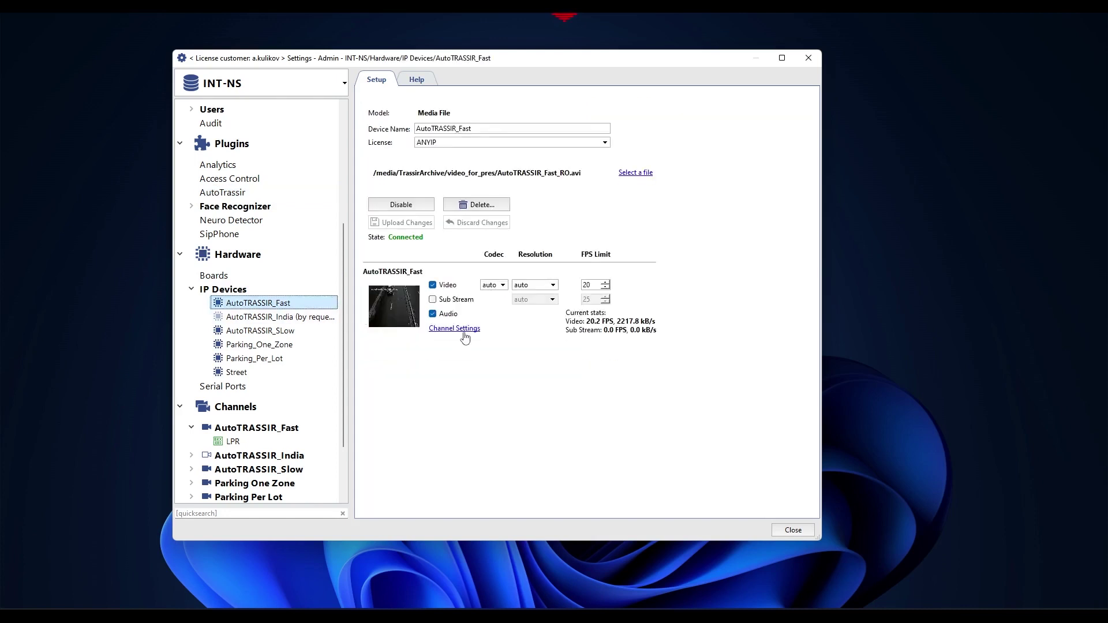
click(255, 429)
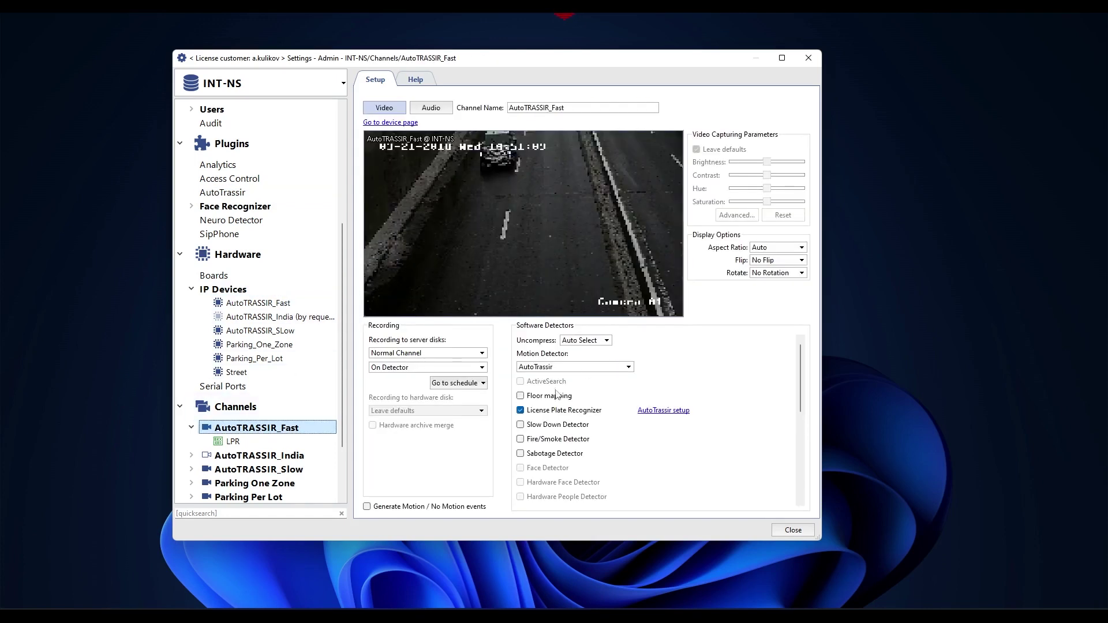
mouse_move(544, 414)
click(664, 410)
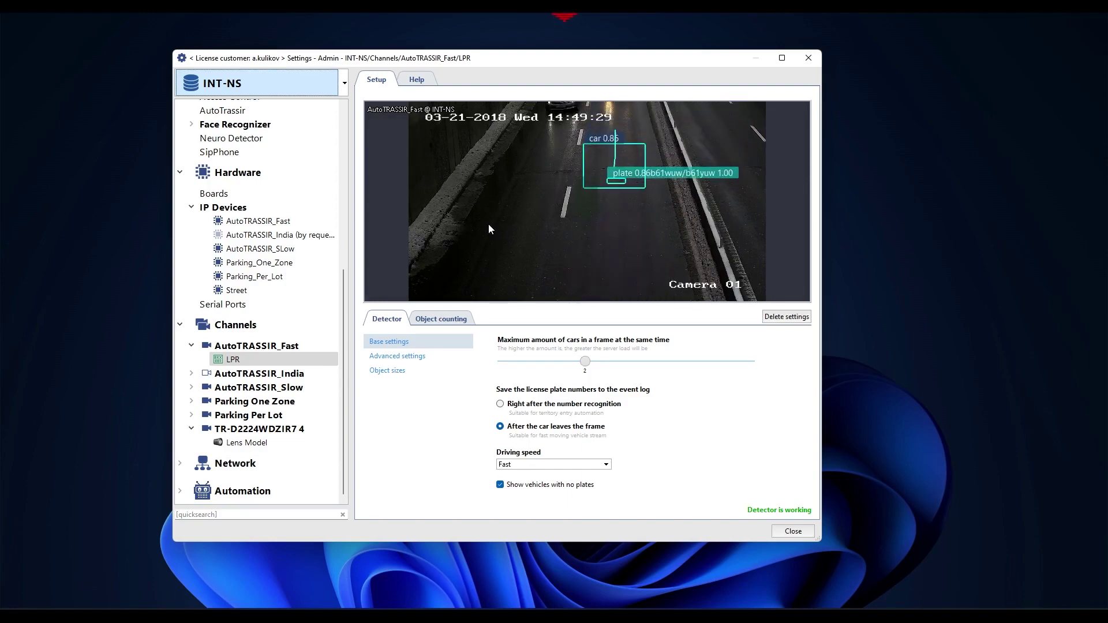
click(417, 80)
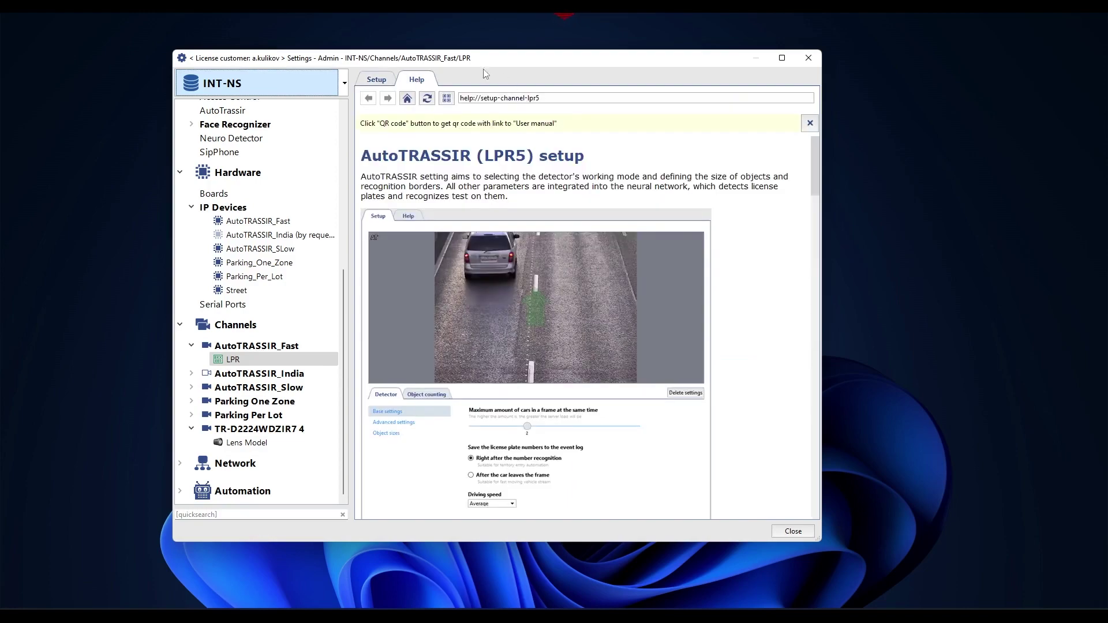
drag(817, 151, 823, 331)
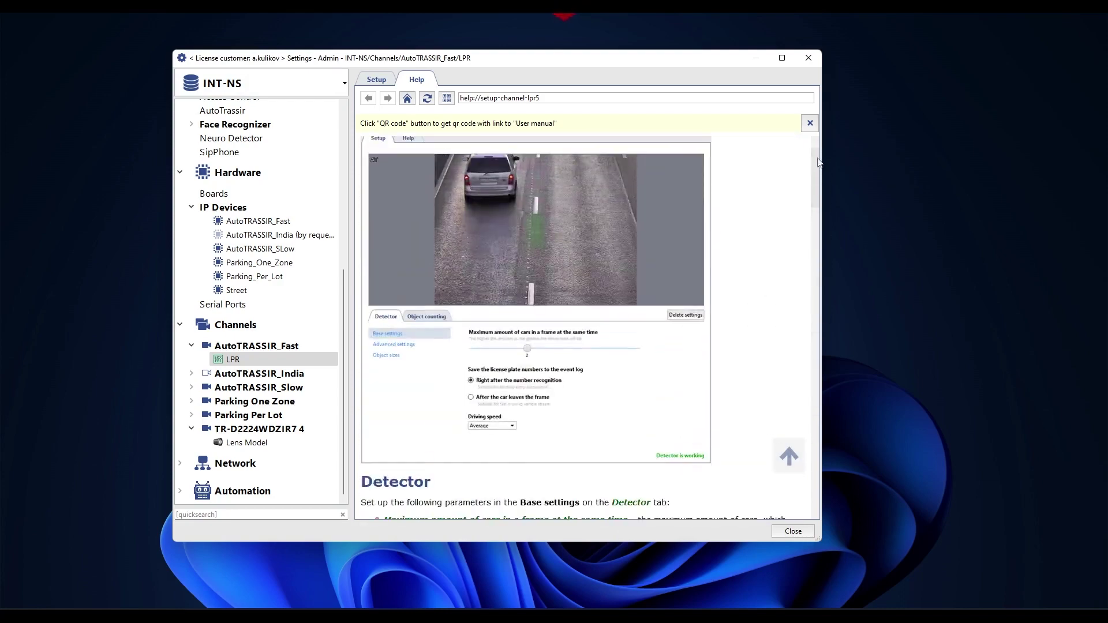
click(376, 79)
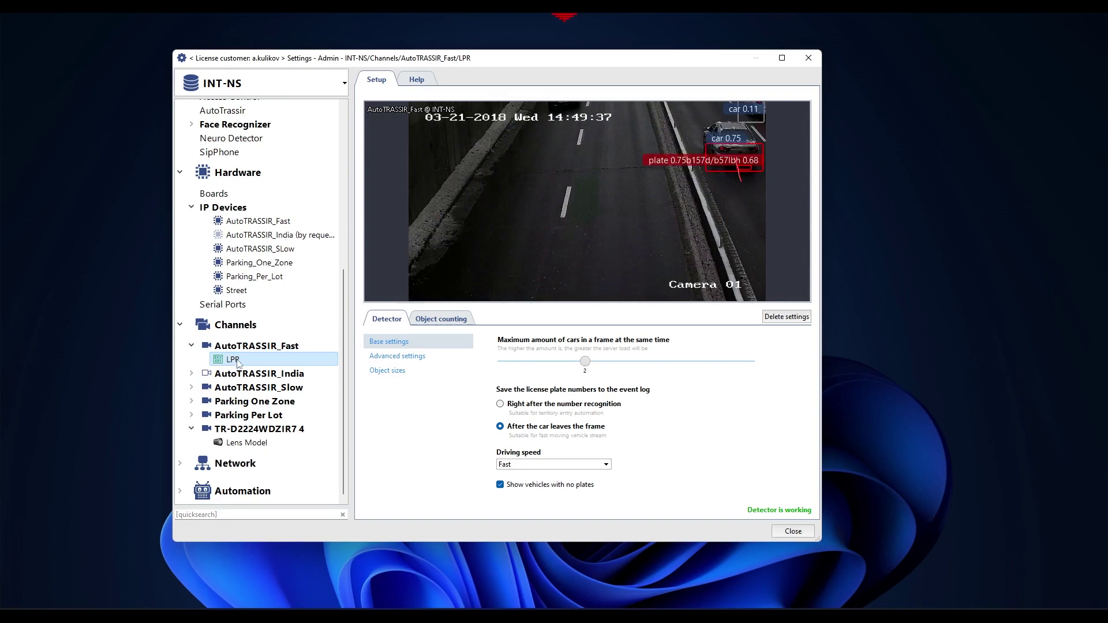
click(271, 490)
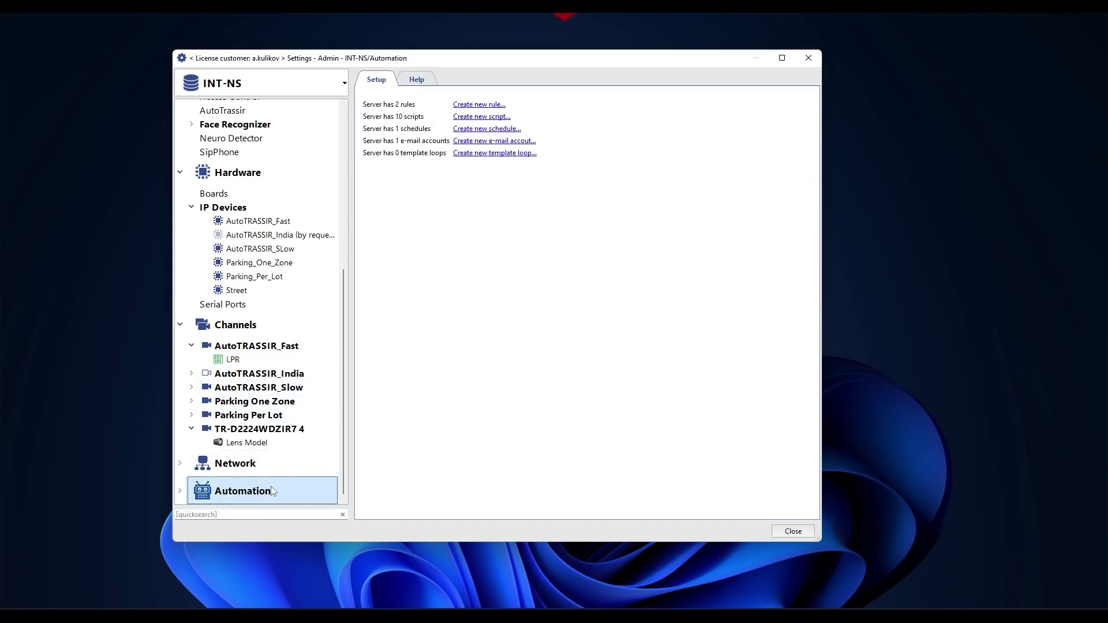
Load alarm_monitor v2.13.24.py into a new script, save and run it, and close Settings.
click(493, 119)
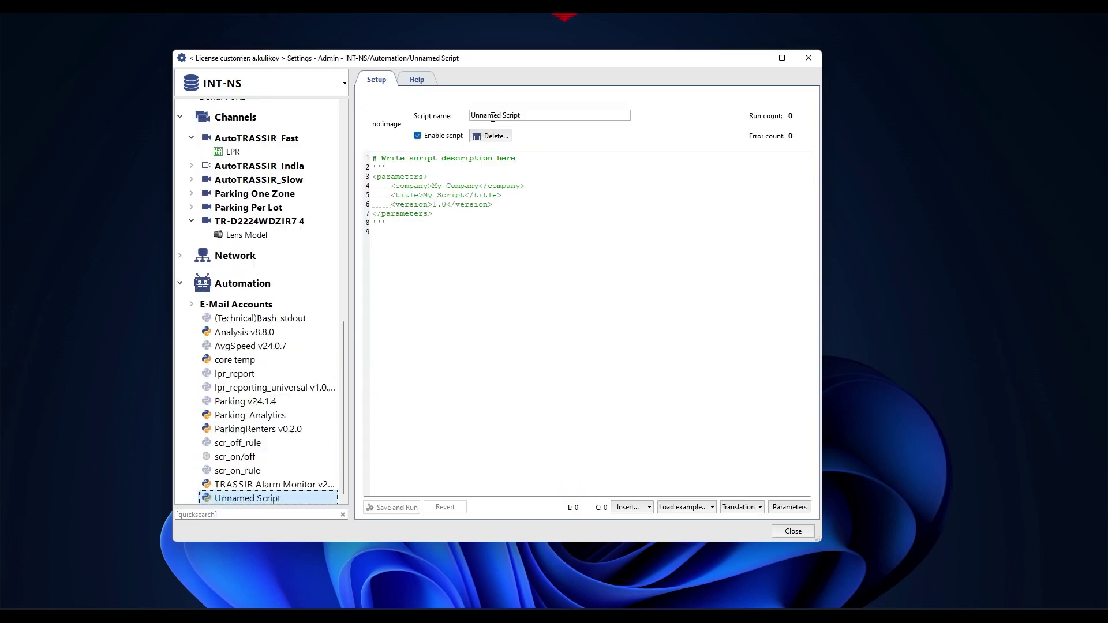
click(687, 507)
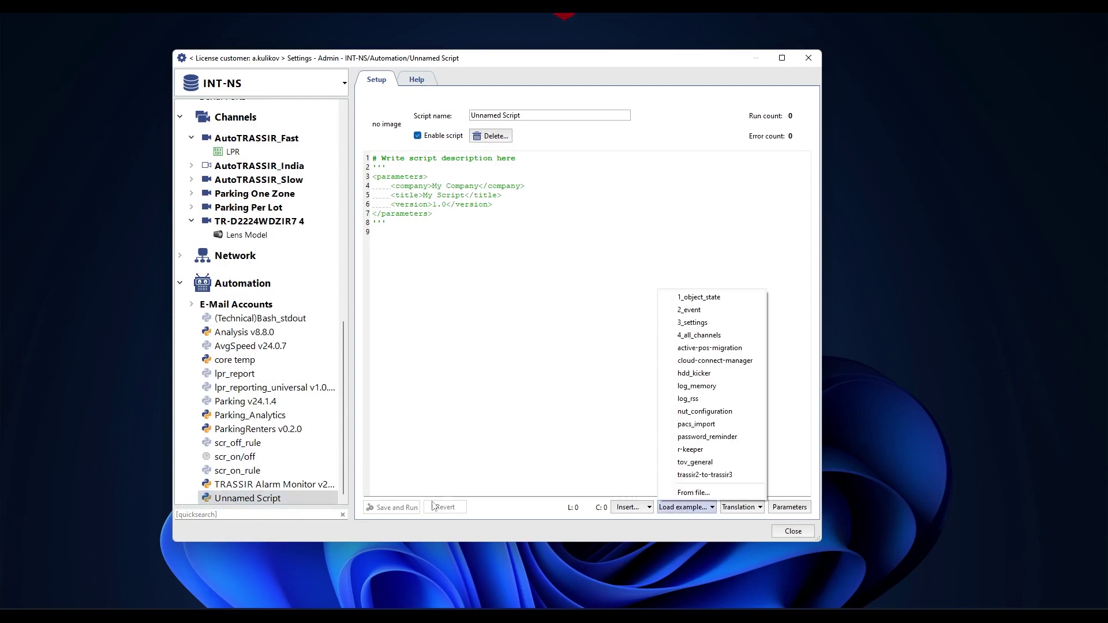
click(726, 493)
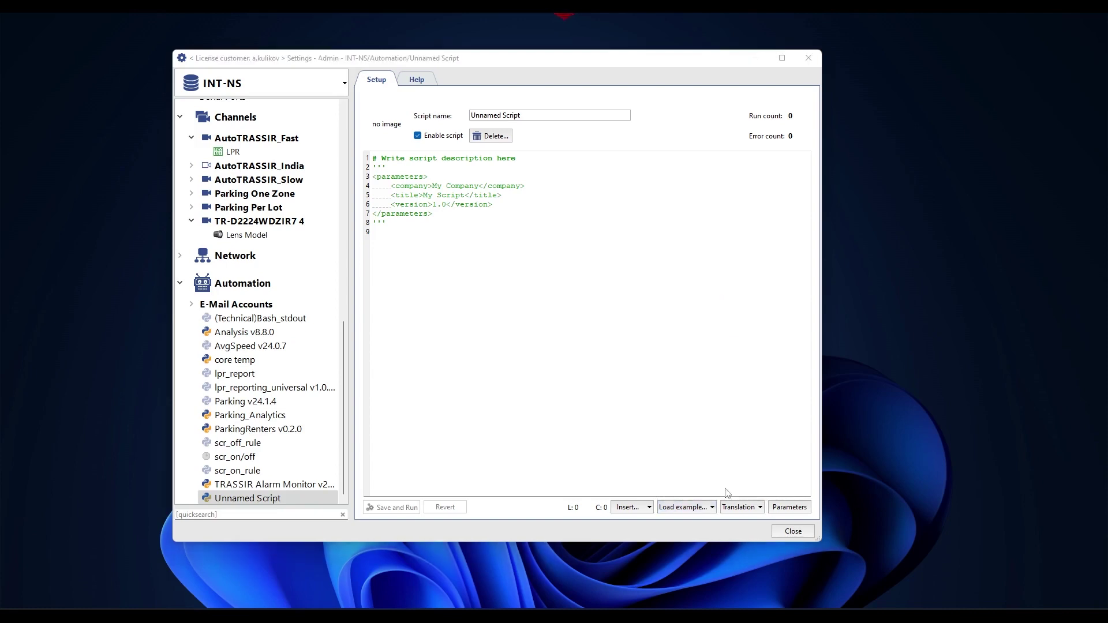
click(434, 149)
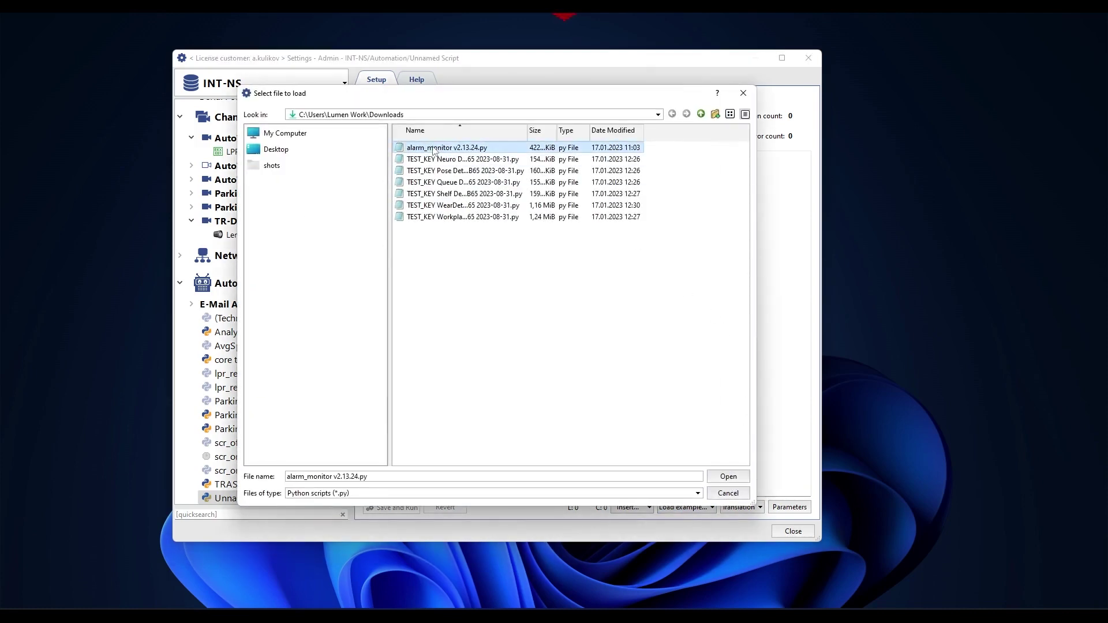
click(728, 477)
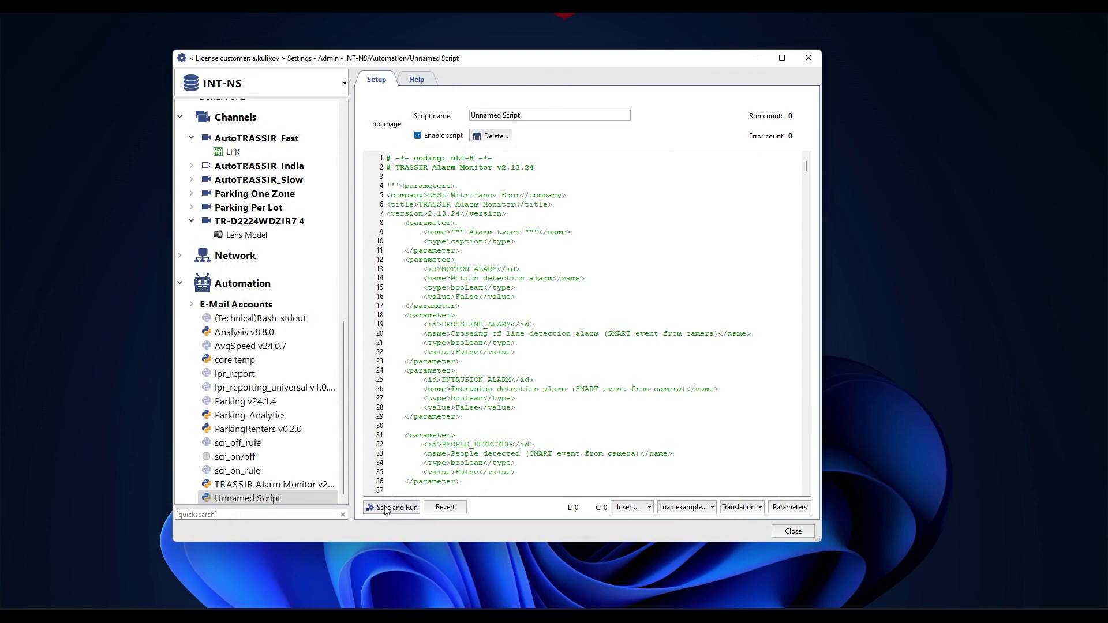
click(386, 508)
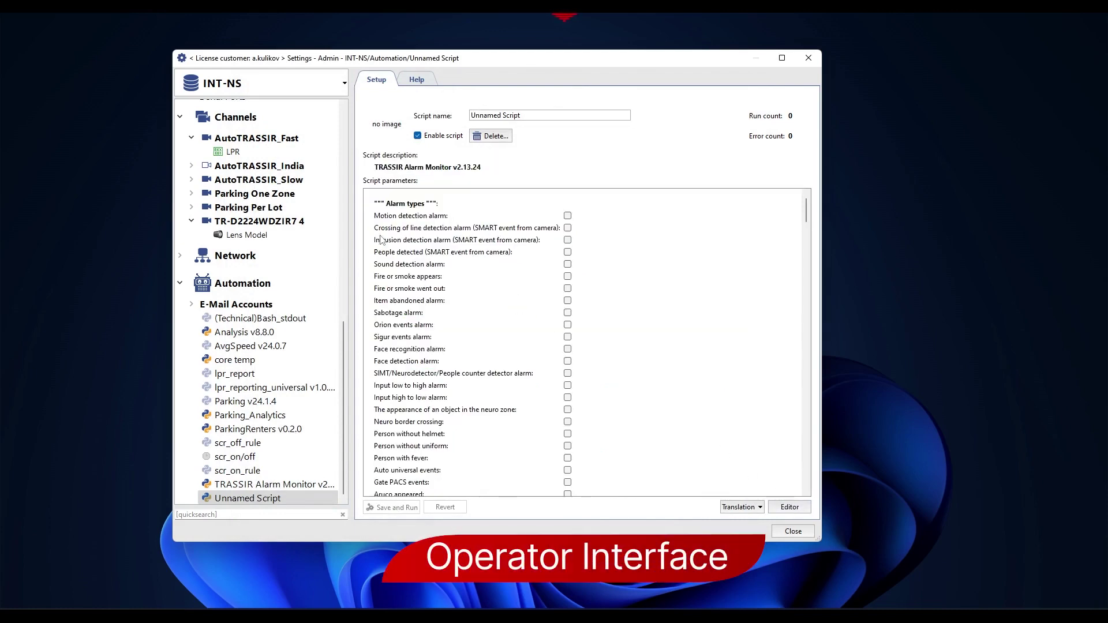
click(809, 58)
Show the live AutoTRASSIR_Fast camera view on Monitor 1 from the top control panel.
mouse_move(559, 25)
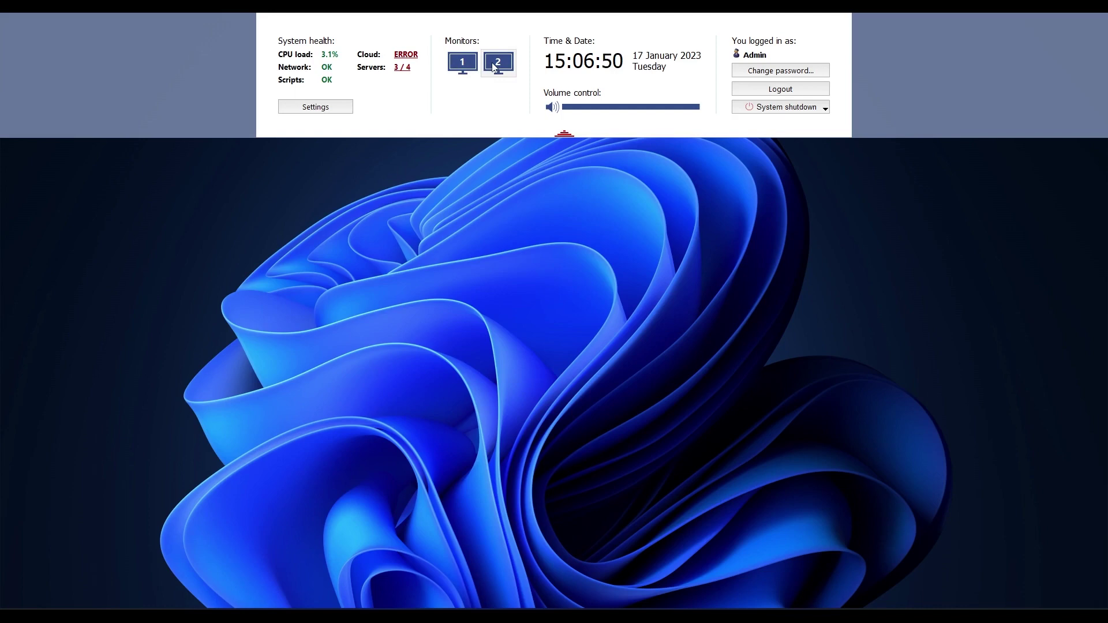
click(469, 68)
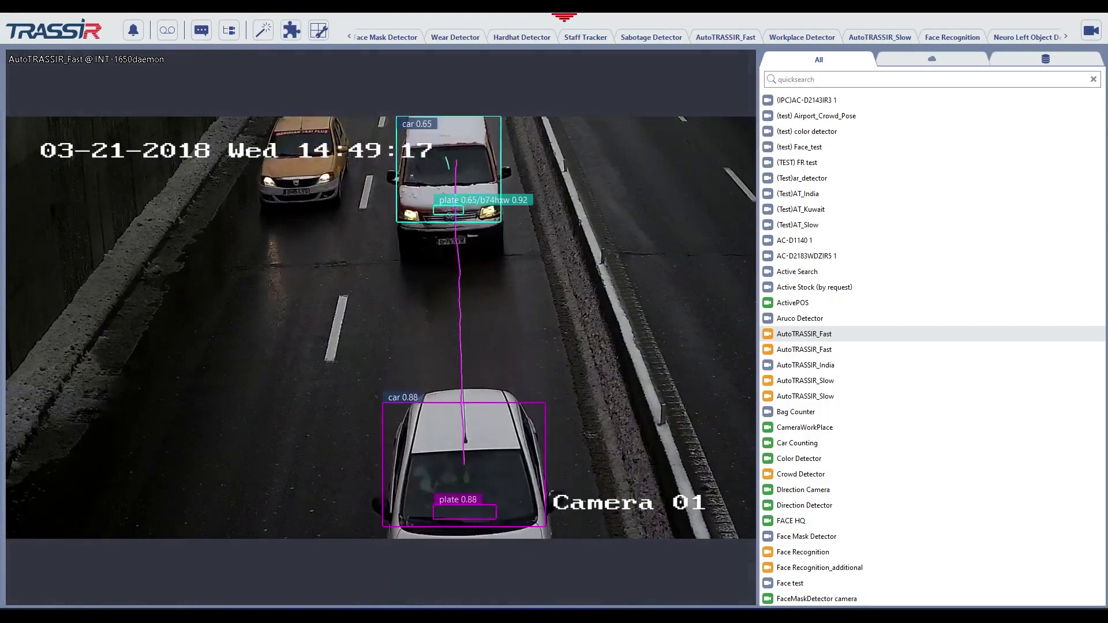
mouse_move(677, 126)
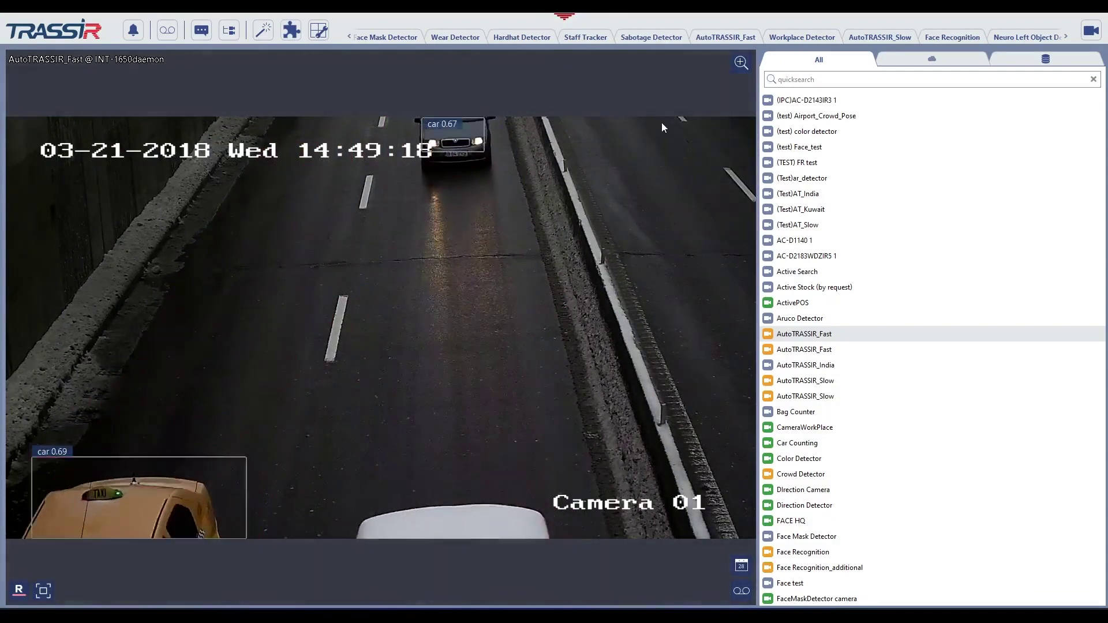
mouse_move(518, 44)
click(462, 62)
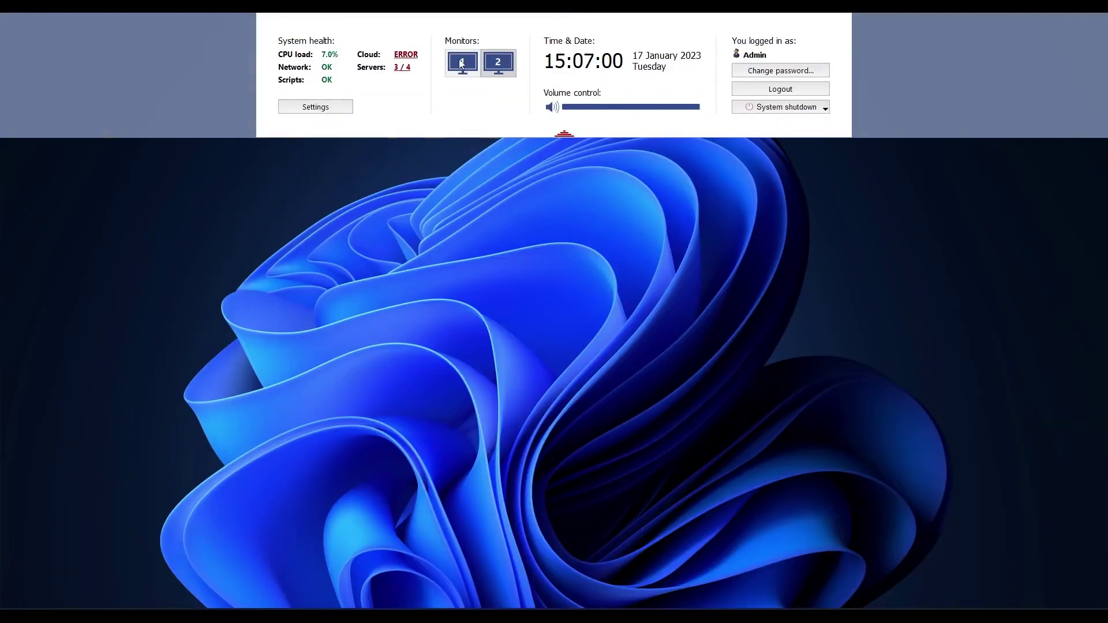
click(462, 64)
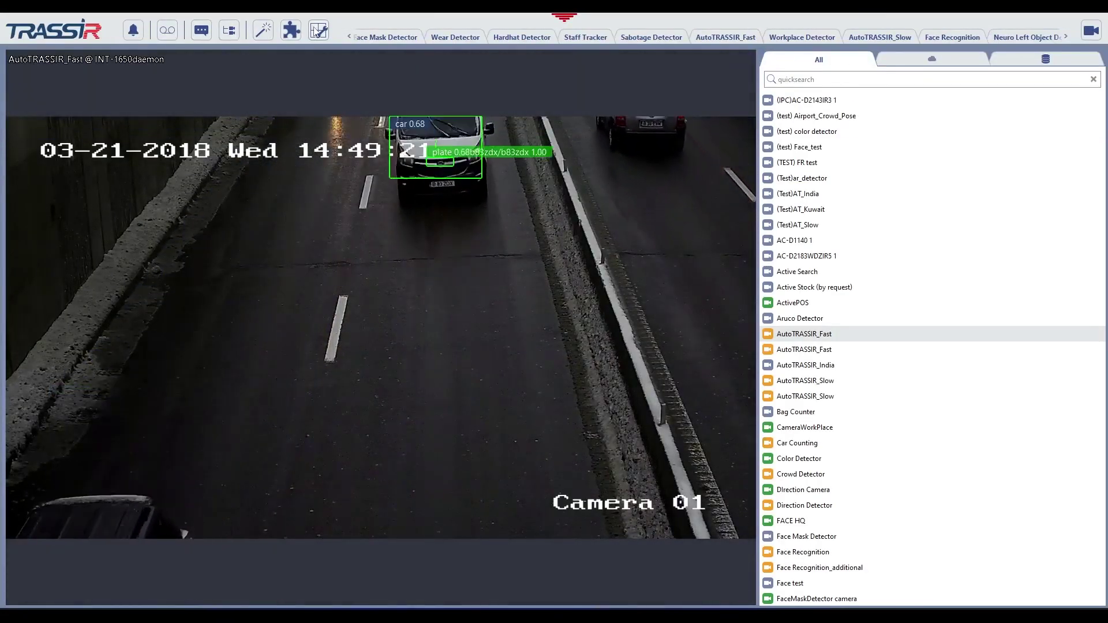
Review and confirm the 14:29:34 WearDetector neuro-detector alarm.
click(132, 34)
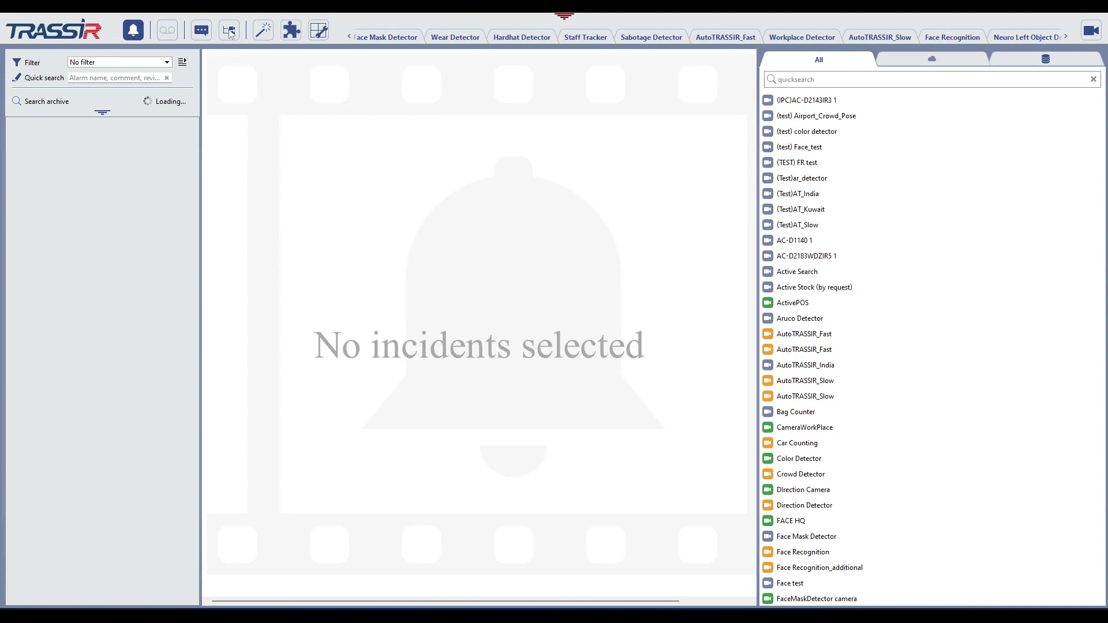
click(135, 154)
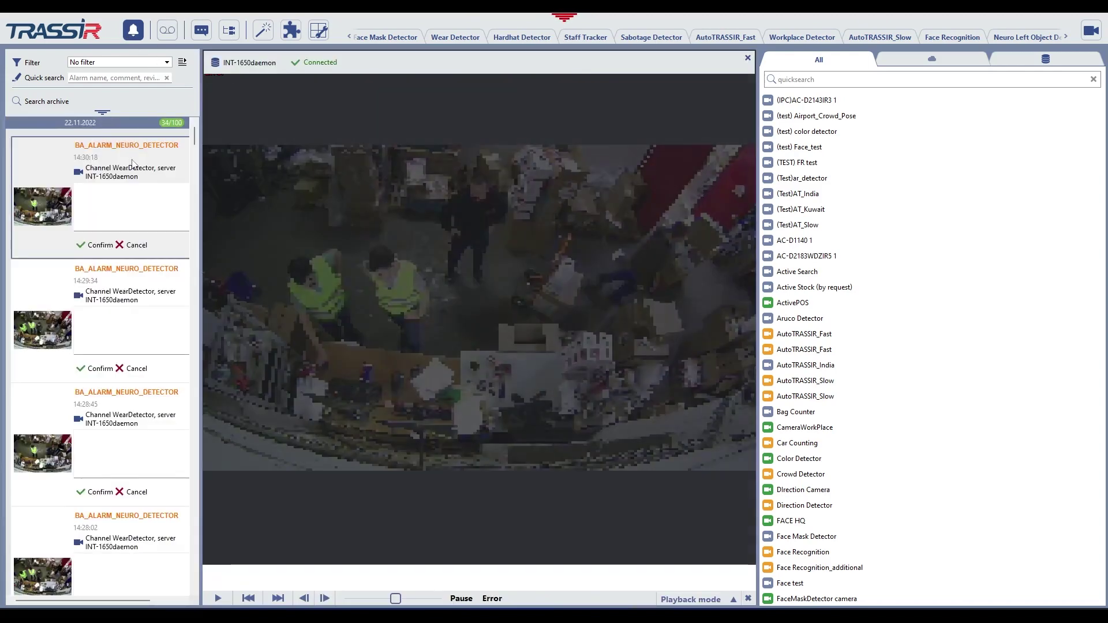
click(138, 281)
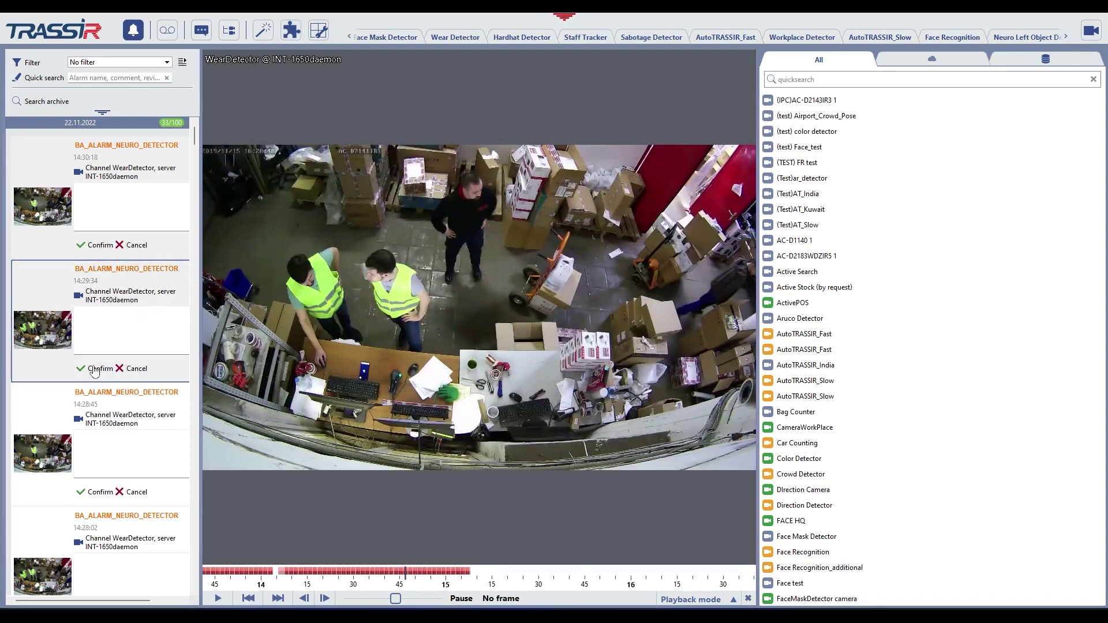
click(96, 368)
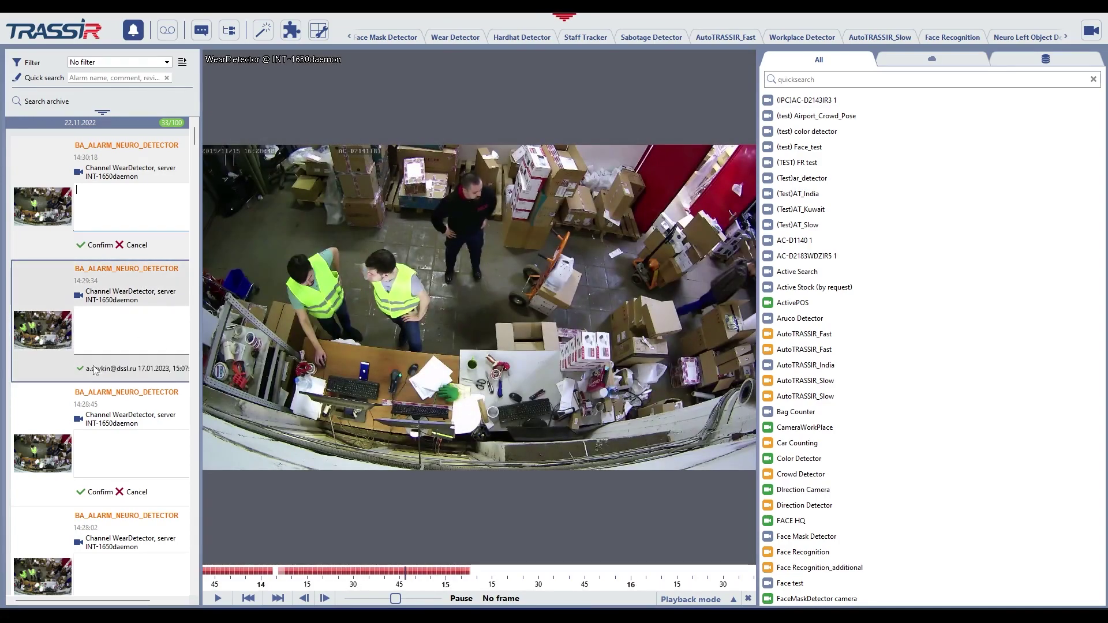
Play the AutoTRASSIR_Fast archive from a later timeline point, then return to live.
click(132, 30)
click(168, 30)
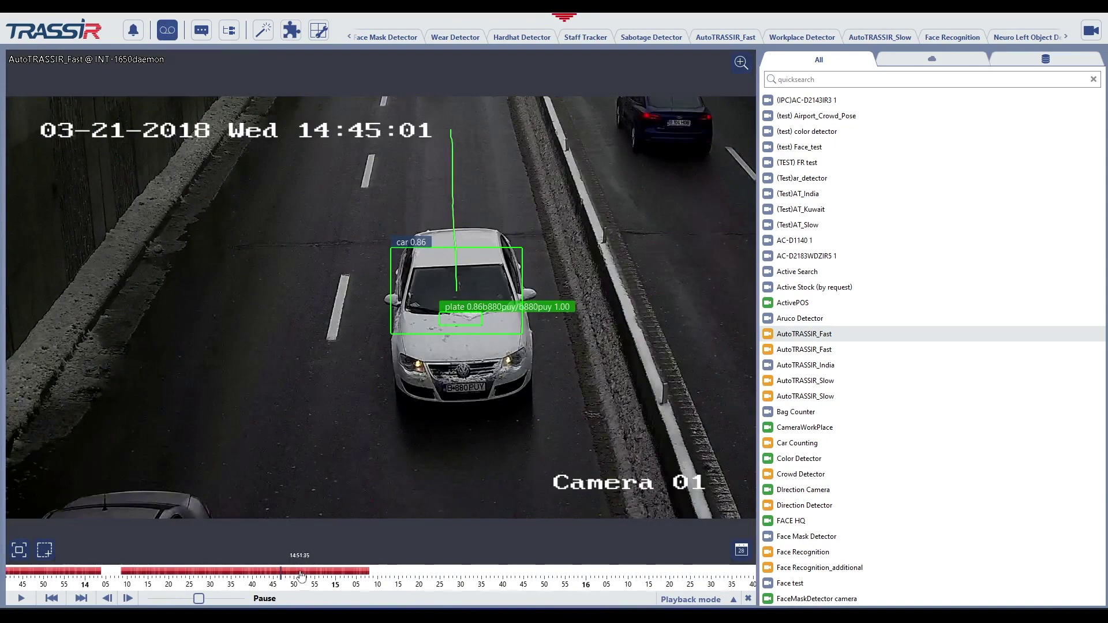
click(323, 573)
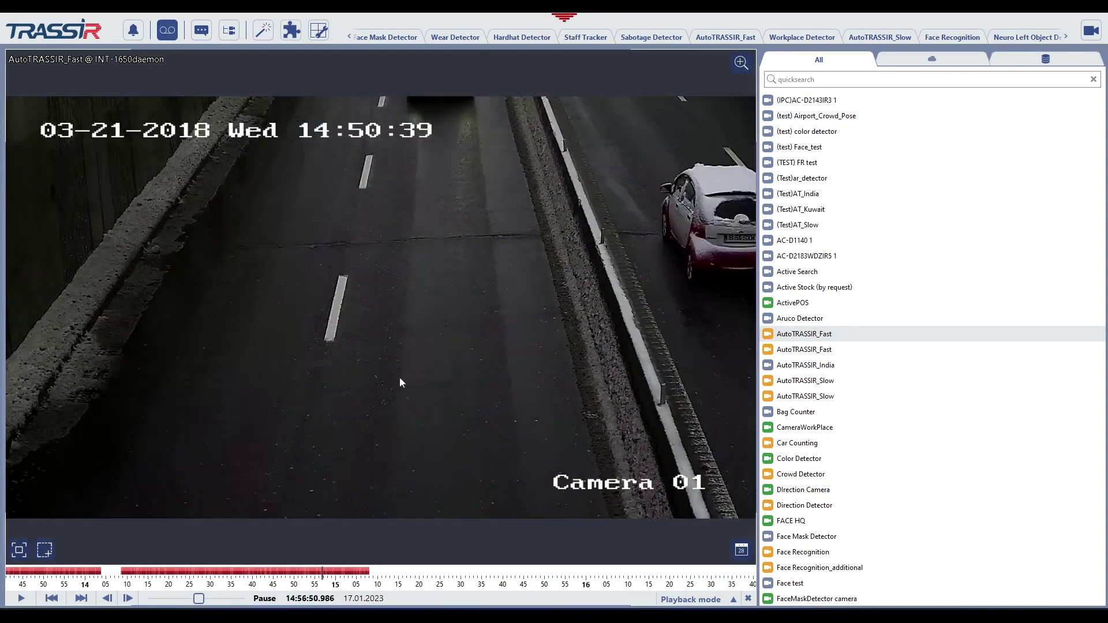
click(169, 32)
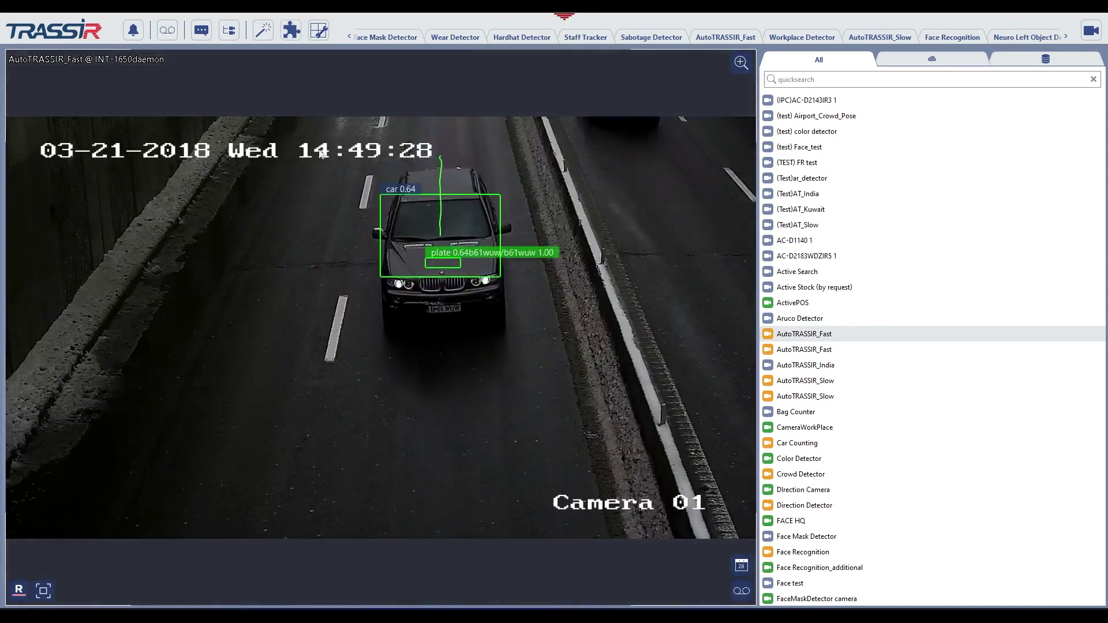
Open the event log, try the bookmarked-events highlight, and search a time range.
click(203, 31)
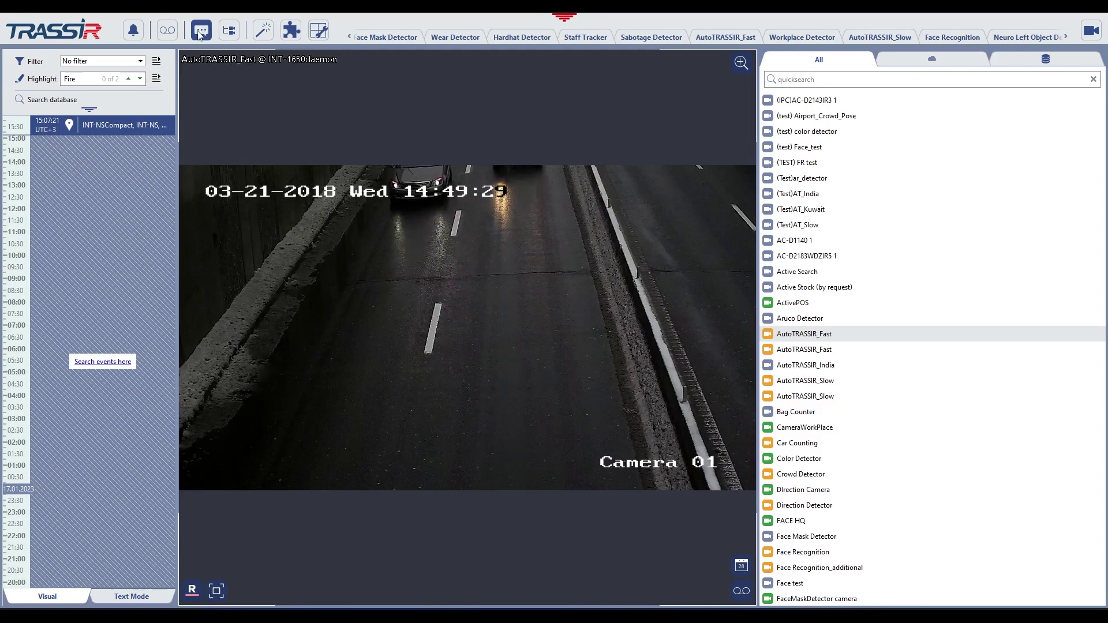
click(150, 79)
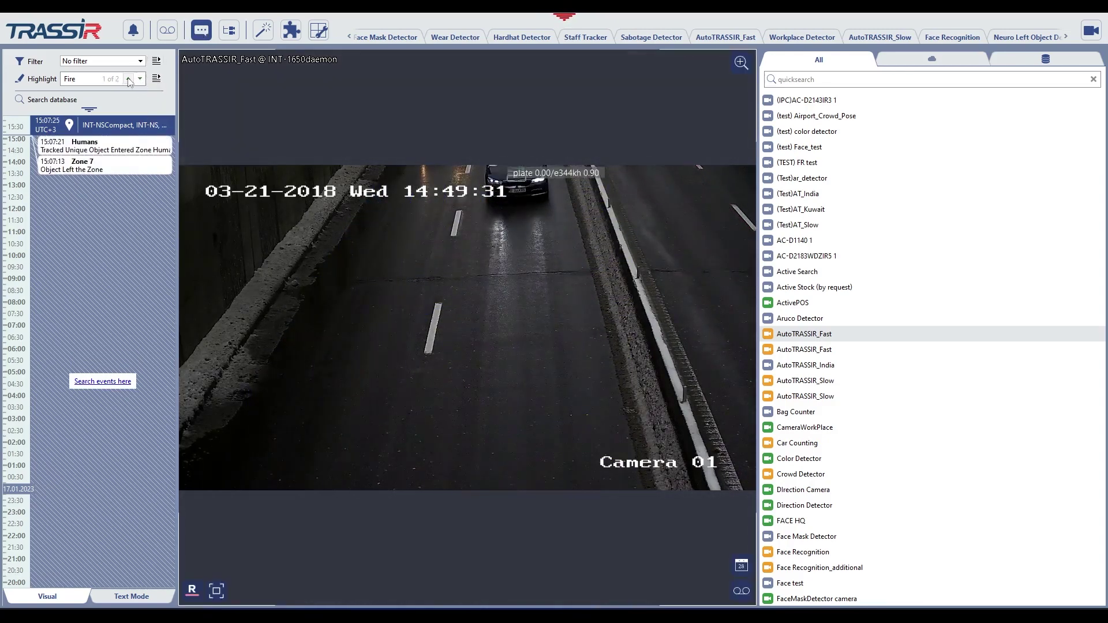
click(101, 80)
click(92, 103)
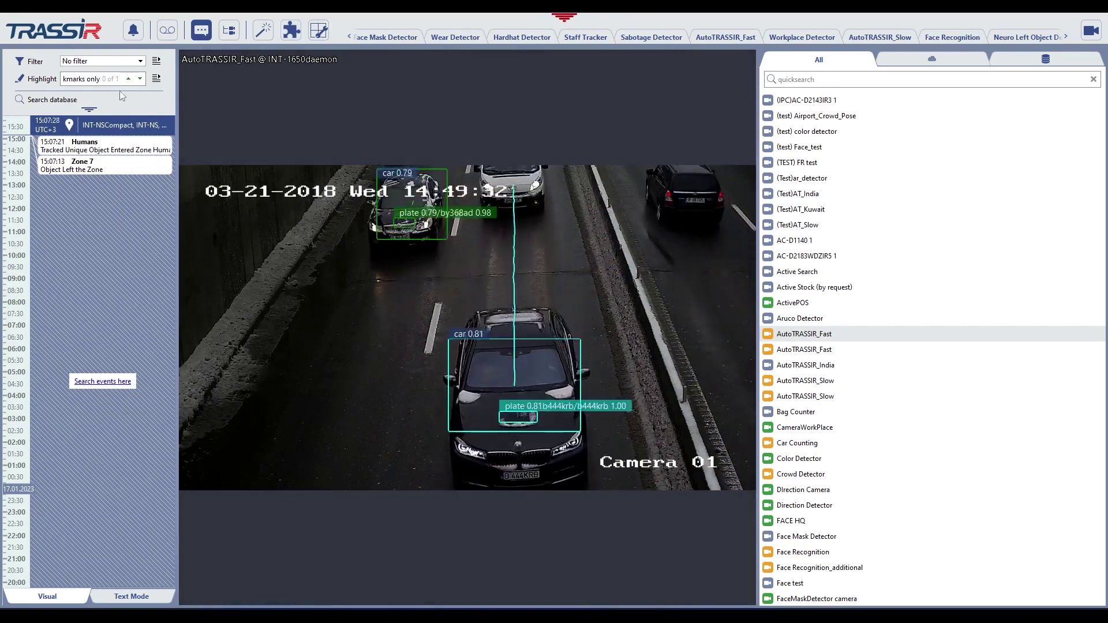
click(92, 104)
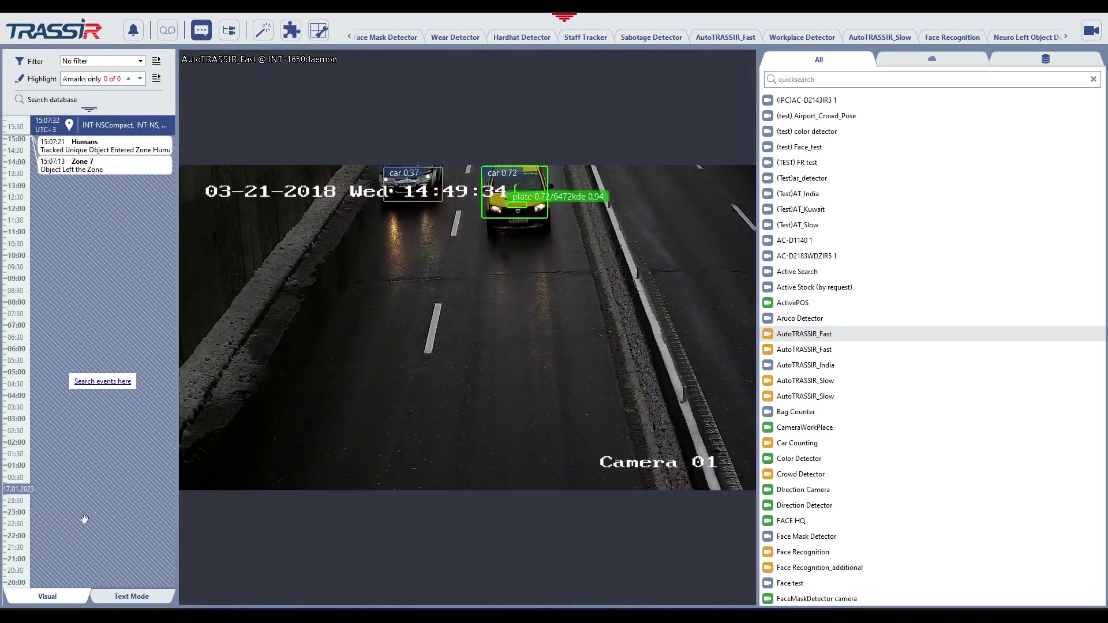
click(101, 382)
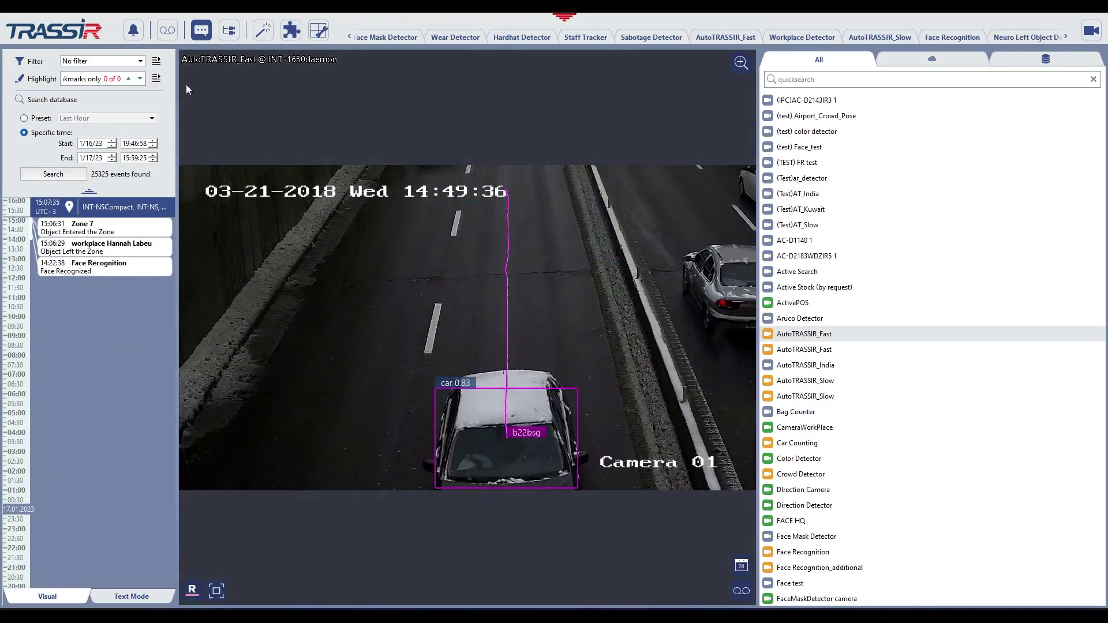
Start a new event filter, cancel it, and jump the list back to latest events.
click(160, 64)
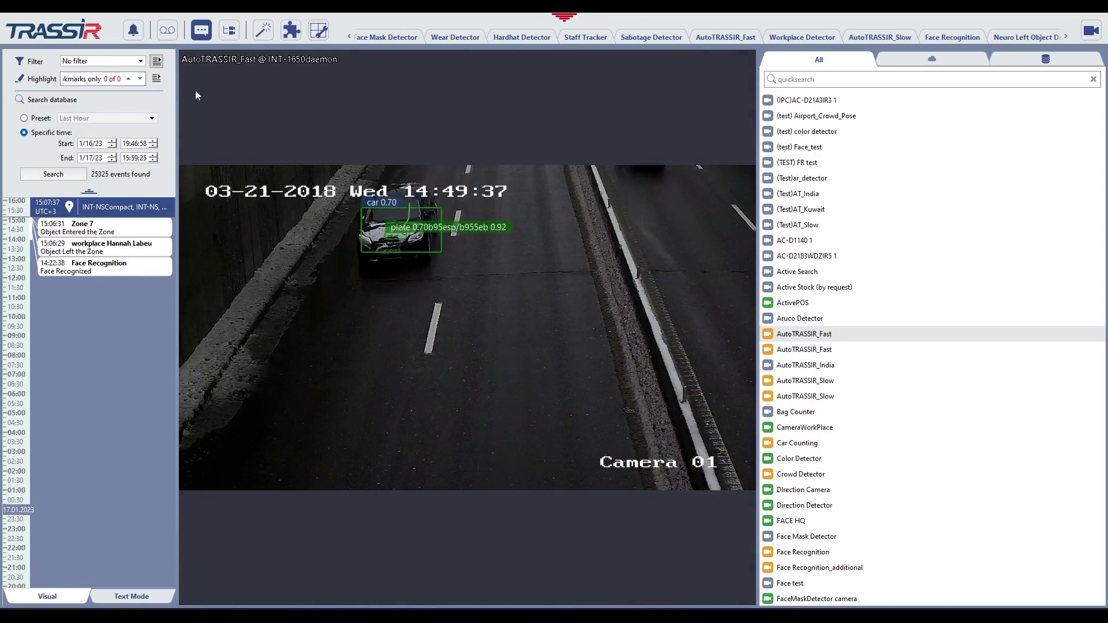
click(191, 89)
drag(729, 214, 734, 300)
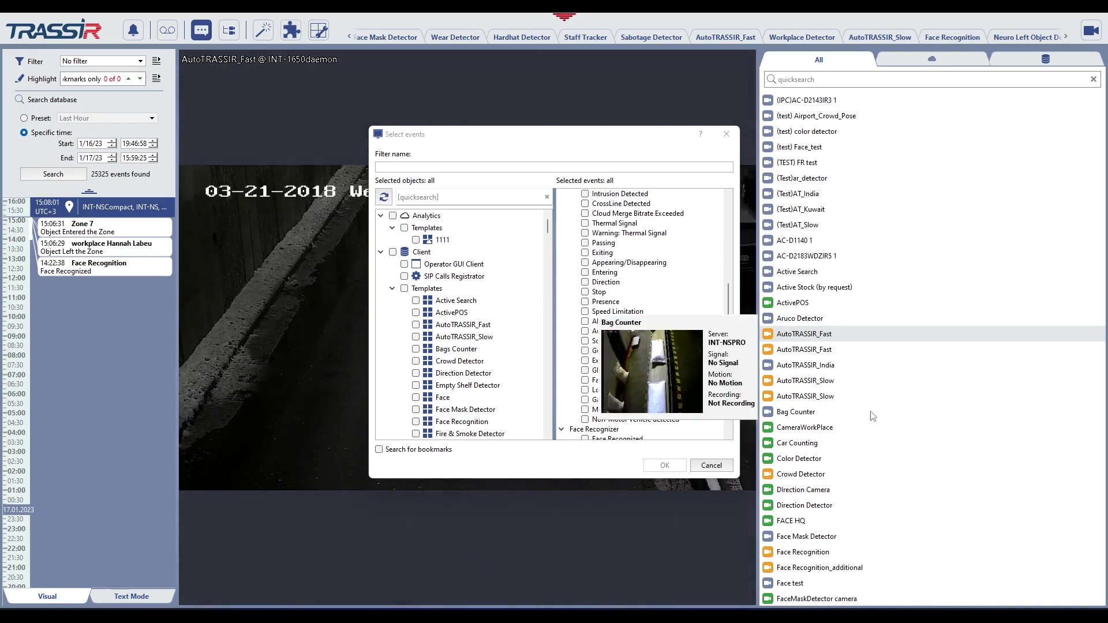
click(726, 137)
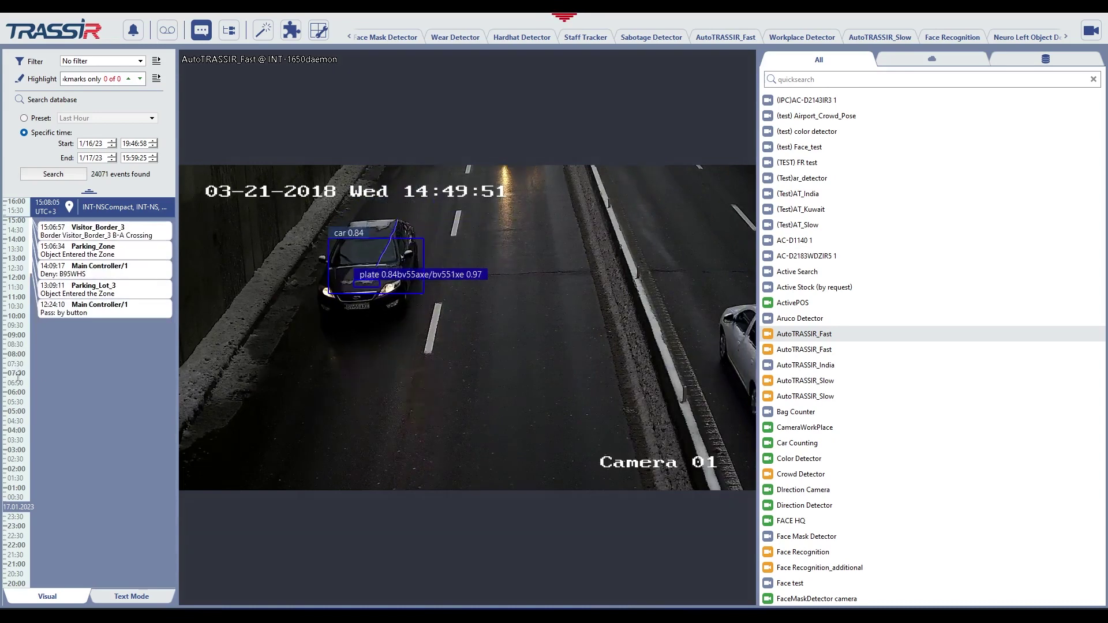
scroll(57, 323, down, 5)
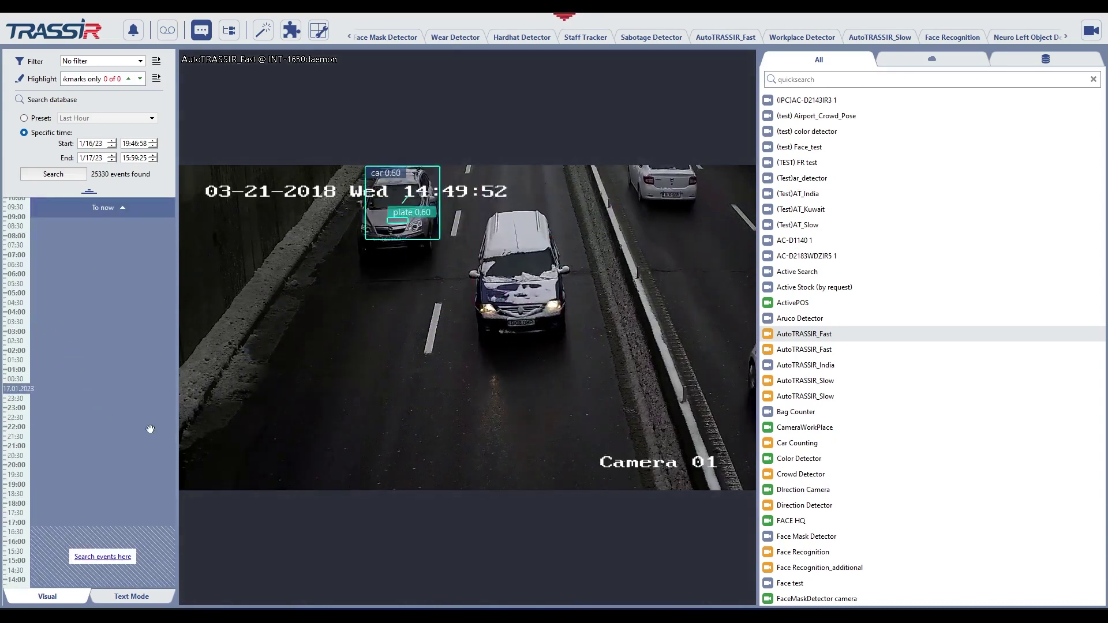
click(107, 207)
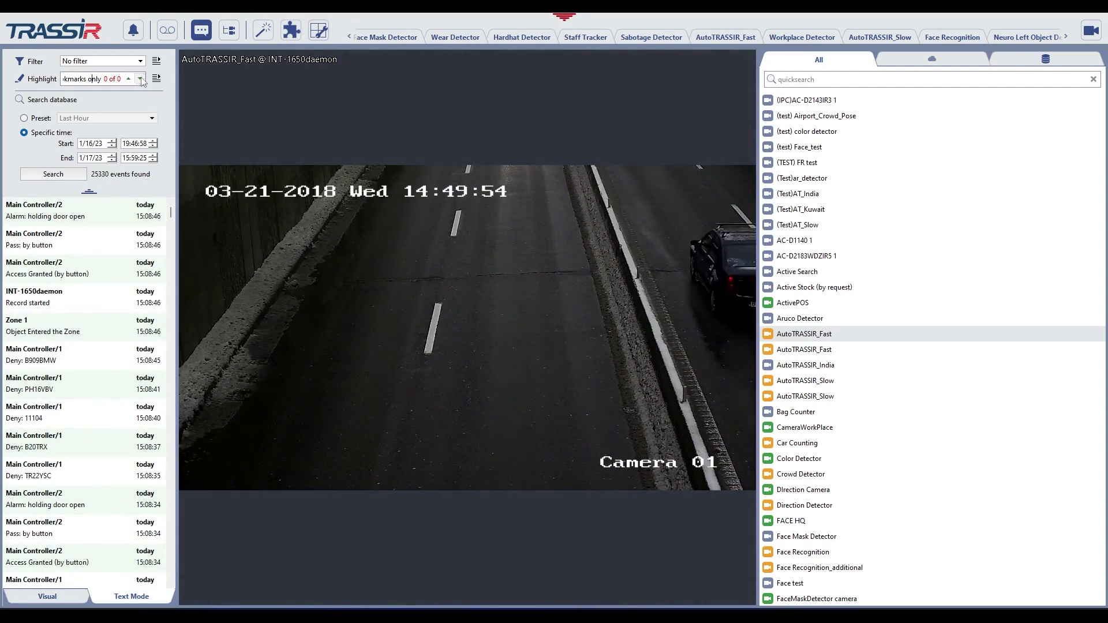
Highlight Fire events in the log and step through six matches.
click(140, 79)
click(106, 110)
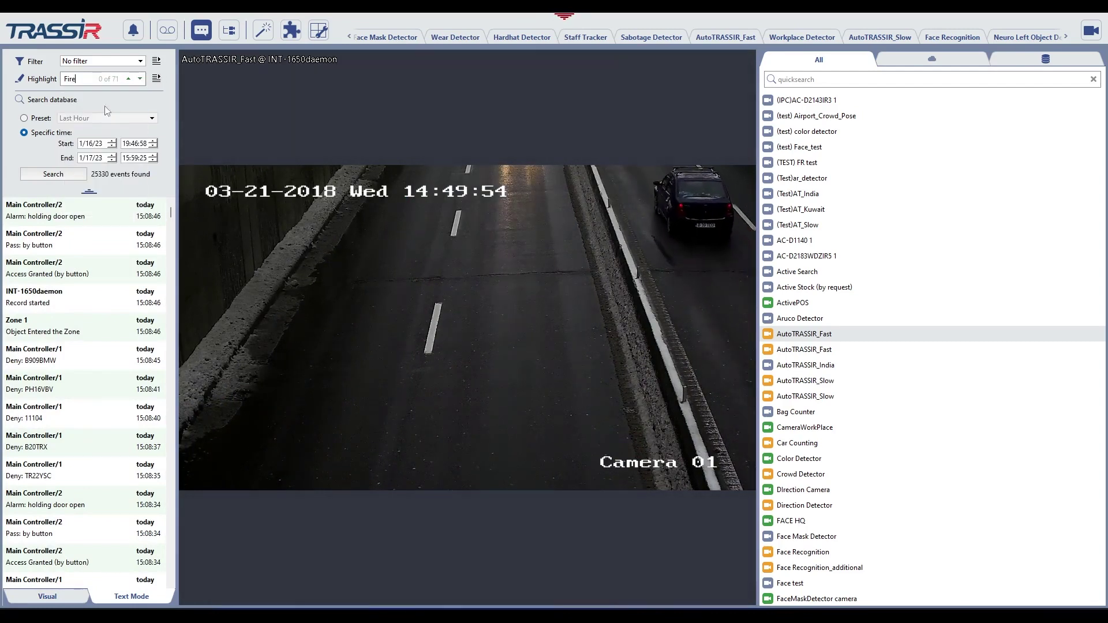
click(131, 79)
click(131, 79)
click(131, 79)
click(131, 79)
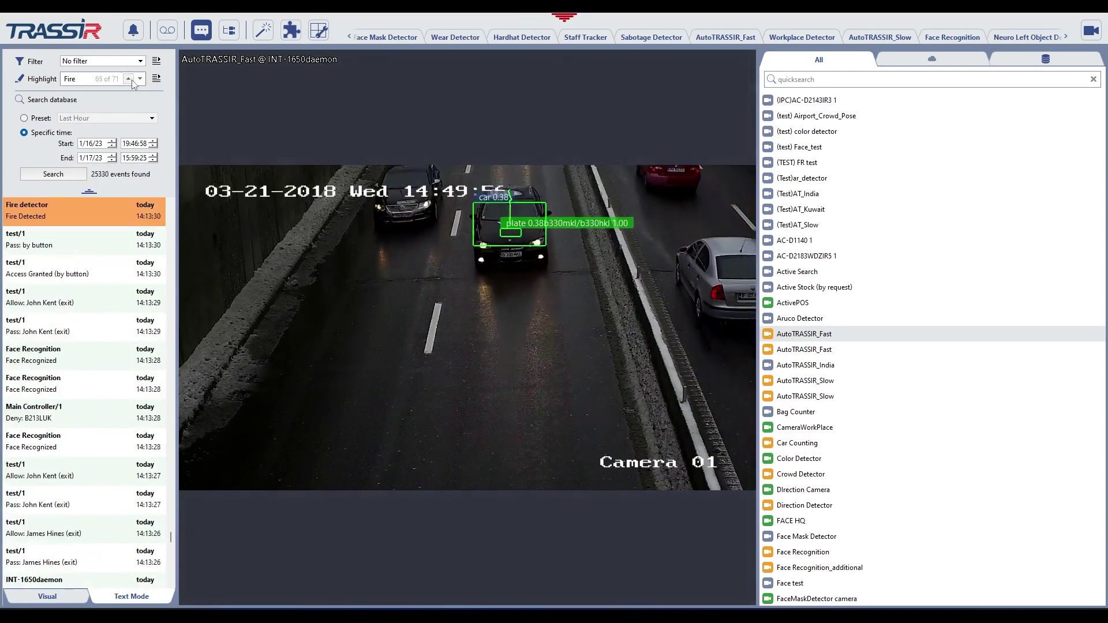
click(132, 79)
click(132, 79)
click(132, 79)
click(131, 79)
Open and cancel a new highlight filter and the CSV export of 25330 events.
click(156, 78)
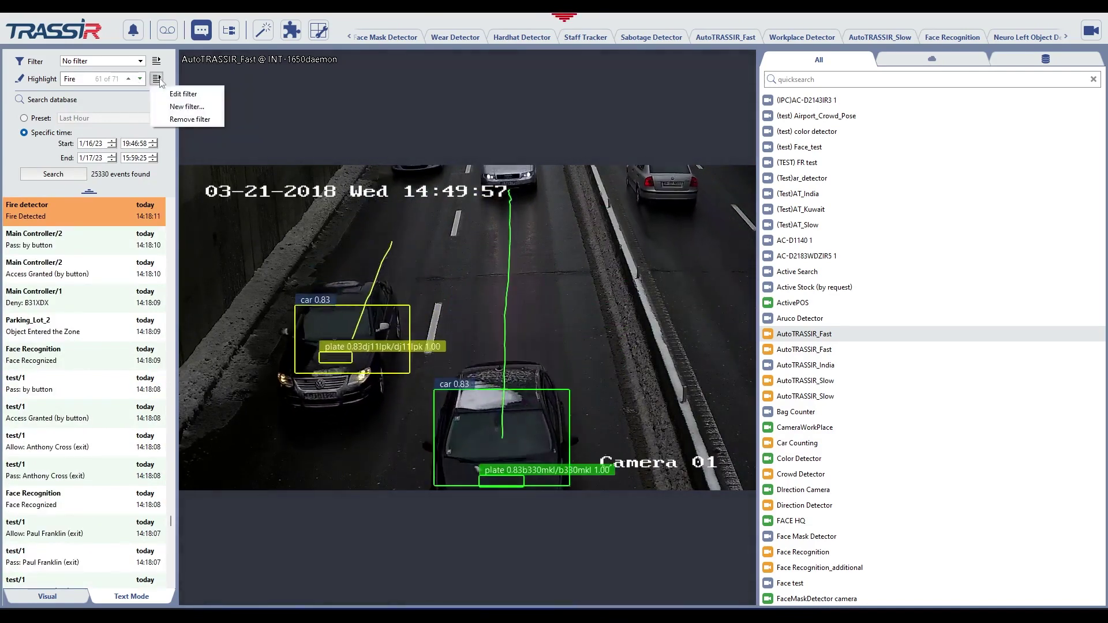
click(190, 107)
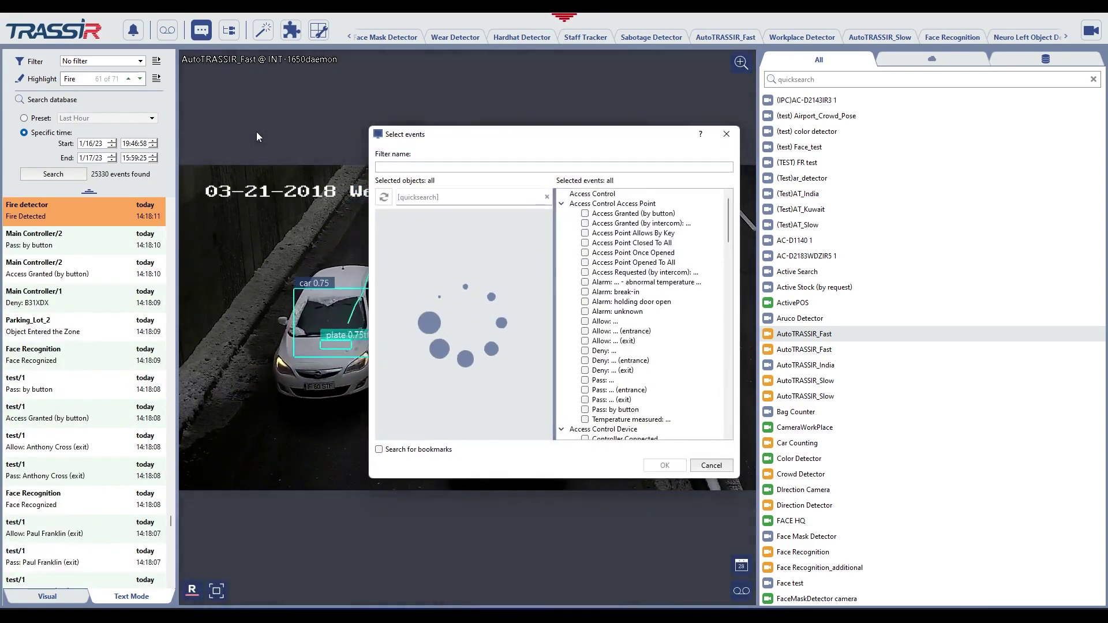
click(727, 135)
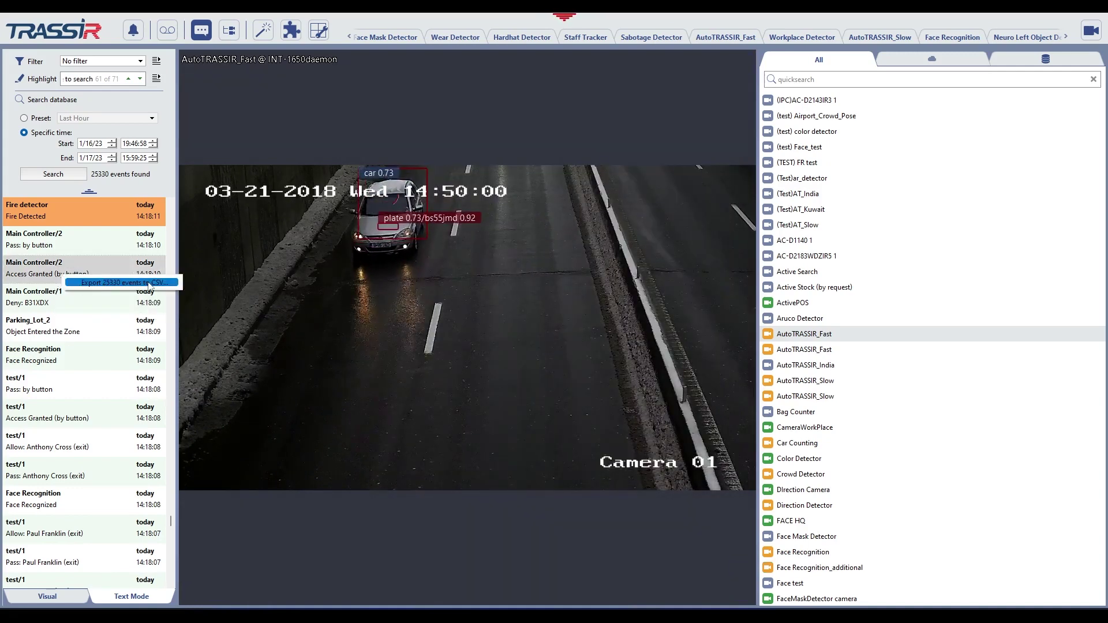
click(114, 284)
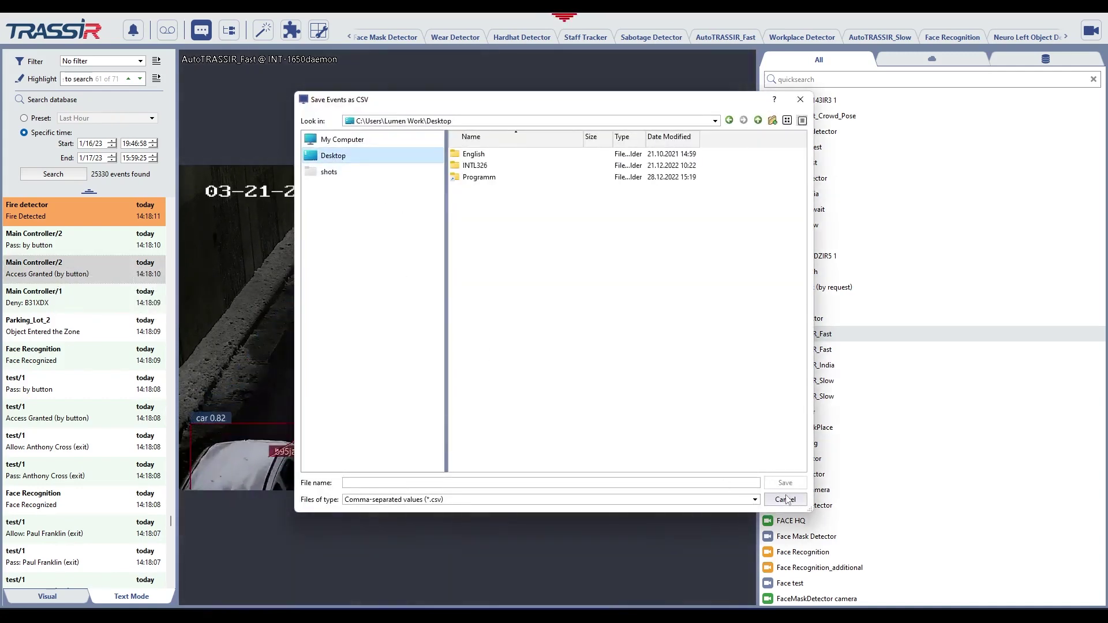
click(786, 500)
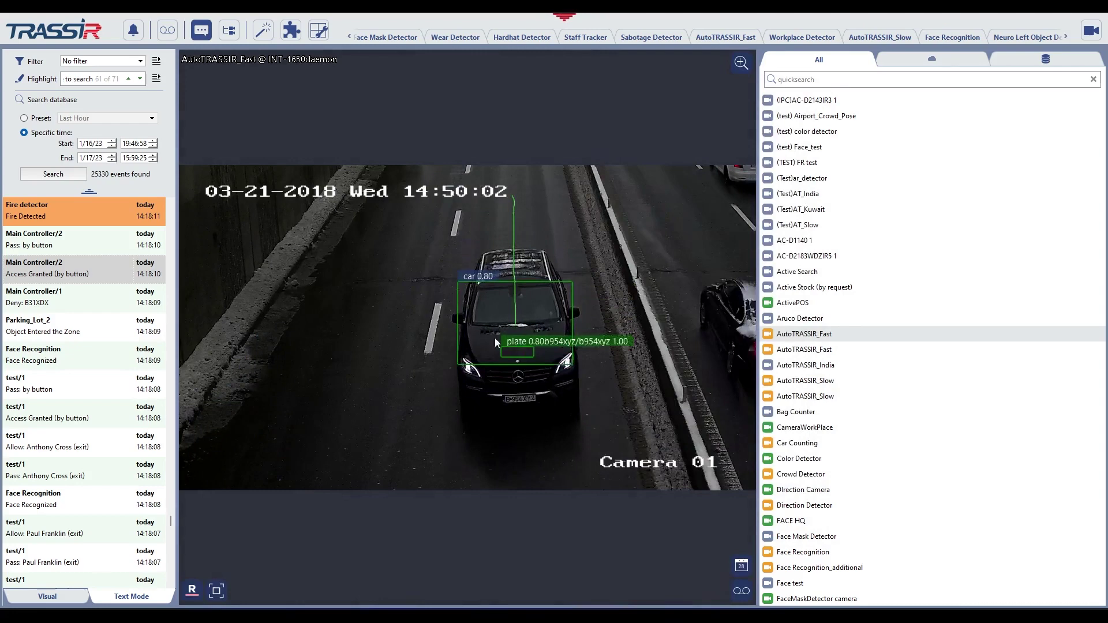
Close the event log and show the server and channel tree beside the AutoTRASSIR_Fast video.
click(202, 32)
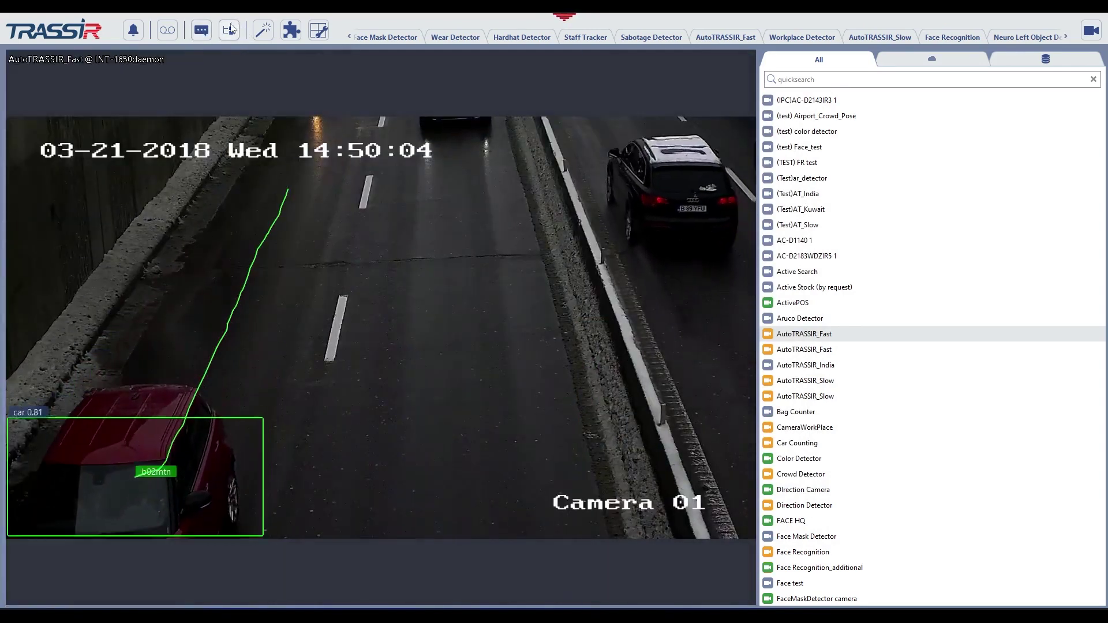
click(231, 31)
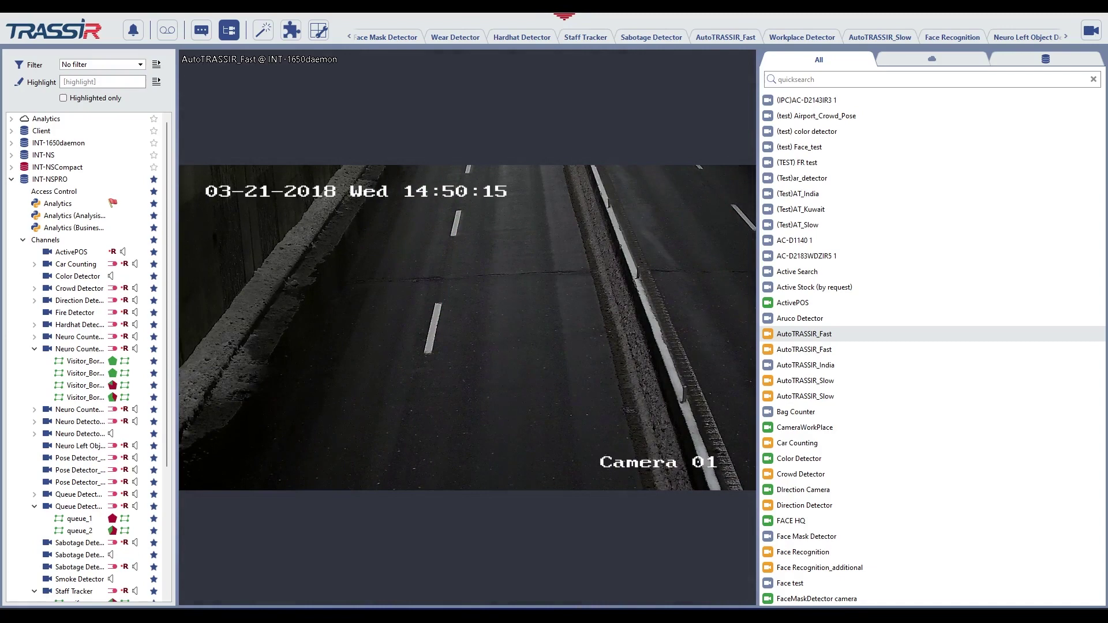
mouse_move(294, 327)
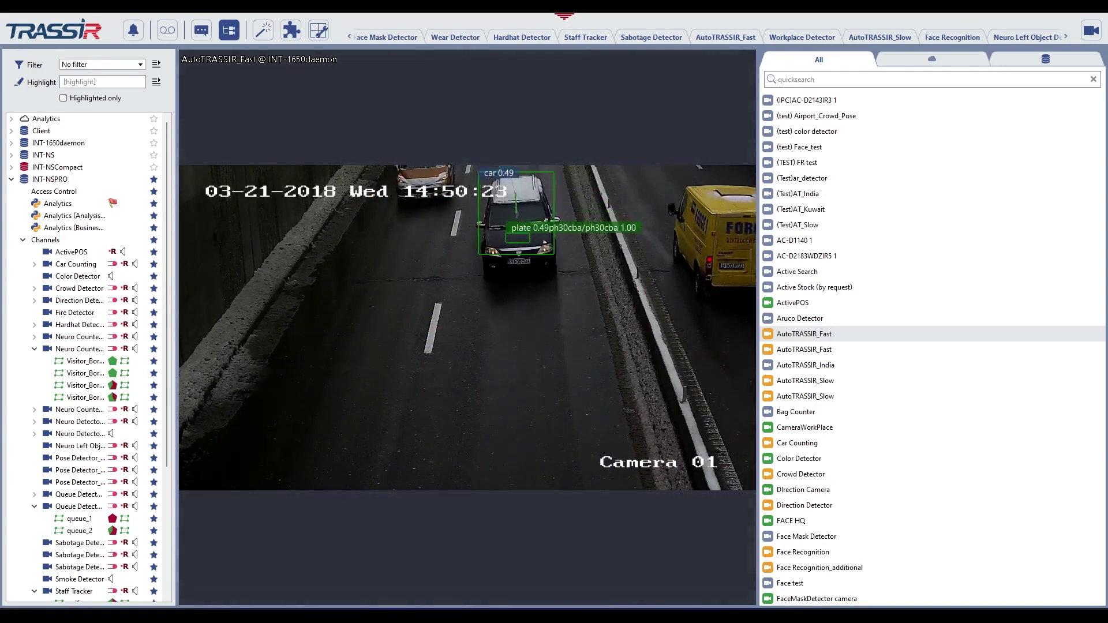
Go to the maps and view the warehouse floor plan and facility site plan.
click(293, 32)
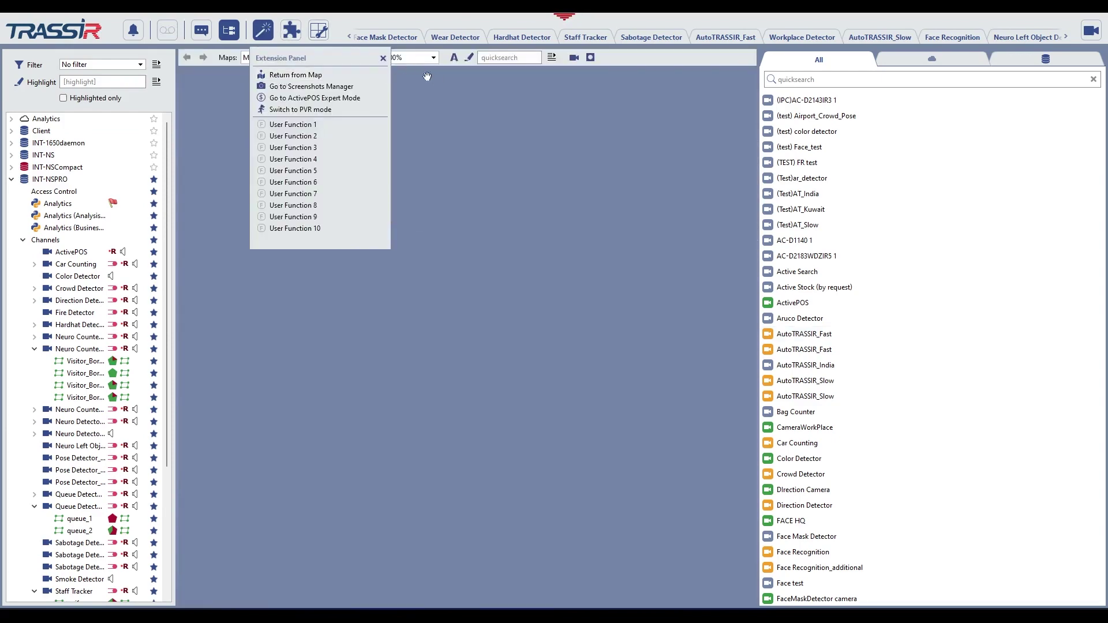
click(427, 76)
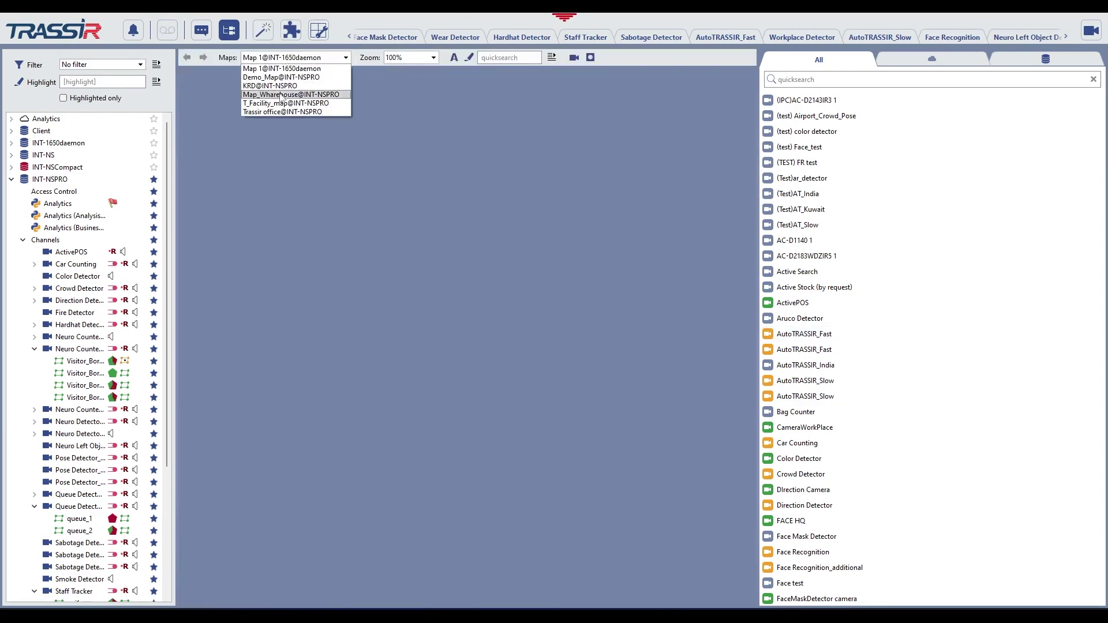
scroll(422, 271, down, 1)
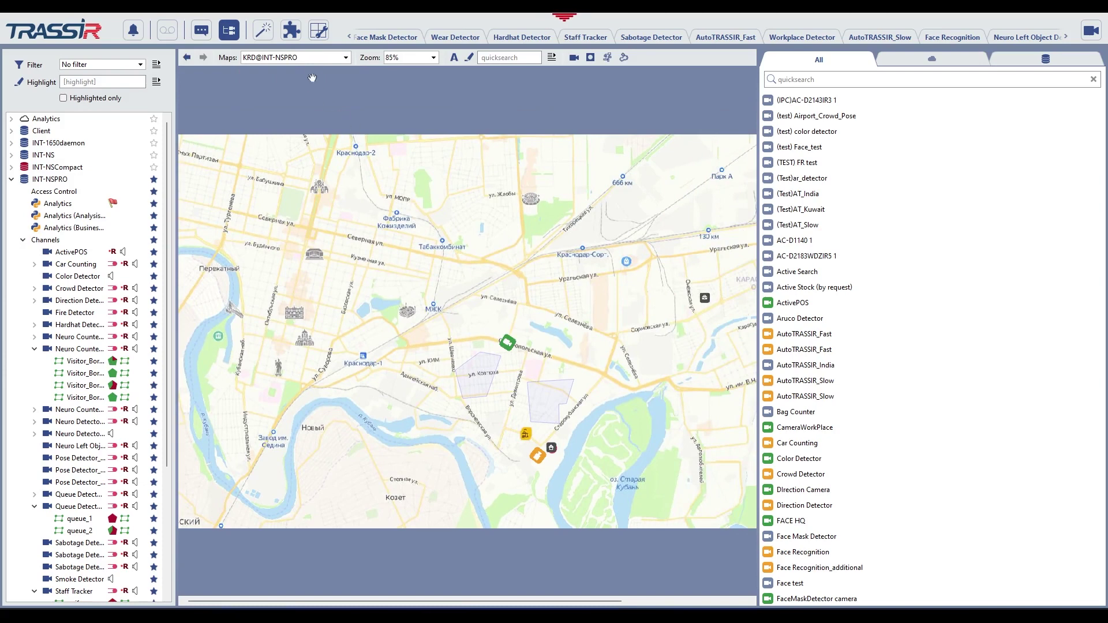
click(301, 95)
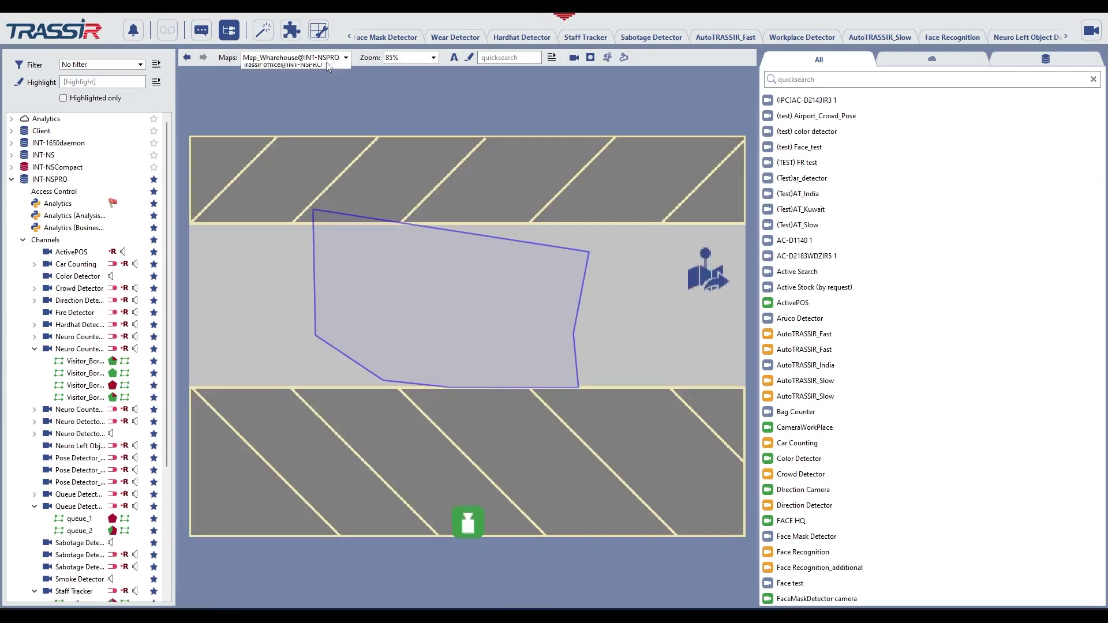
click(307, 104)
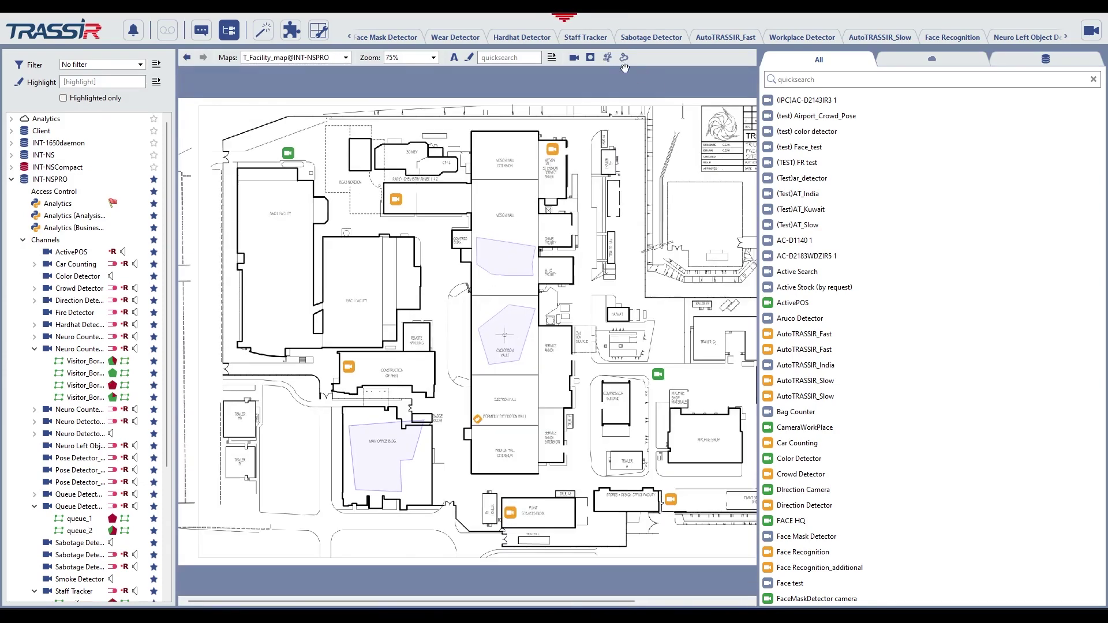
Switch to ActivePOS Expert Mode to show its Reports page.
click(265, 30)
click(317, 100)
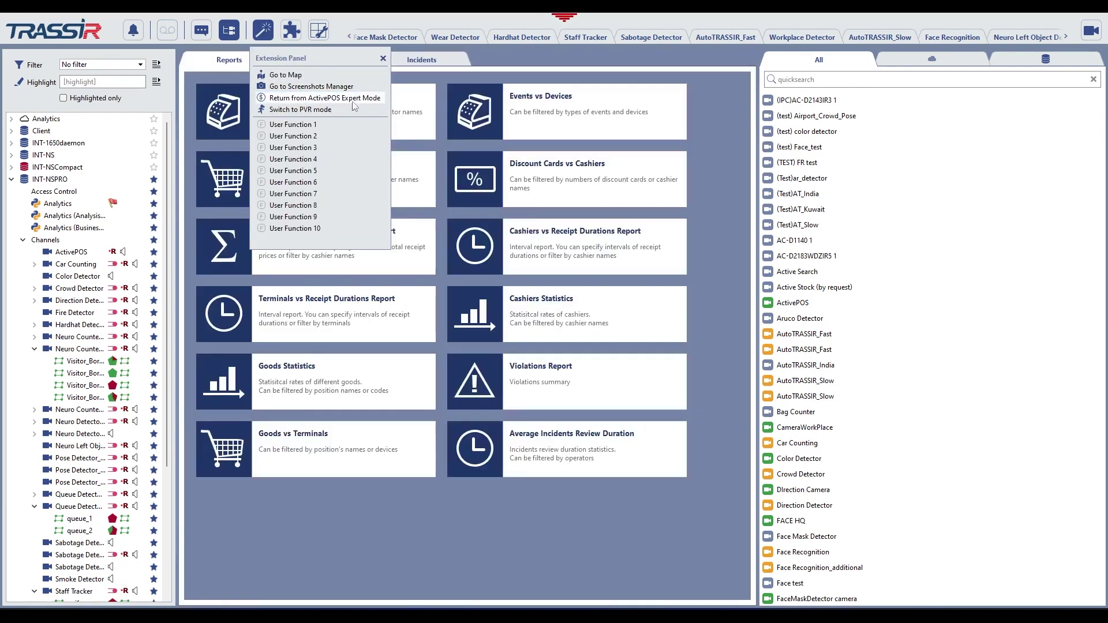
click(387, 64)
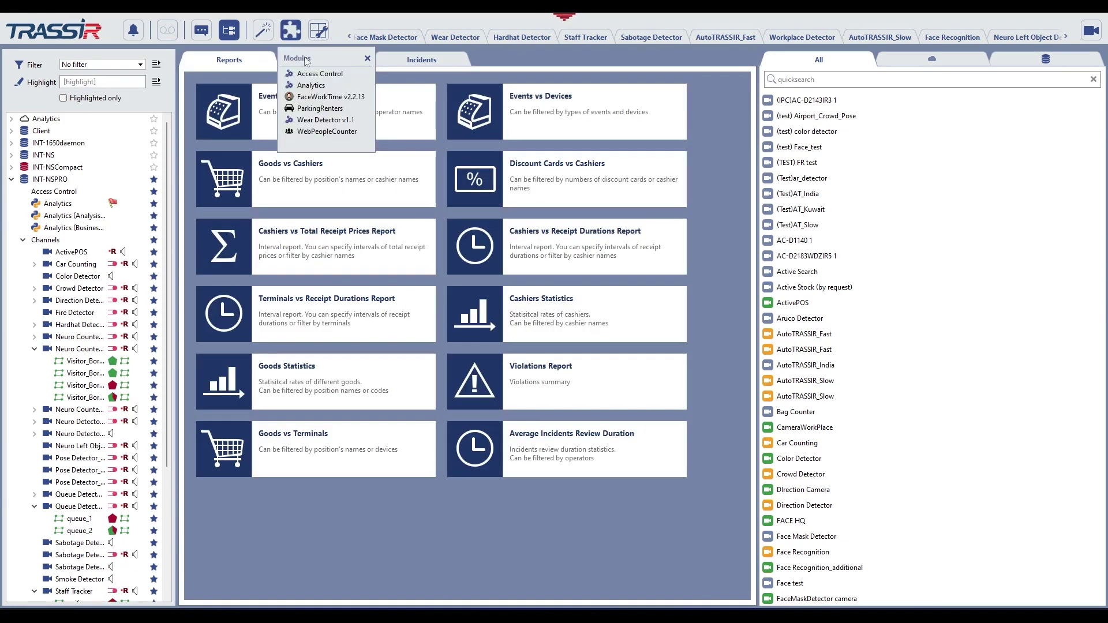
Show the Analytics Default dashboard's parking-load charts, then start a new blank screen template.
click(332, 86)
click(231, 35)
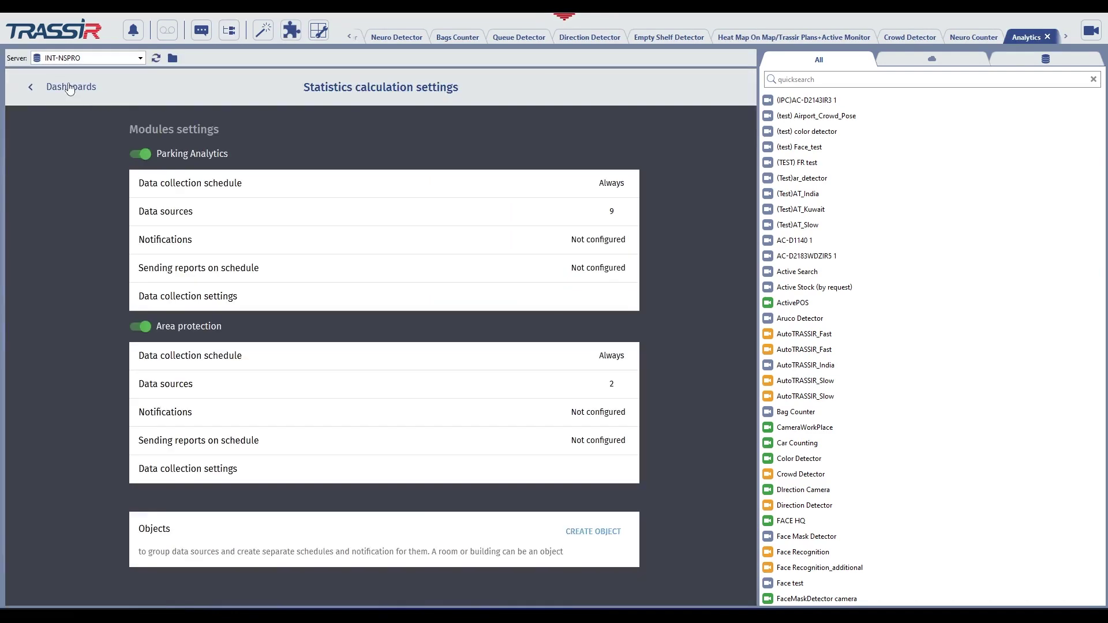
click(70, 89)
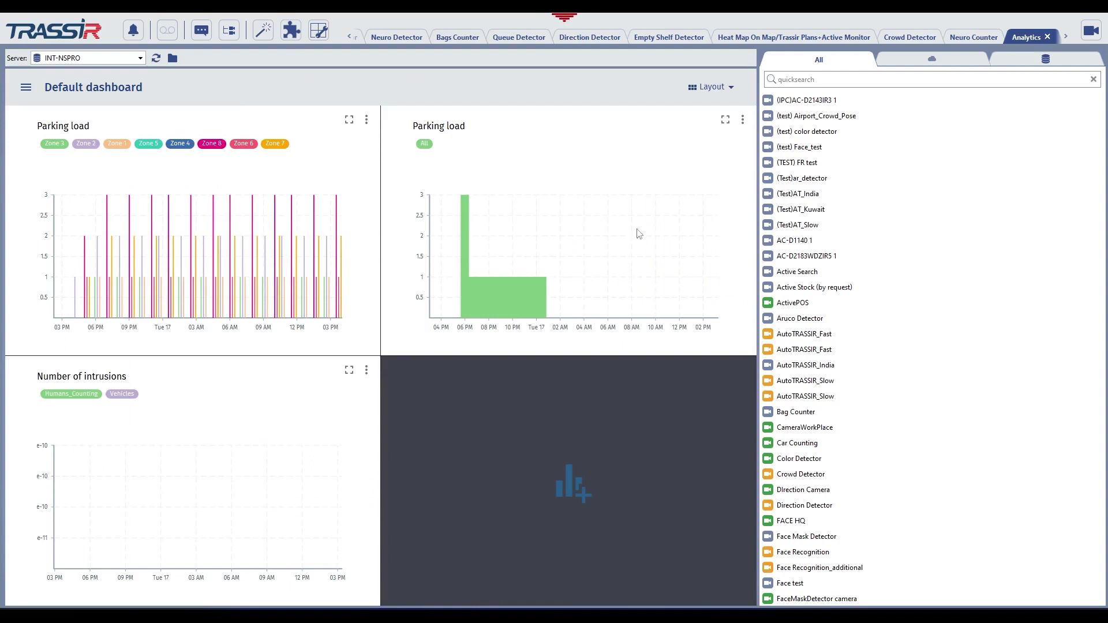
click(319, 31)
click(333, 74)
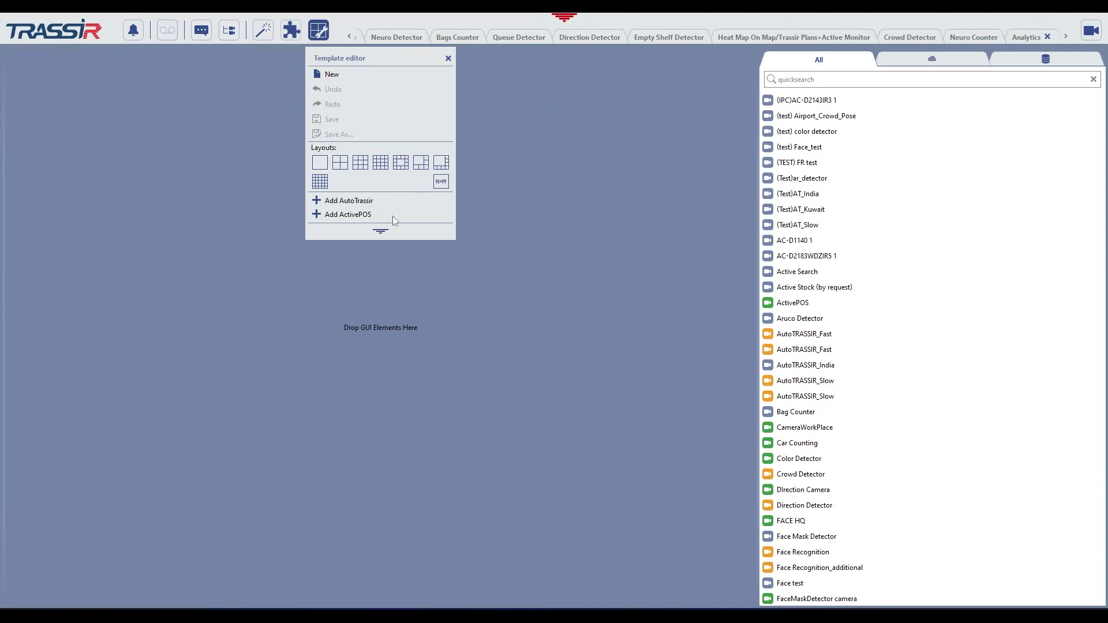
Split the template into three areas: Face Recognition camera left, face recognizer widgets on the right.
click(379, 231)
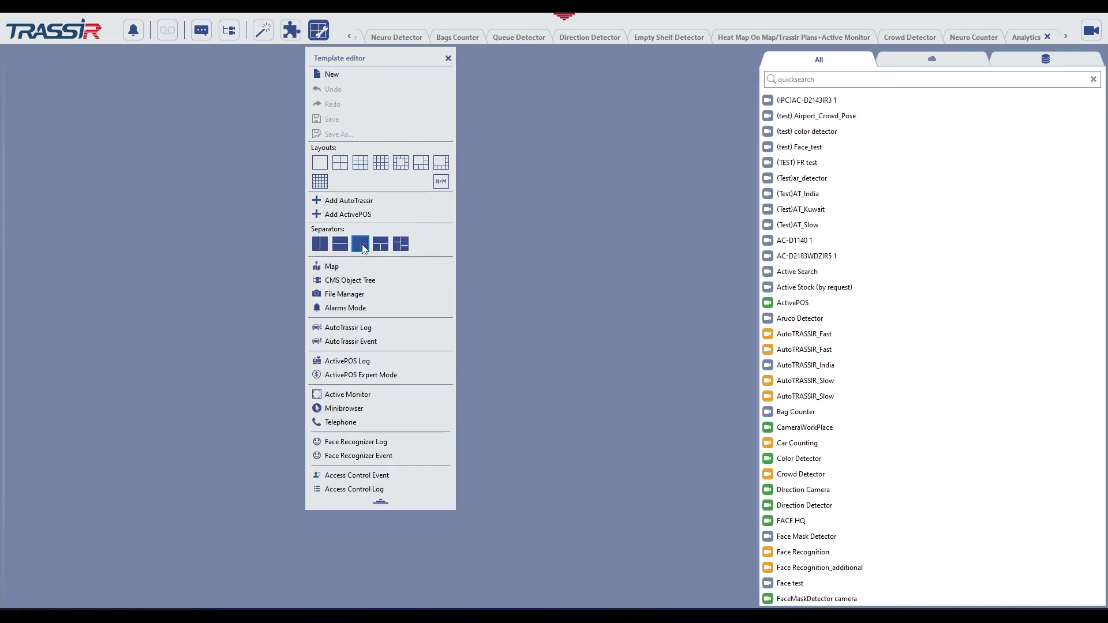
drag(456, 216, 471, 256)
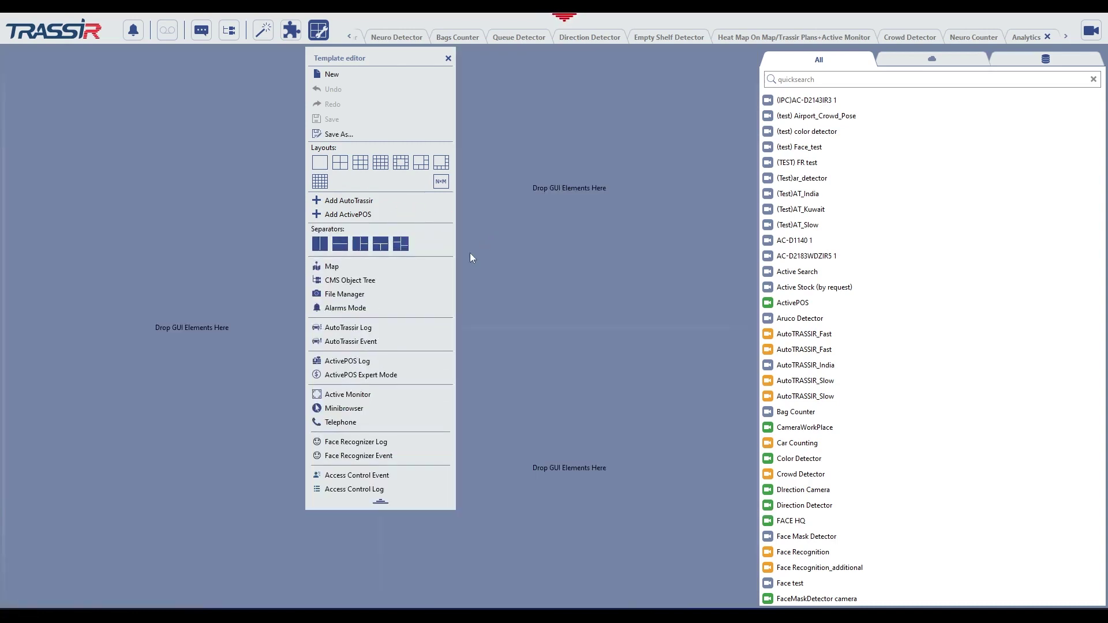
drag(377, 458, 563, 381)
drag(432, 420, 543, 323)
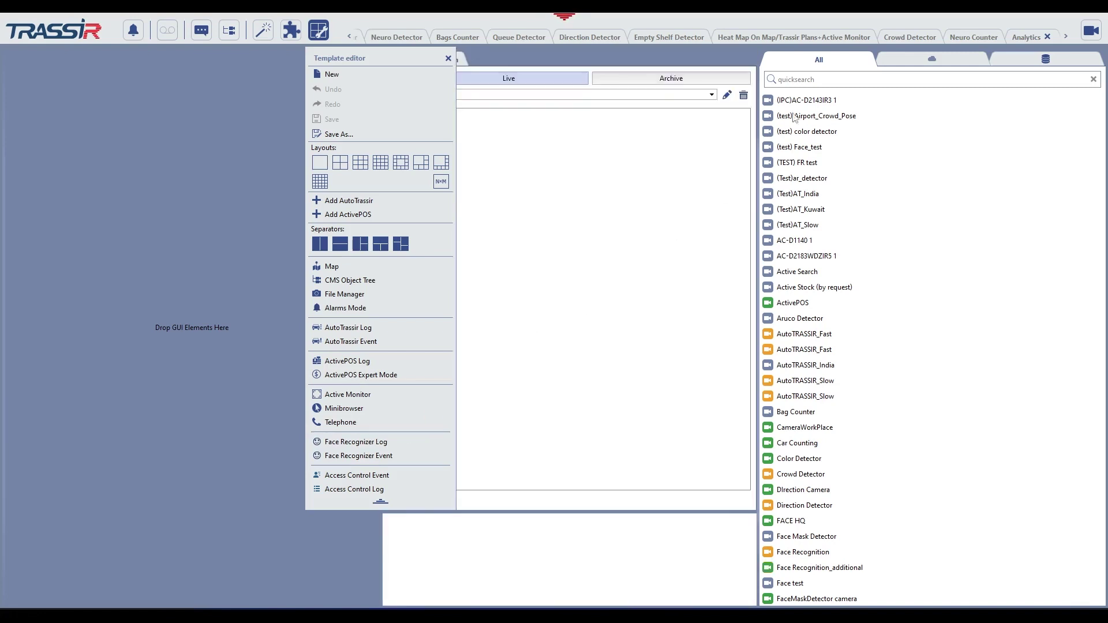
click(834, 79)
text(face)
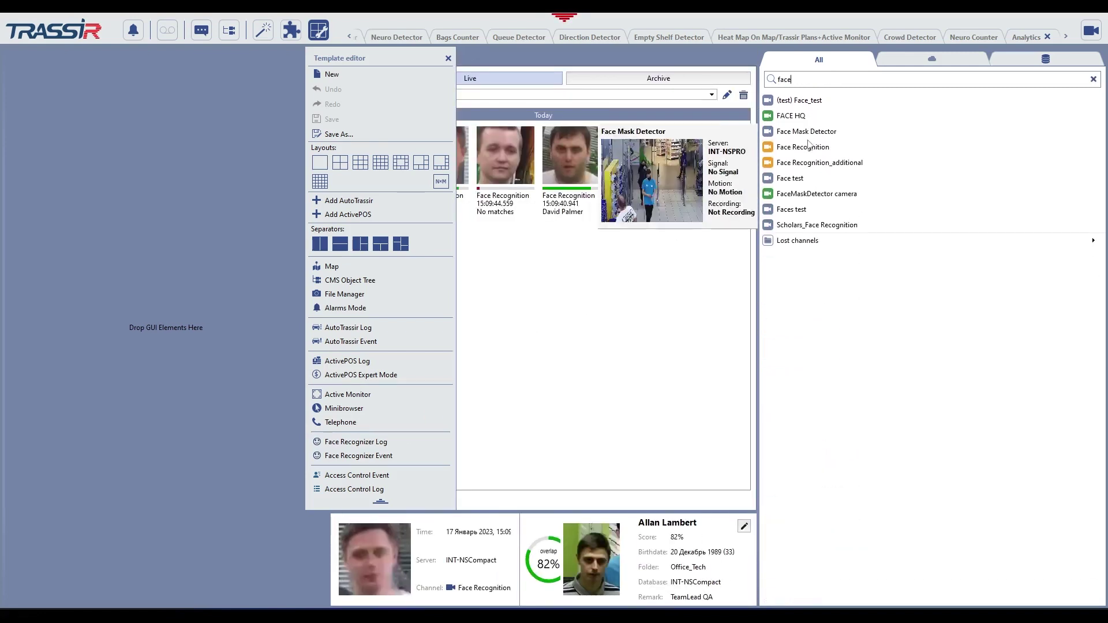
drag(803, 147, 127, 182)
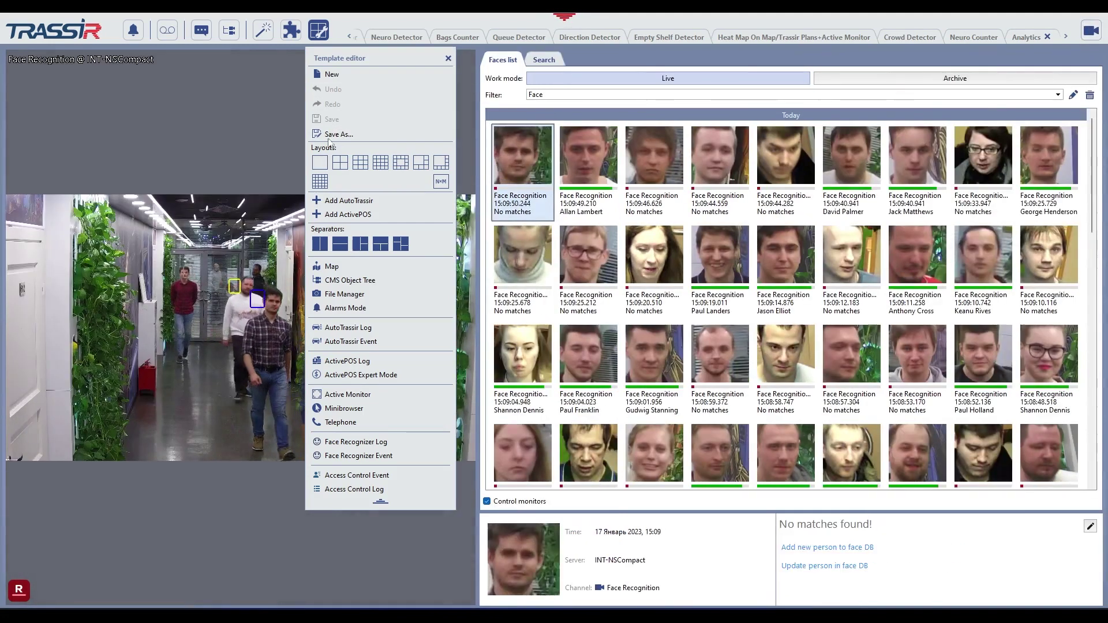
Save the layout as a new template named 'Facechannel'.
click(329, 137)
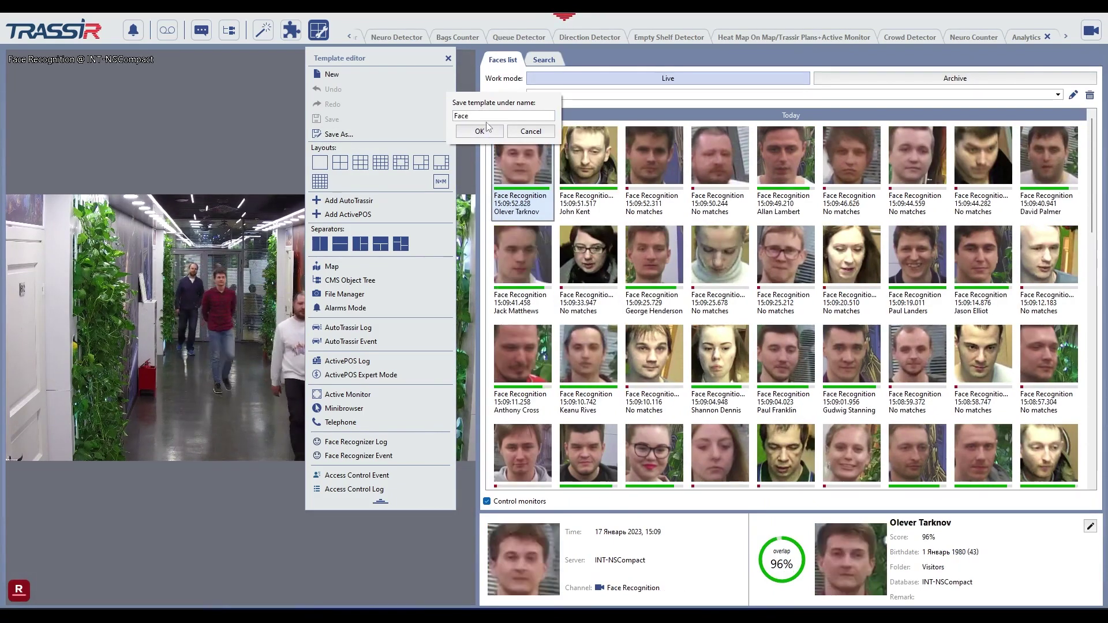
text(Facechannel)
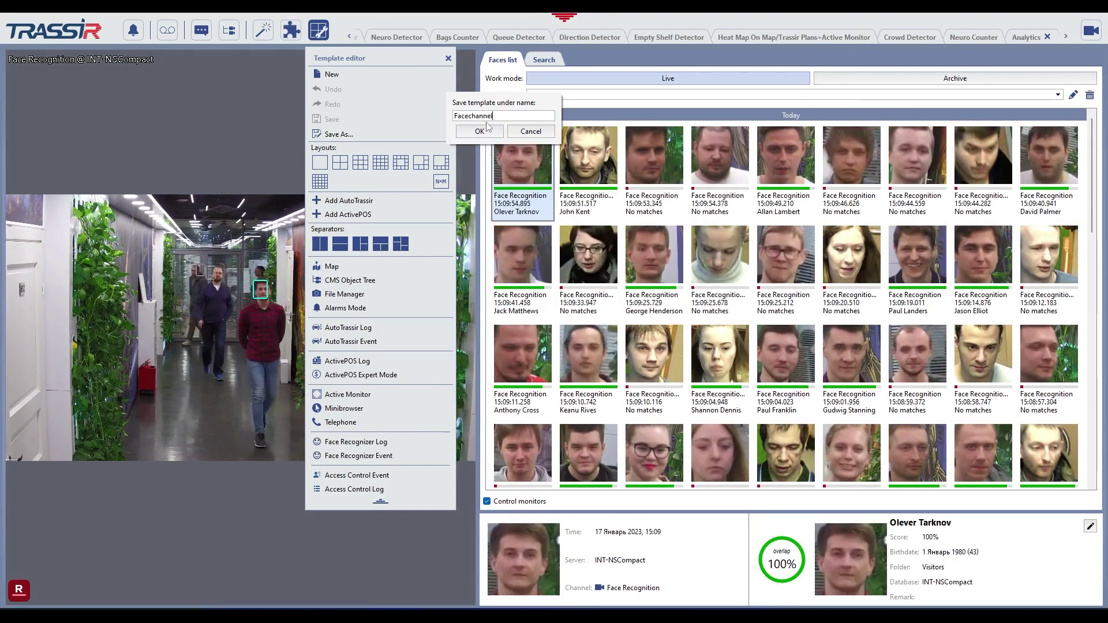
click(480, 131)
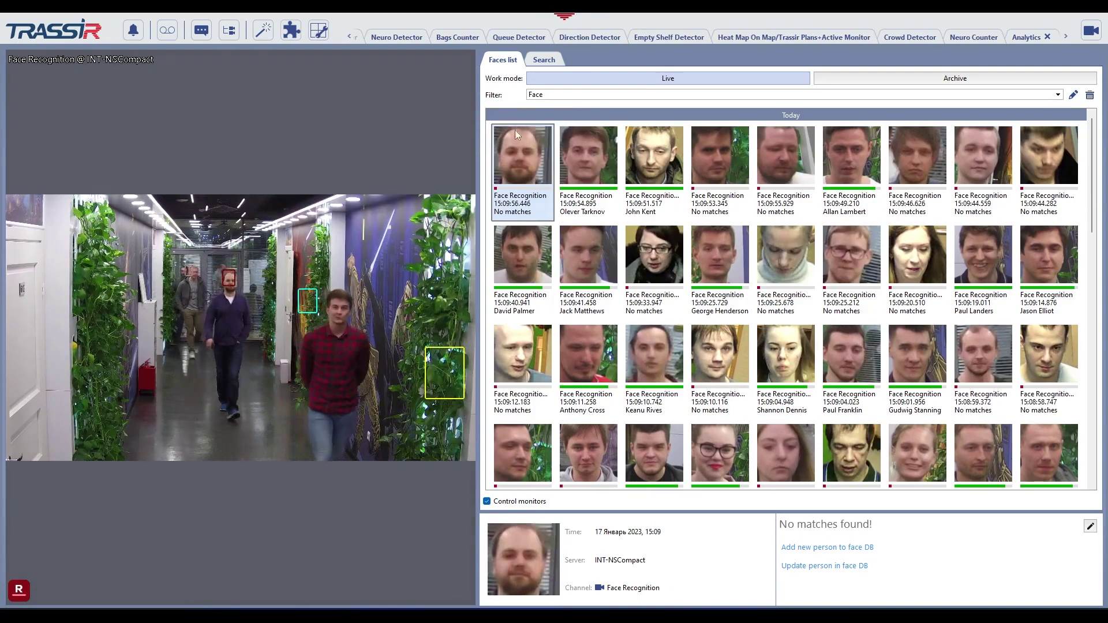
Widen the video beside the faces list, replay a face capture, then start a new template.
drag(477, 231, 588, 231)
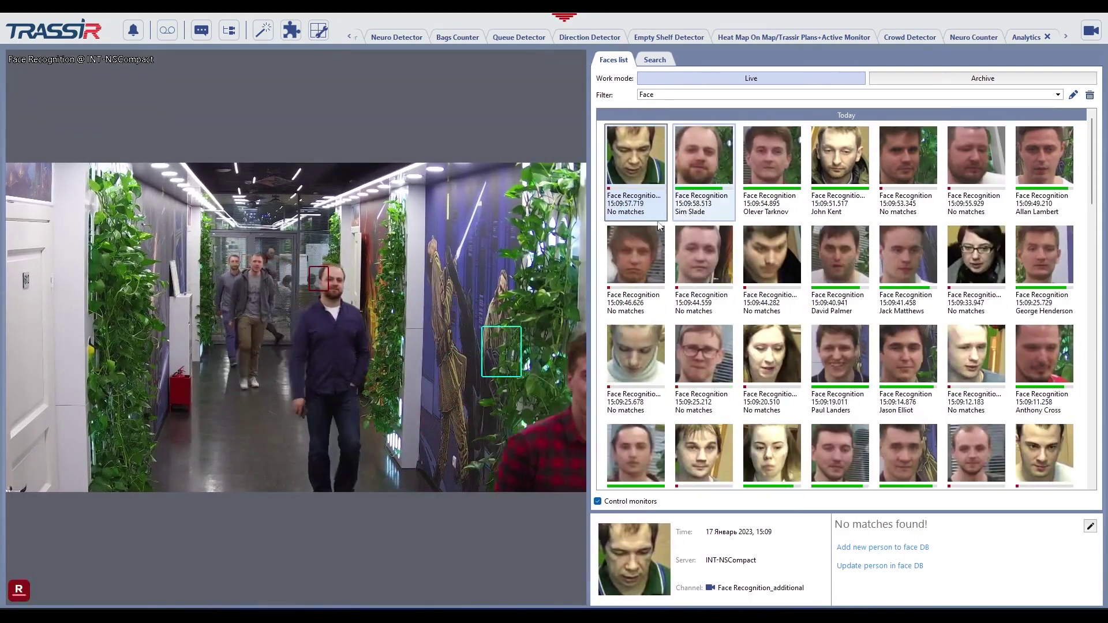
double_click(625, 254)
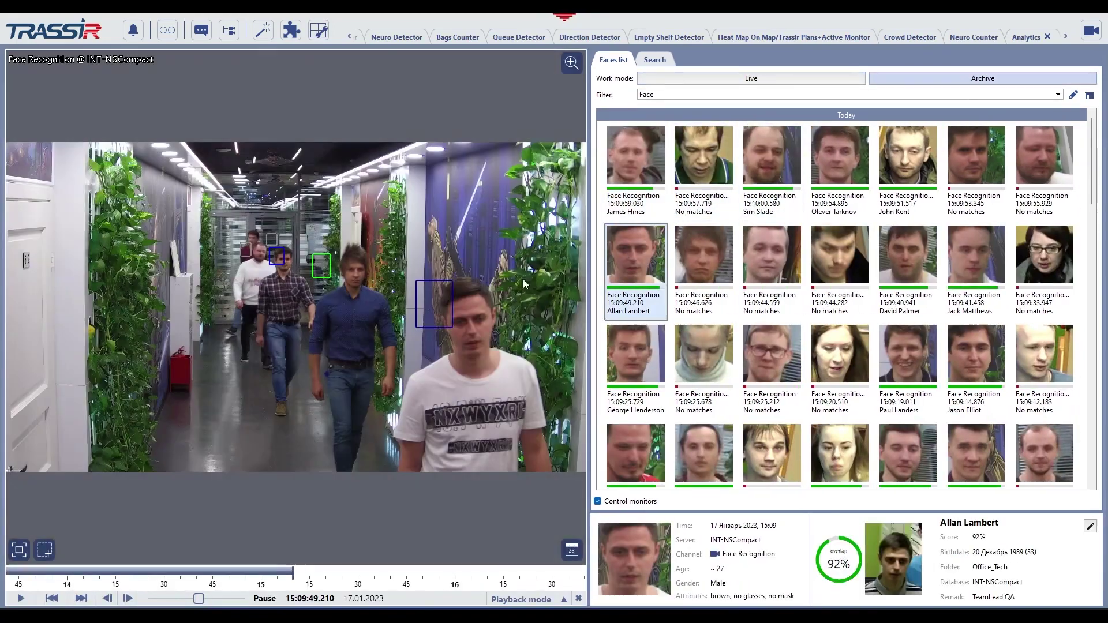
click(318, 30)
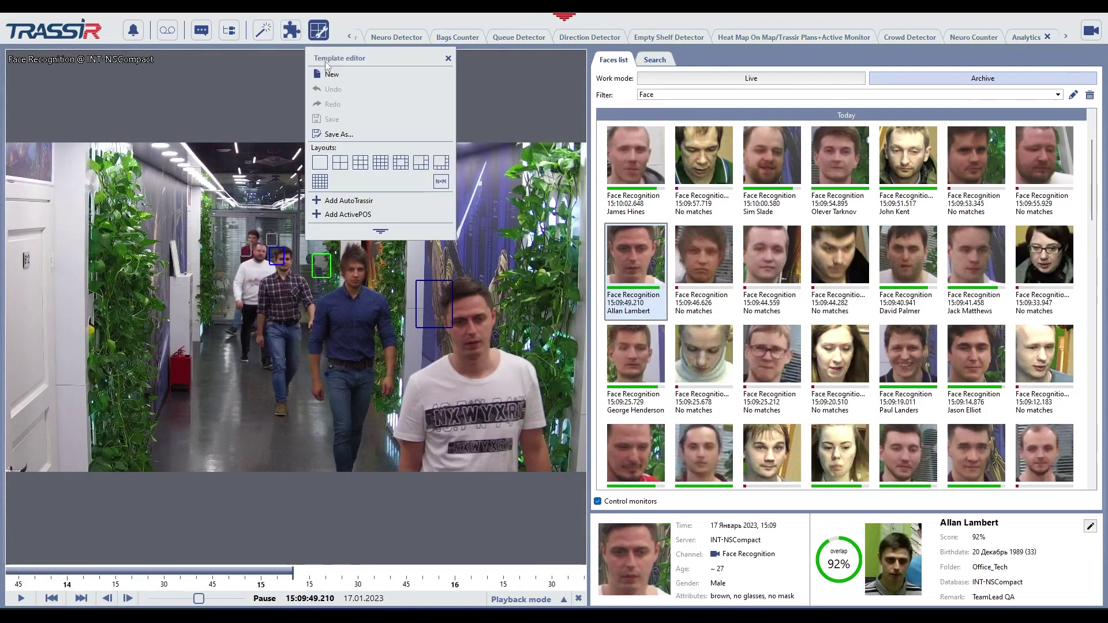
Place the AutoTRASSIR_Fast camera into the new template's view and close the template editor.
click(1089, 33)
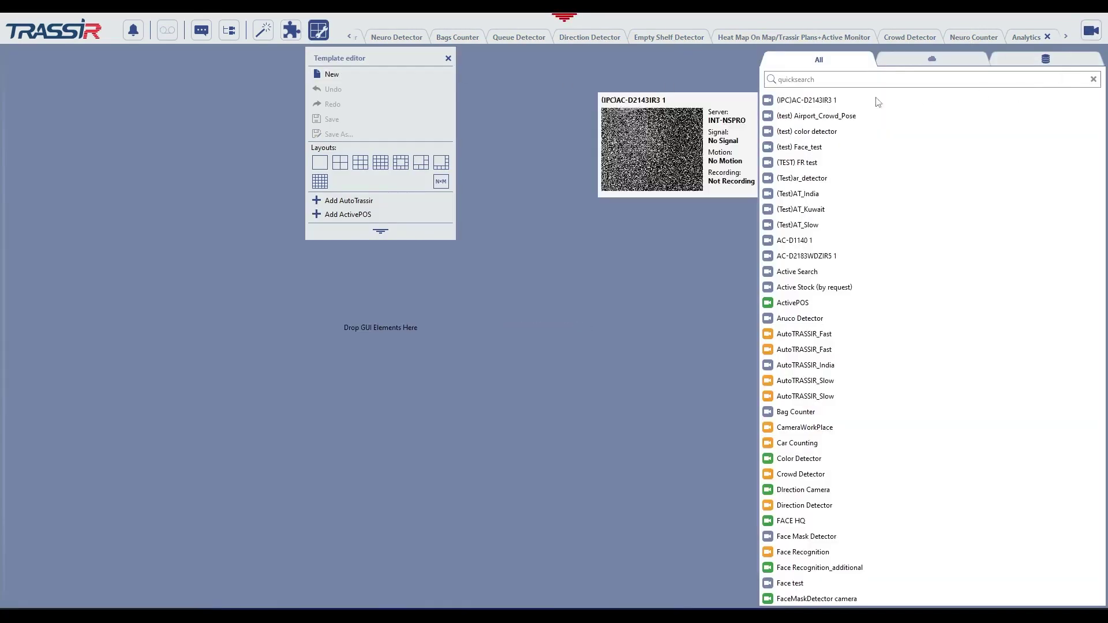
drag(802, 339, 628, 321)
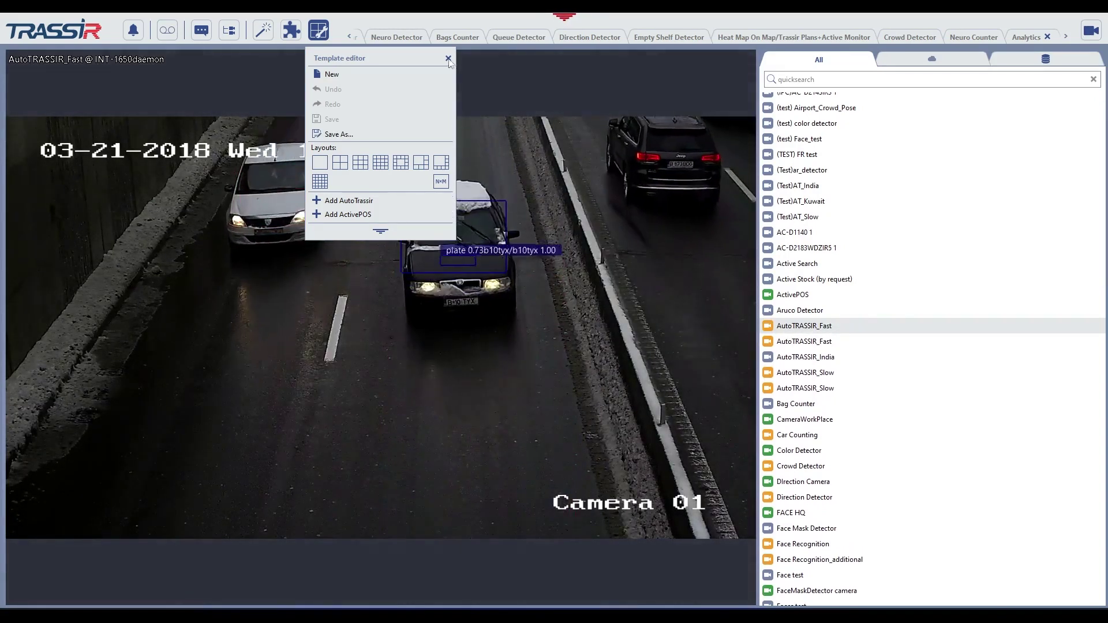
click(563, 144)
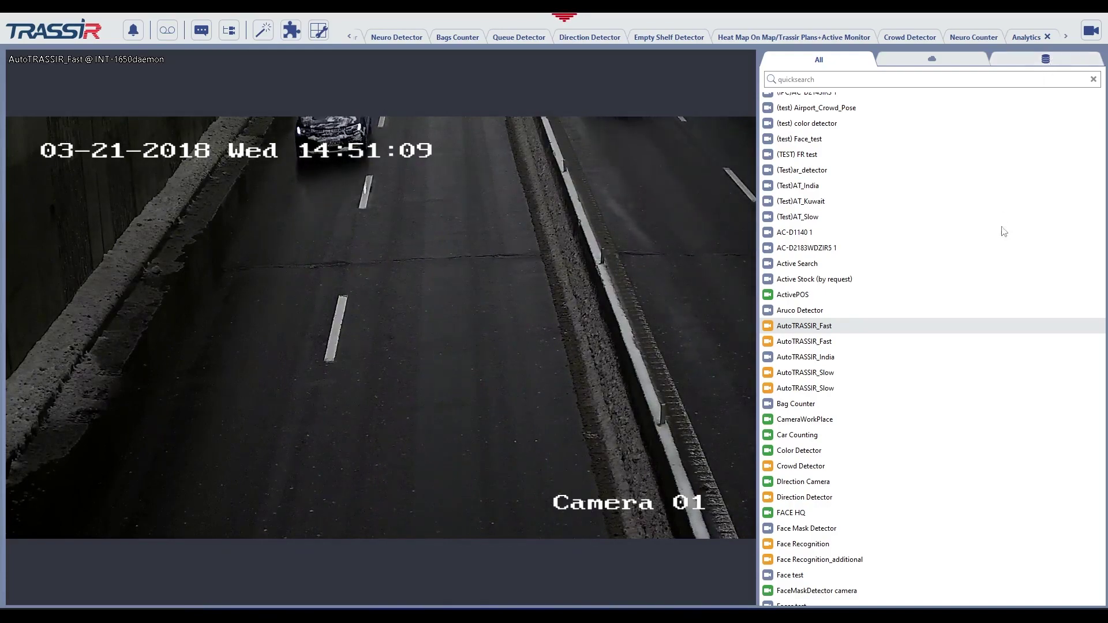
scroll(813, 331, down, 1)
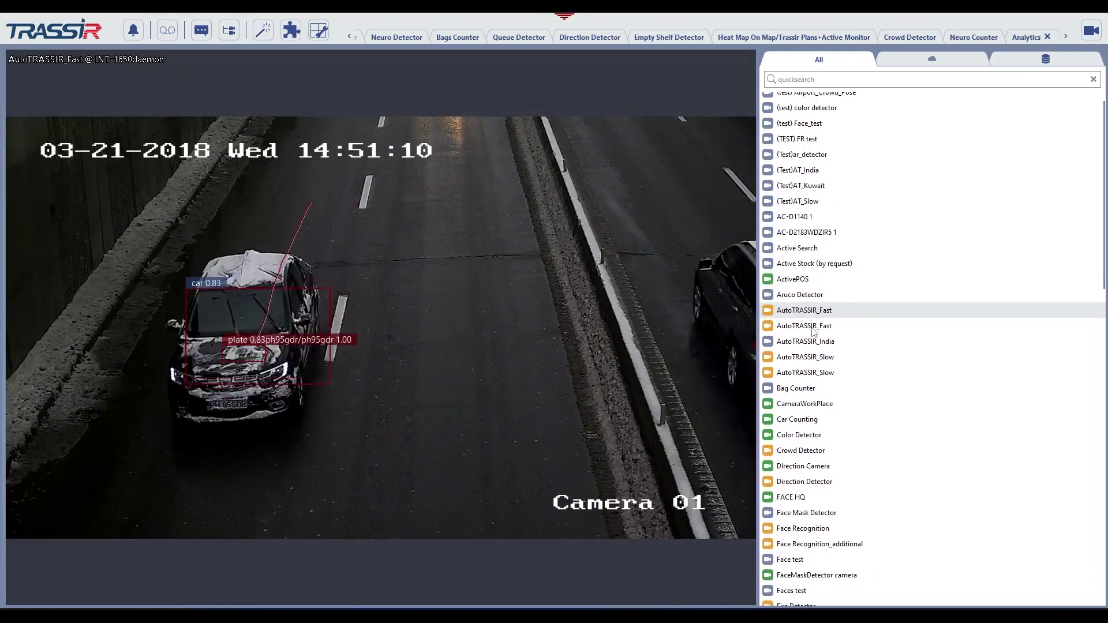
scroll(814, 332, down, 5)
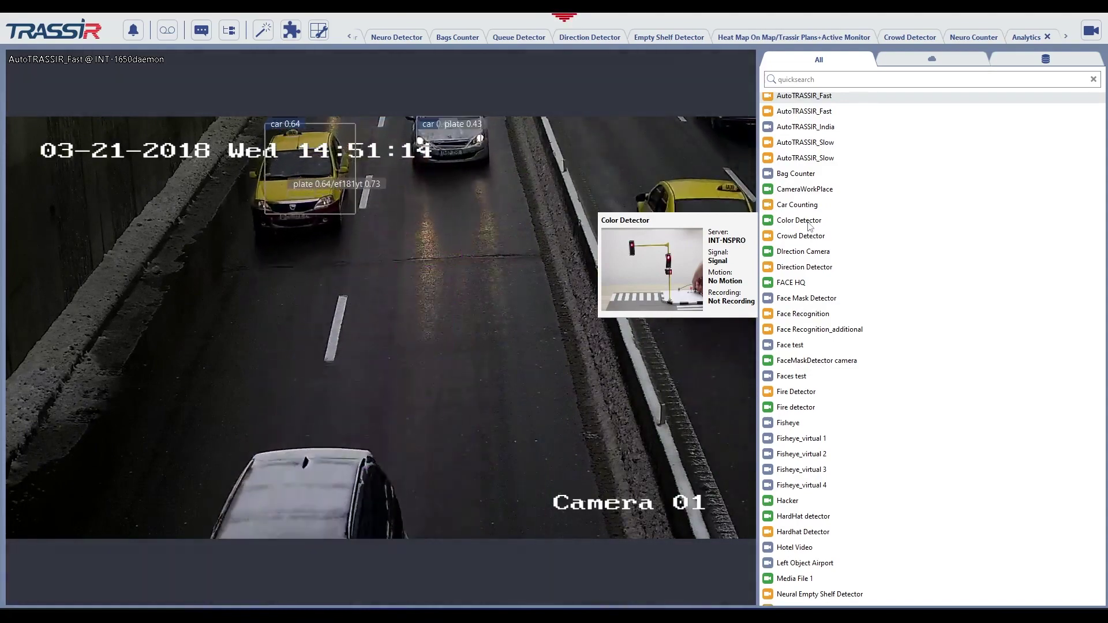
Show the Crowd Detector camera in the main view, then replace it with AutoTRASSIR_Slow.
mouse_move(790, 237)
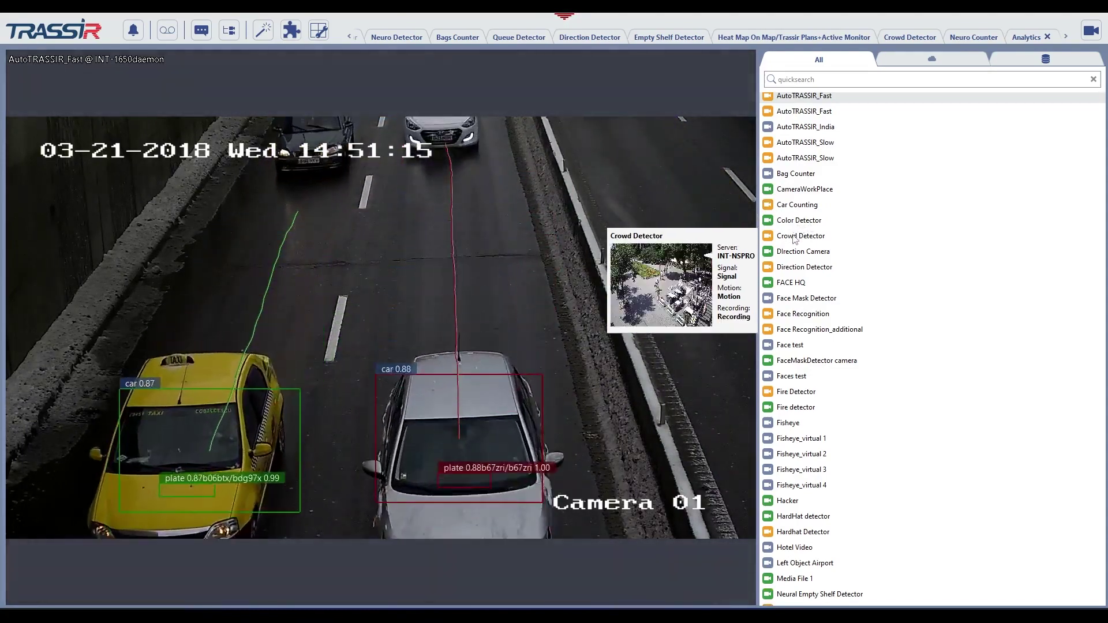
double_click(789, 237)
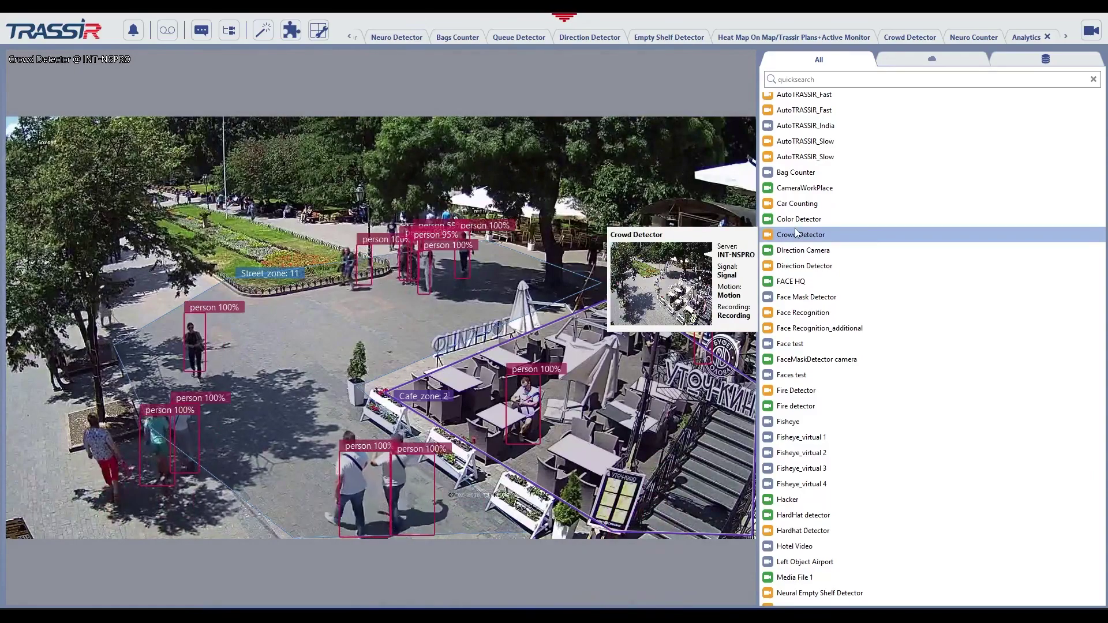
mouse_move(800, 209)
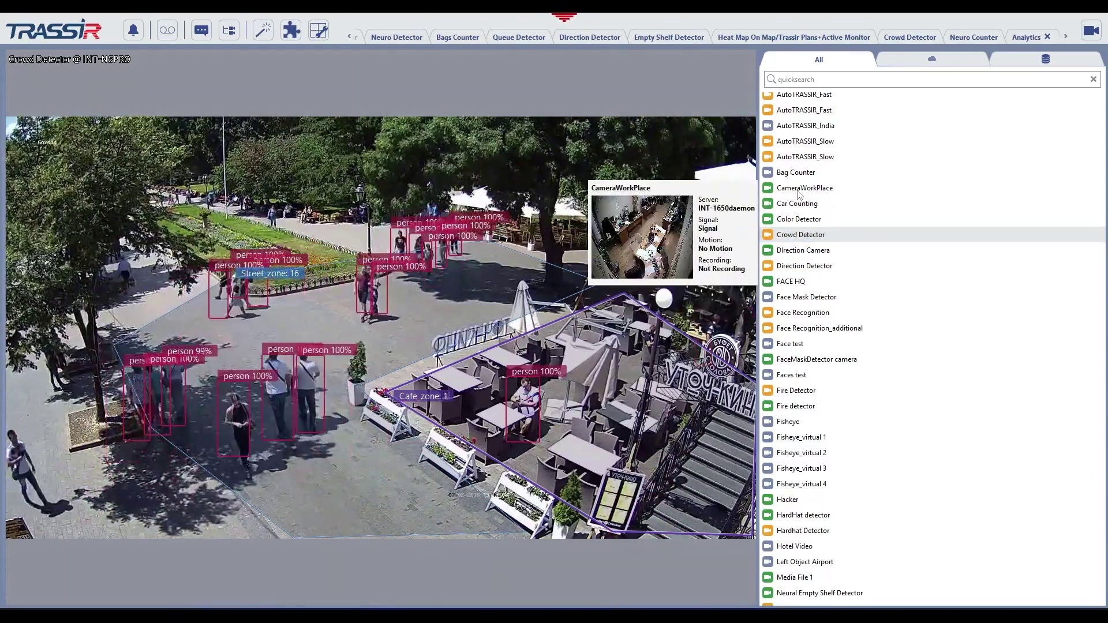
mouse_move(802, 155)
drag(803, 156, 649, 170)
mouse_move(766, 173)
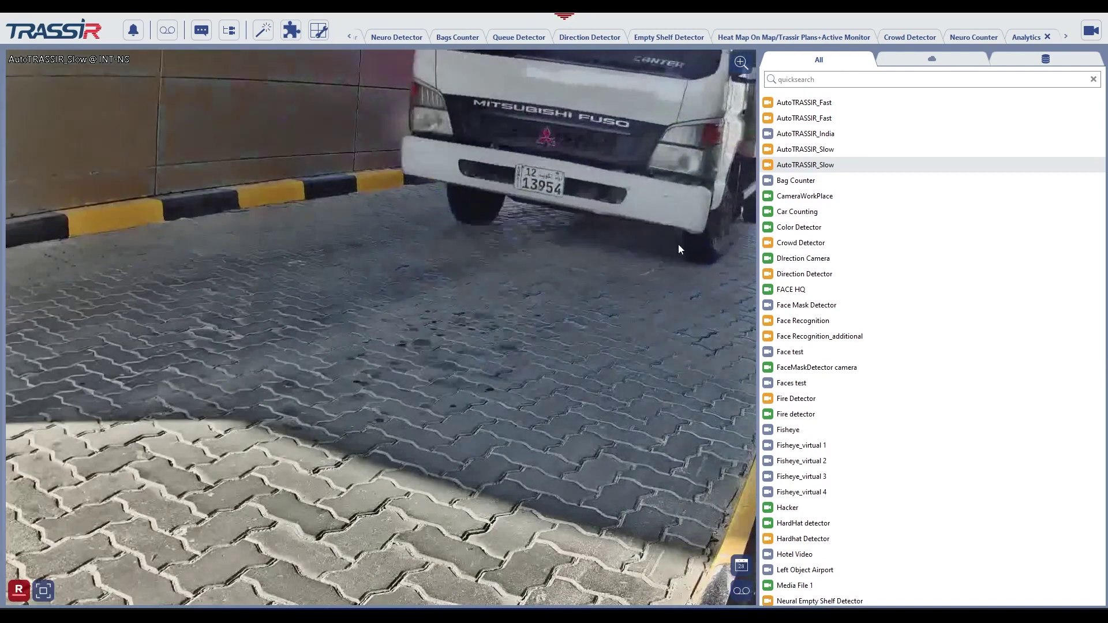
mouse_move(779, 280)
mouse_move(790, 306)
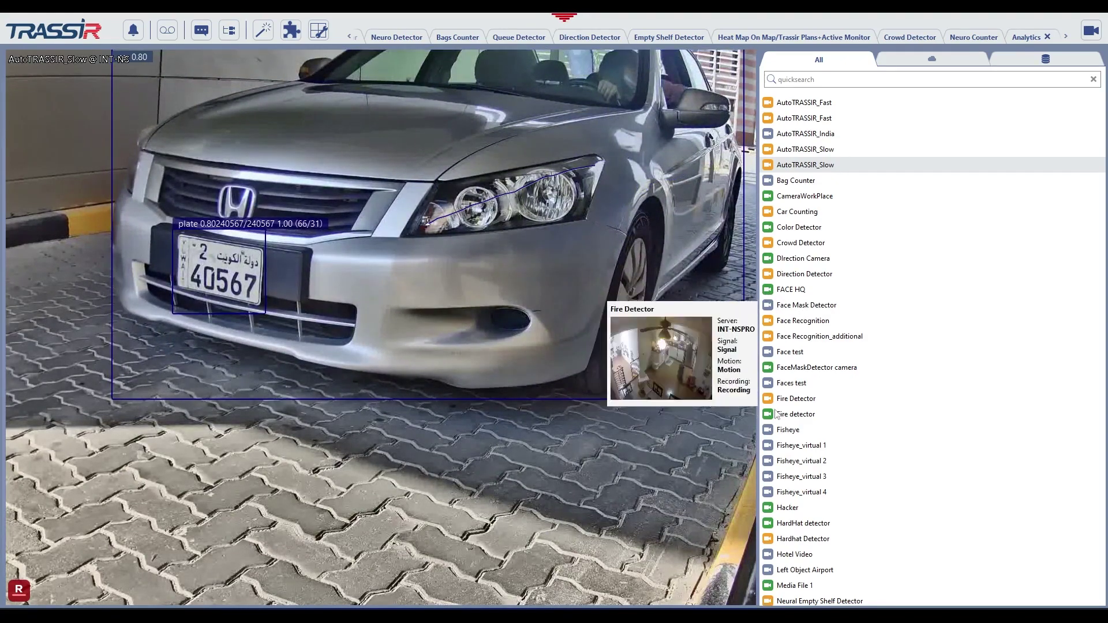
mouse_move(789, 436)
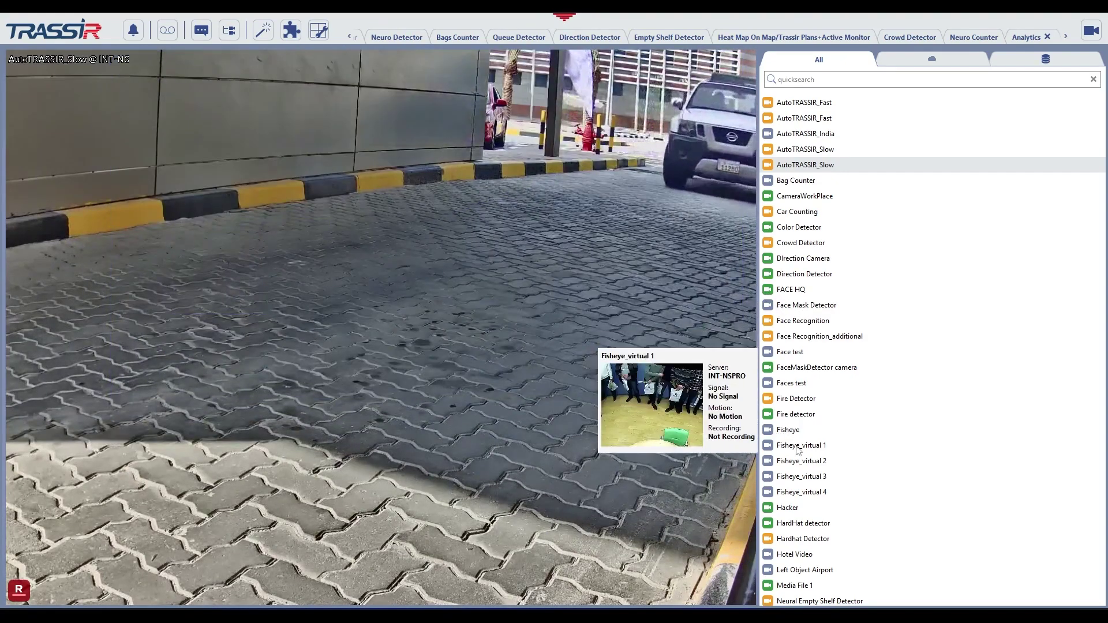
mouse_move(812, 497)
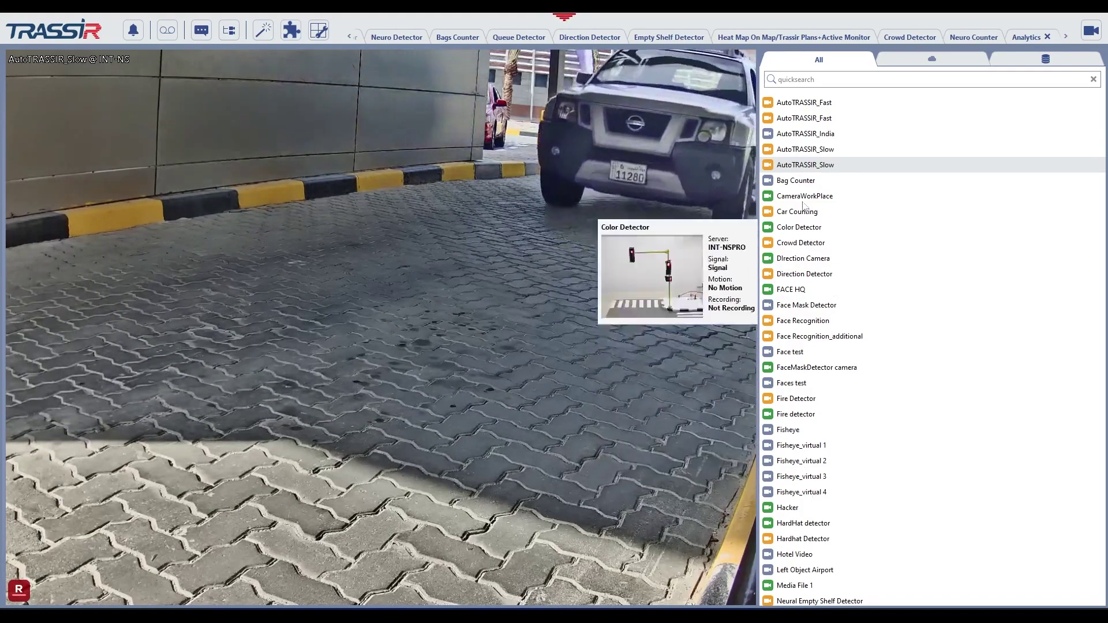
mouse_move(799, 184)
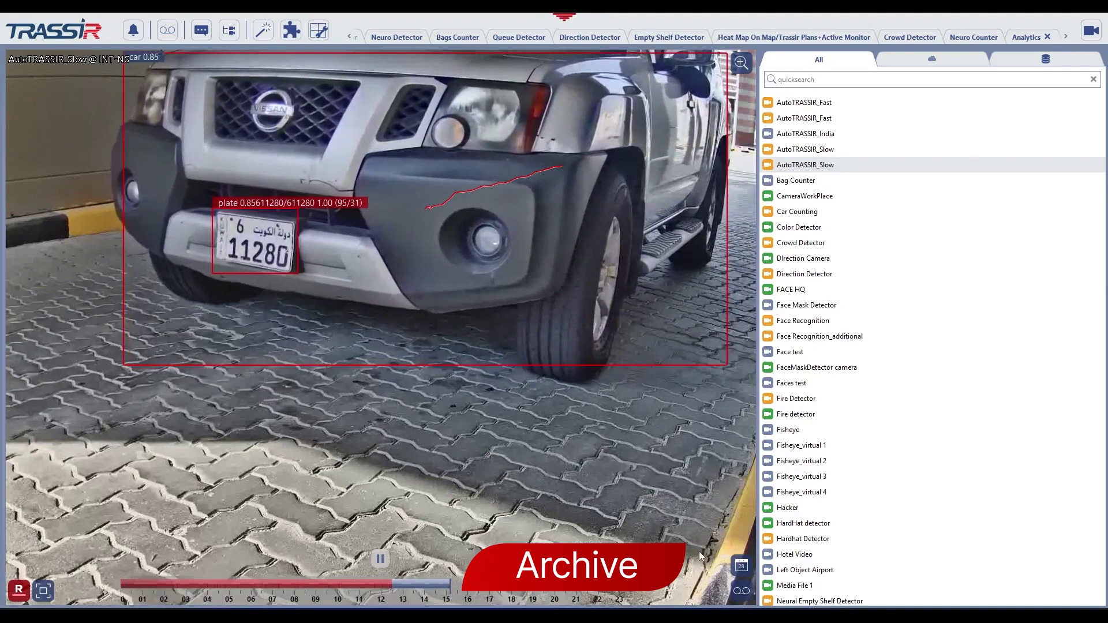
Play AutoTRASSIR_Slow's archive, jump between two recorded moments, then return to live video.
click(163, 32)
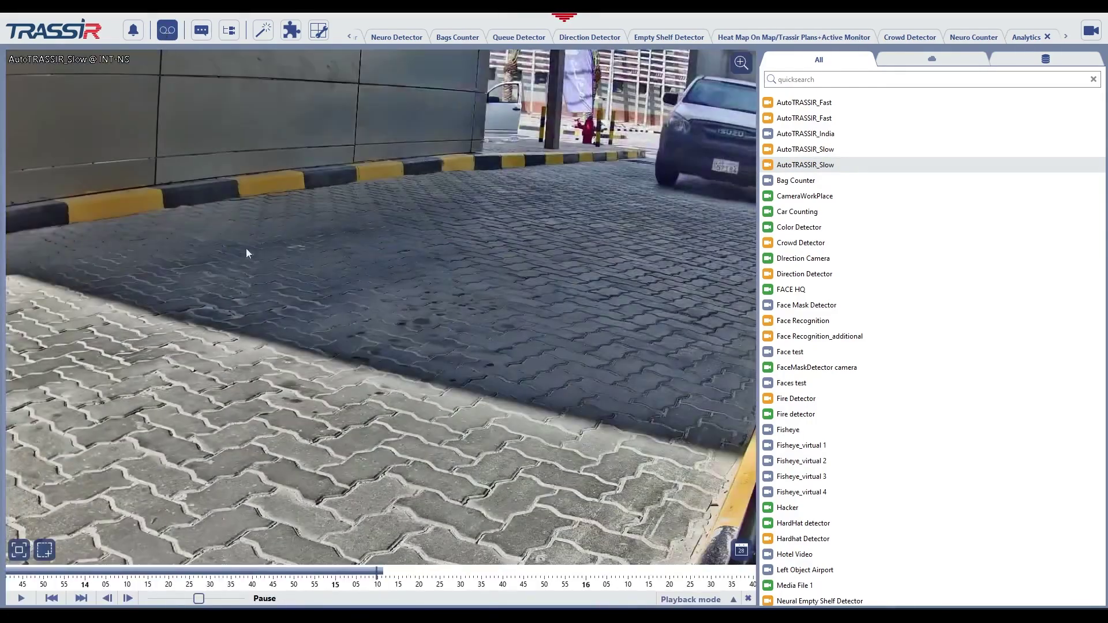
click(325, 572)
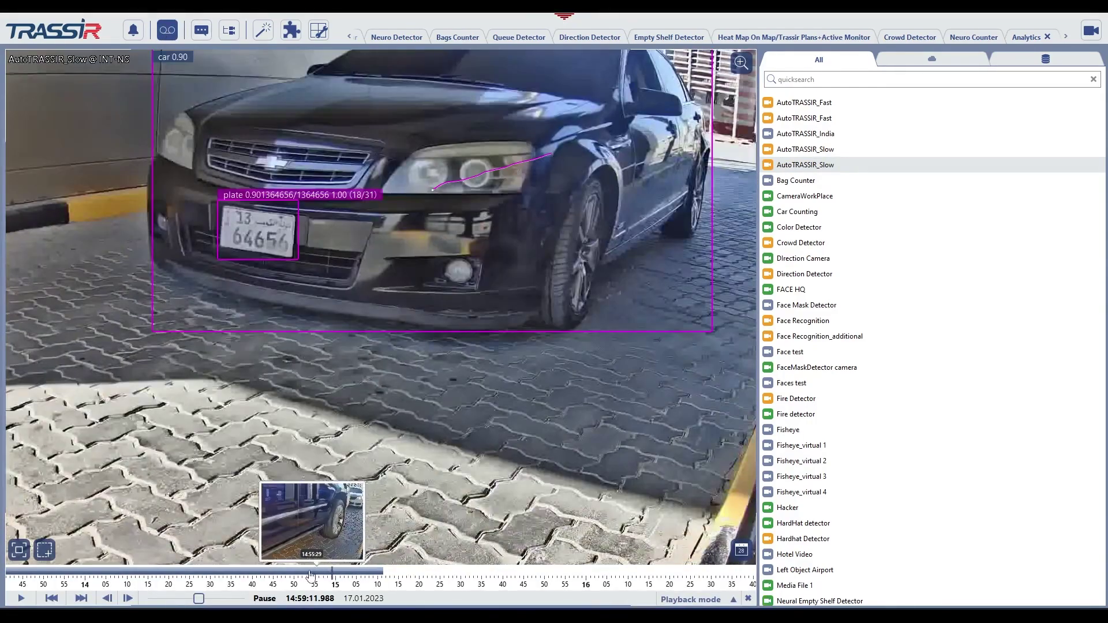
click(308, 575)
click(748, 598)
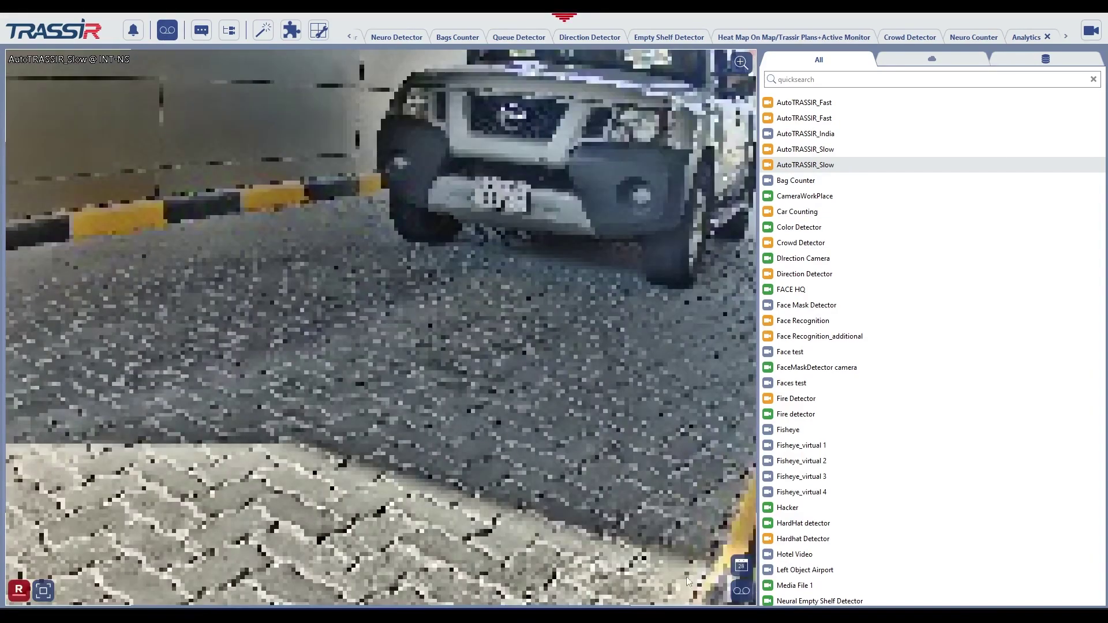
Reopen the archive at 15:00:42, check the date picker, go live, and show the Open Archive options.
click(744, 591)
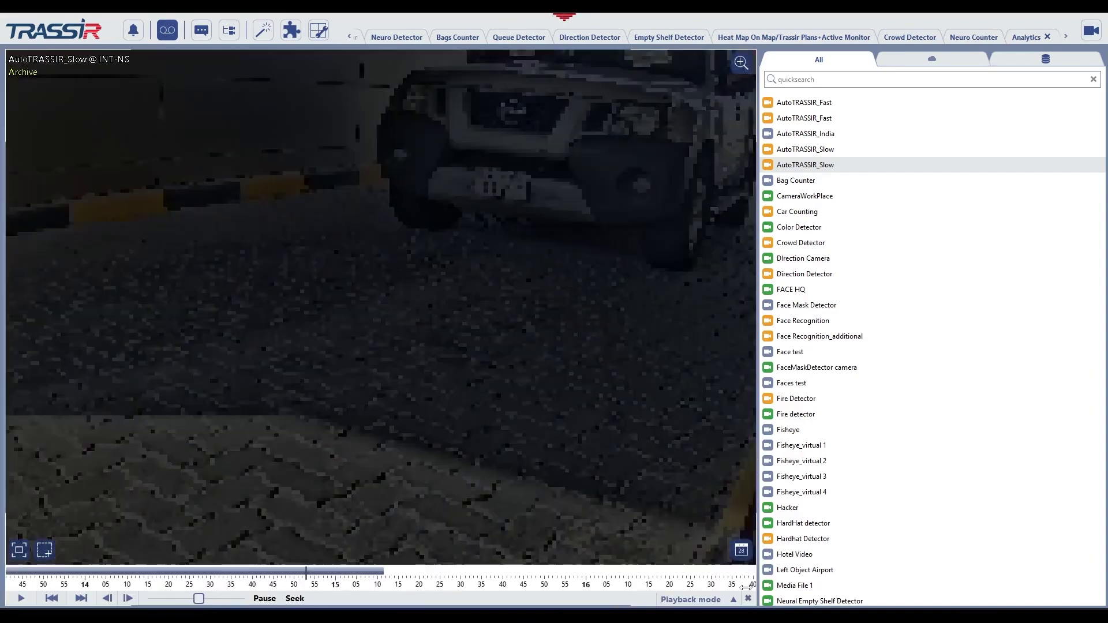
click(339, 571)
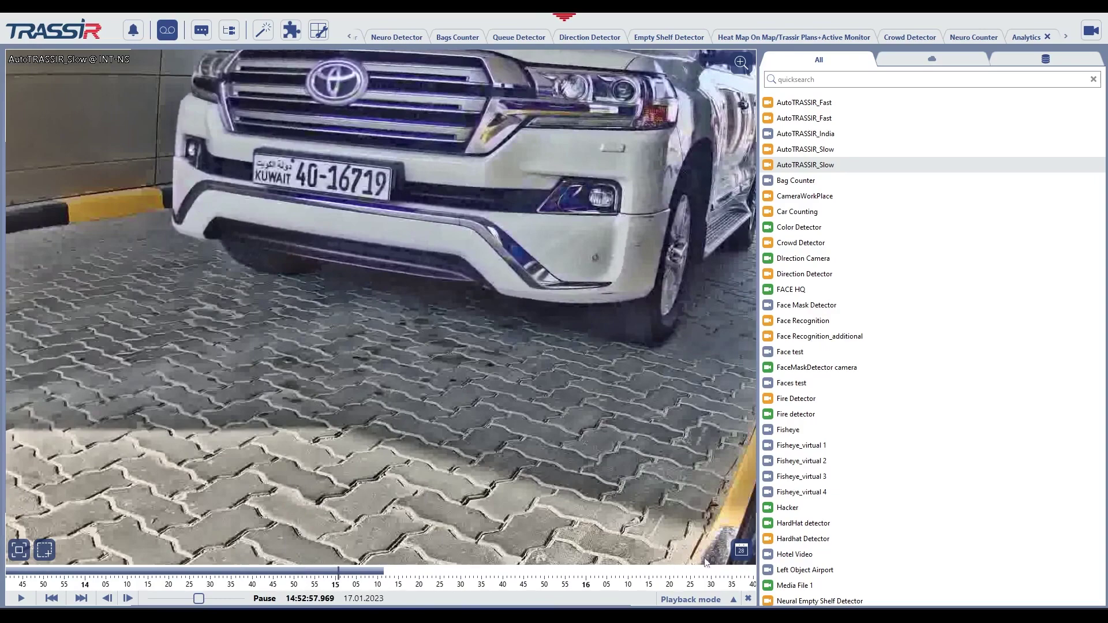
click(741, 549)
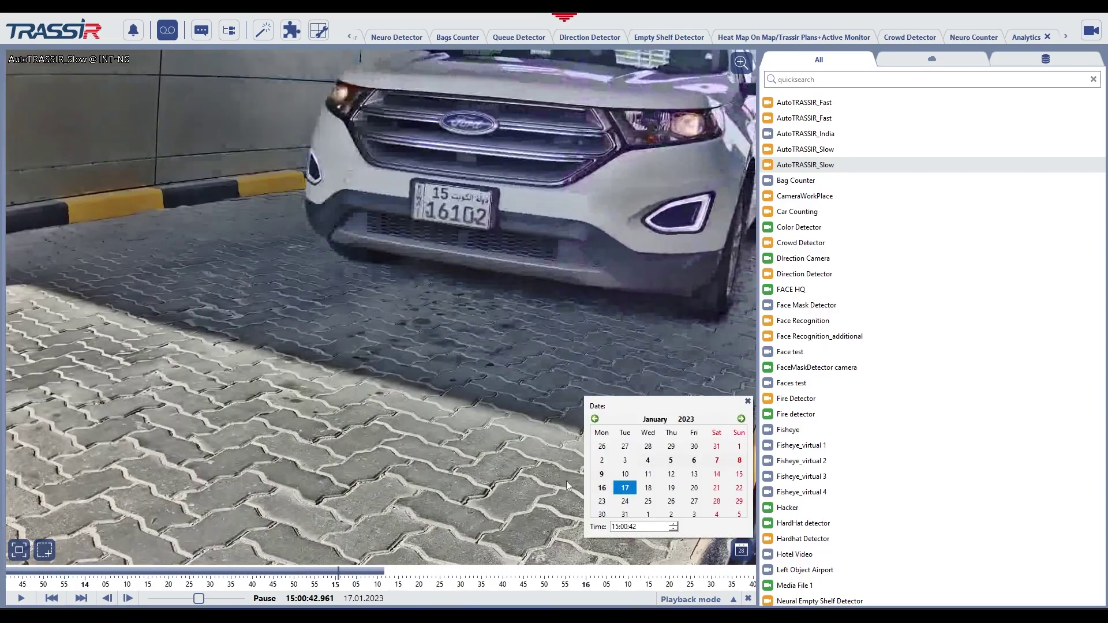
click(747, 599)
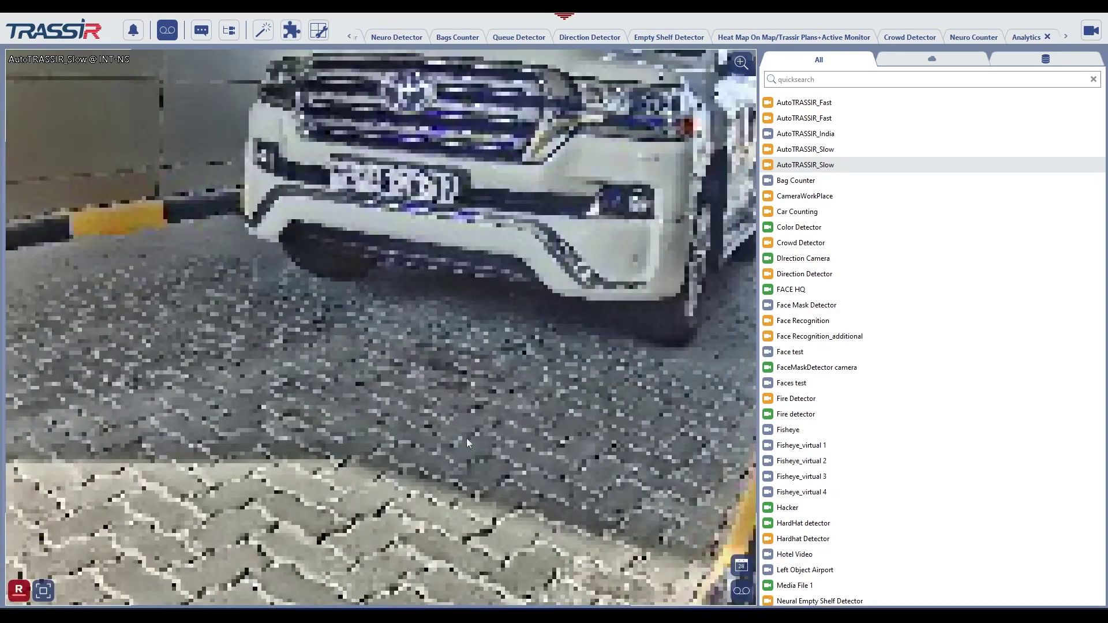
right_click(212, 203)
mouse_move(285, 209)
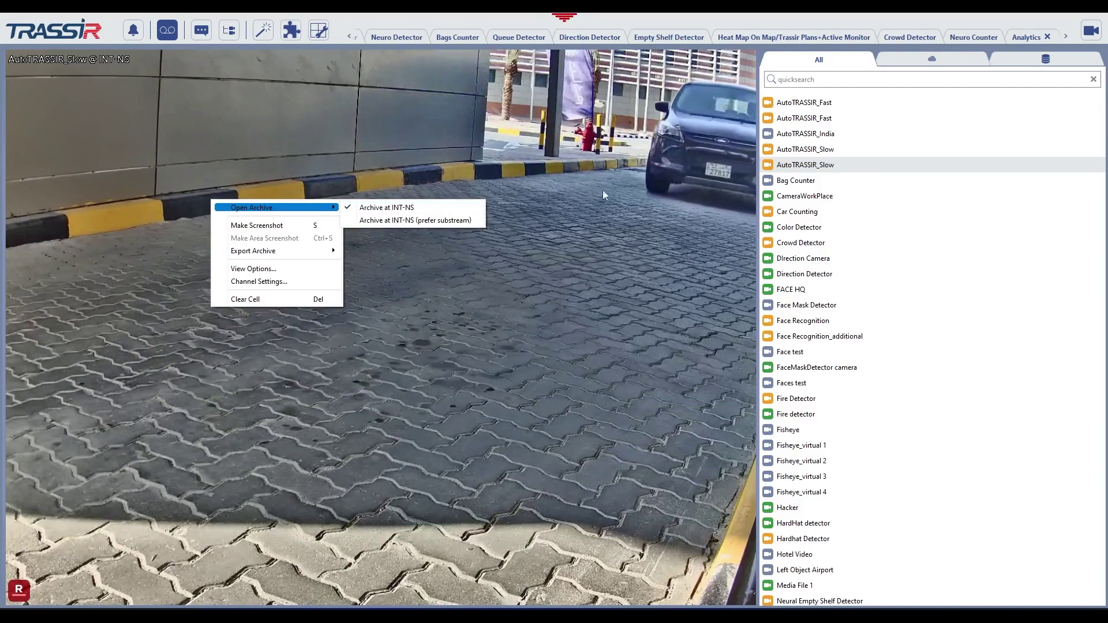
Search '222' and put camera TR-D2224WDZIR7 4 into the main view in live mode.
key(Escape)
key(Escape)
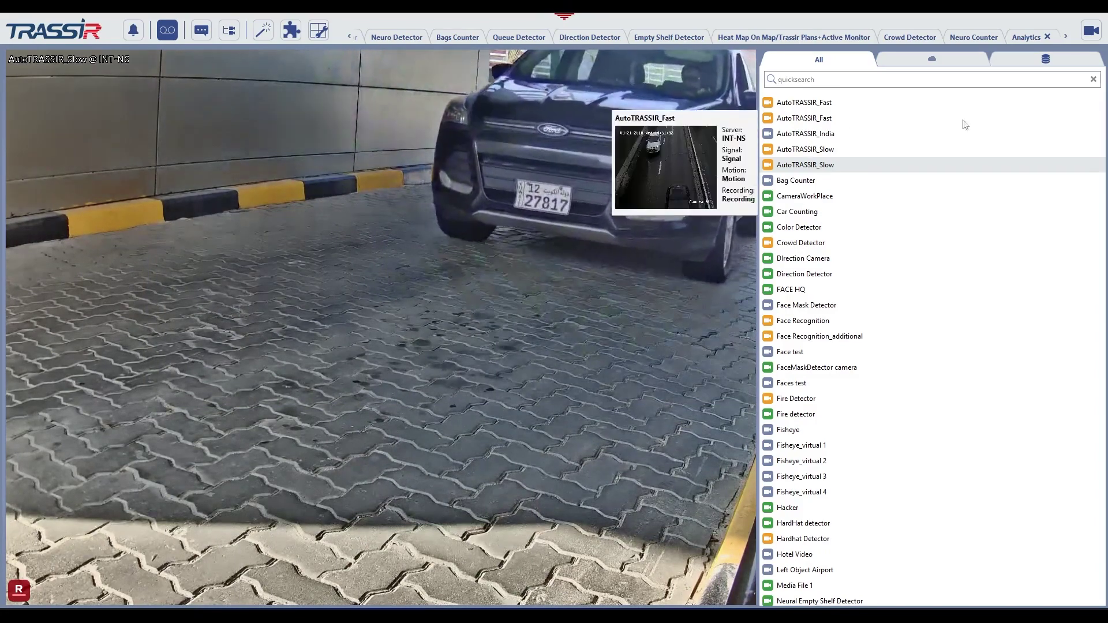
click(809, 80)
text(222)
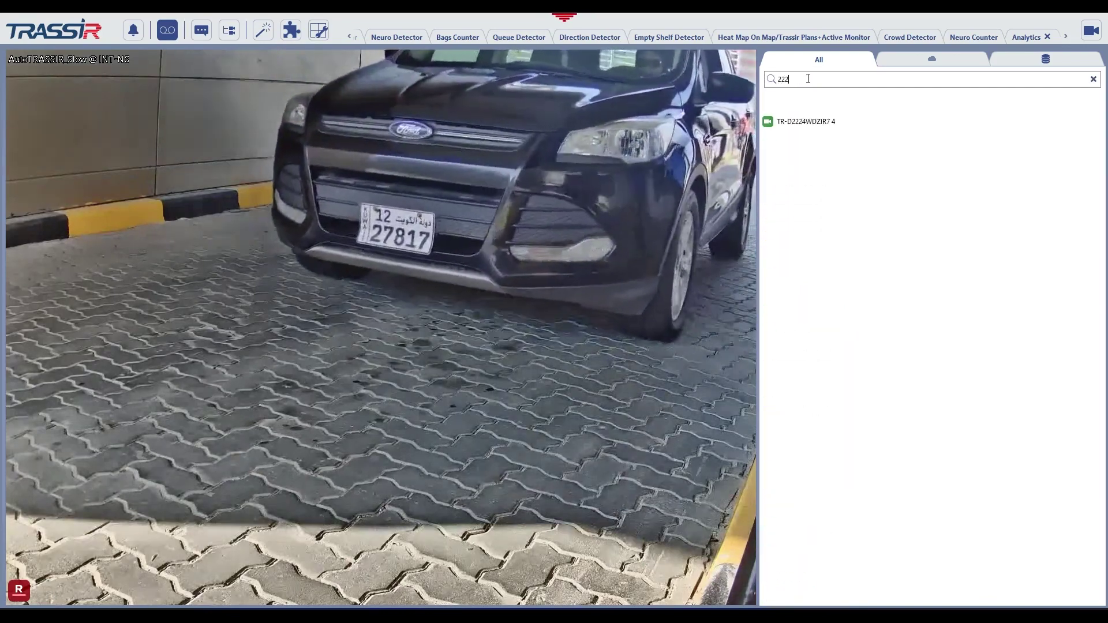
drag(806, 100, 419, 333)
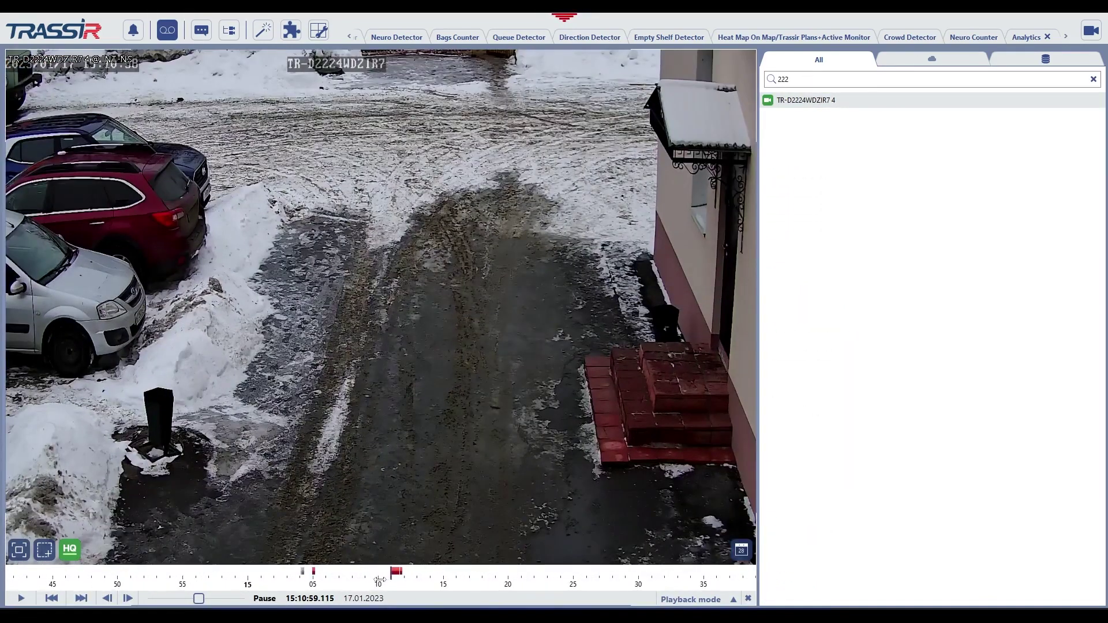
click(749, 600)
Open the camera's archive preferring the substream, then exit back to live view.
right_click(389, 320)
mouse_move(476, 327)
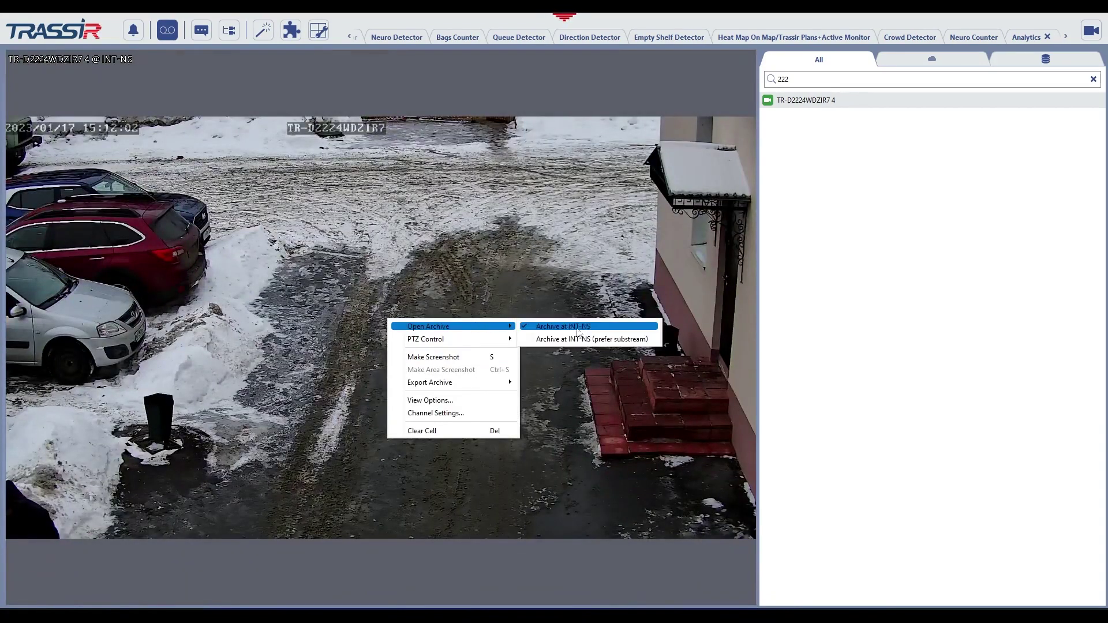
click(612, 340)
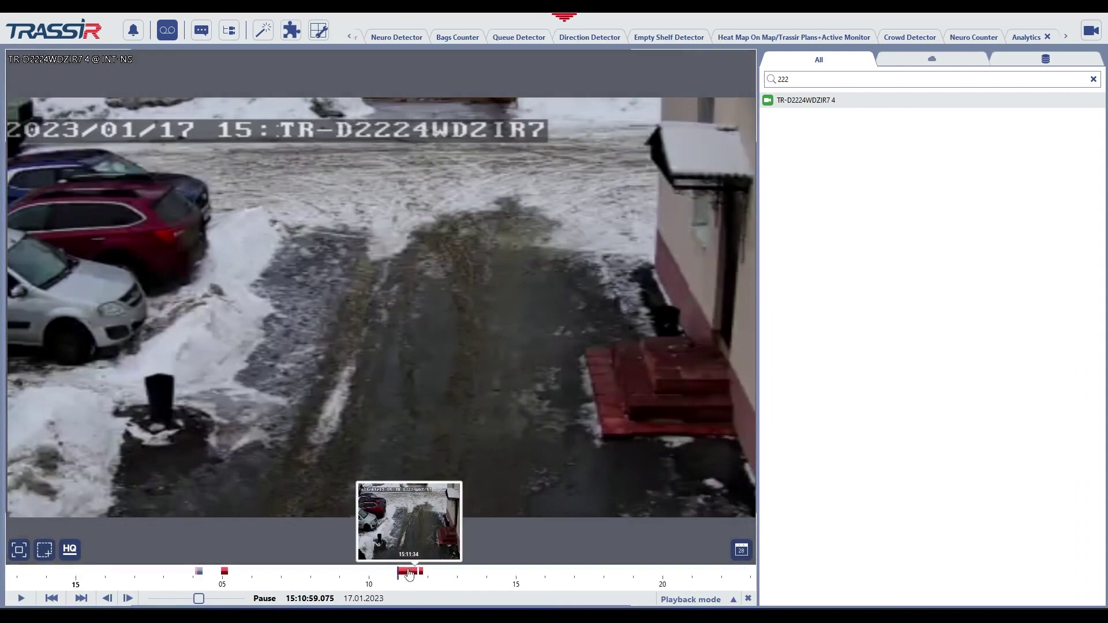
click(749, 599)
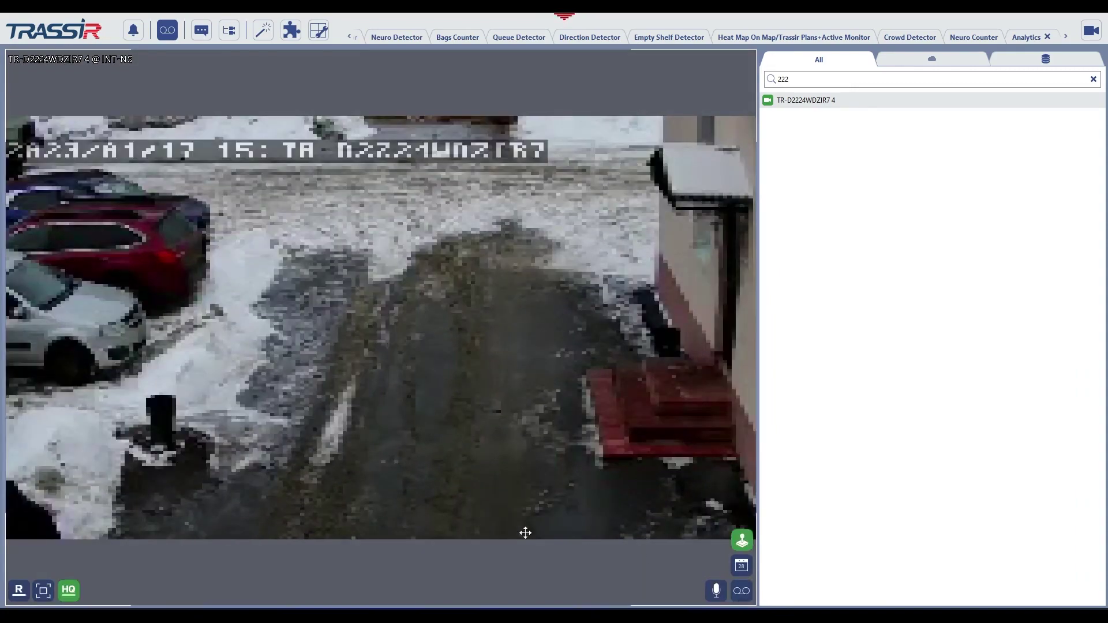
Open the archive at INT-NS, seek back to 15:11:20 then 15:11:12, and return to live.
right_click(369, 347)
mouse_move(419, 358)
click(552, 358)
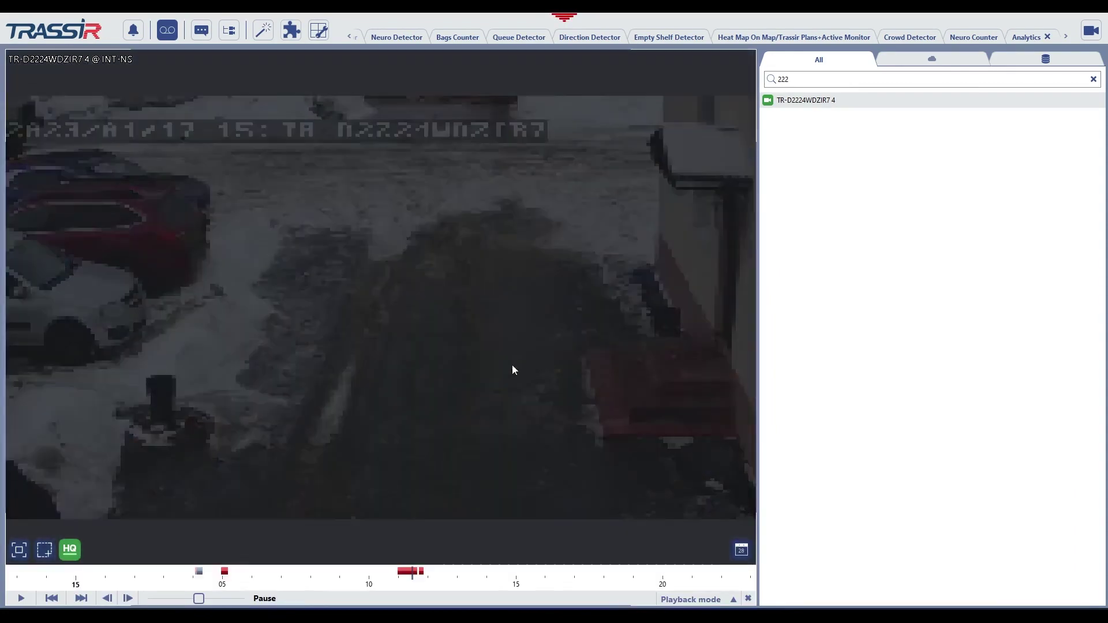
click(409, 574)
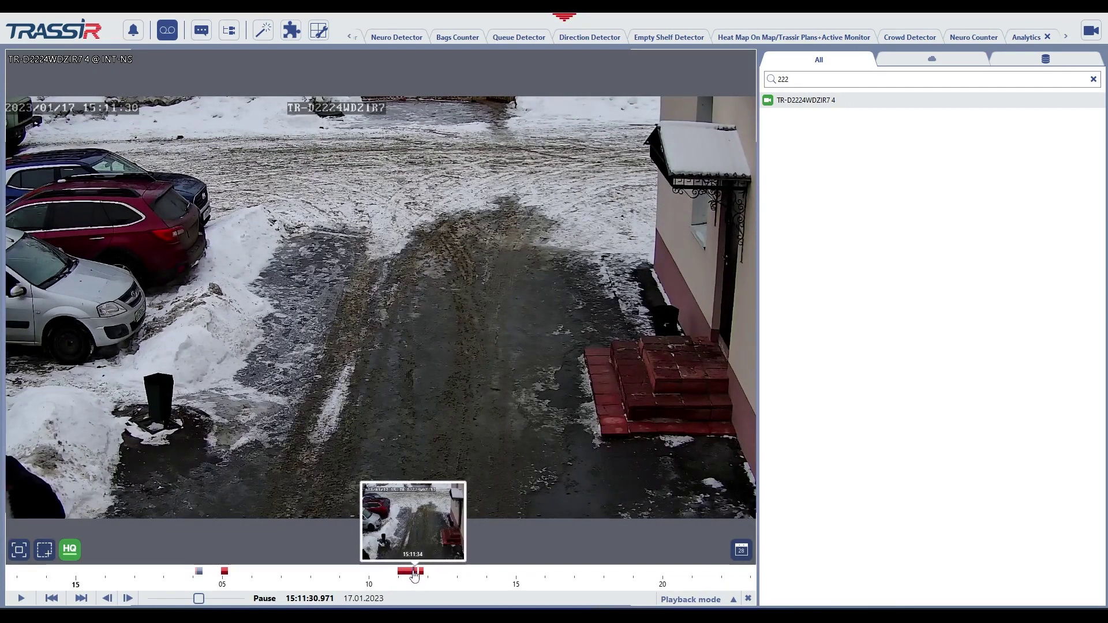
click(406, 573)
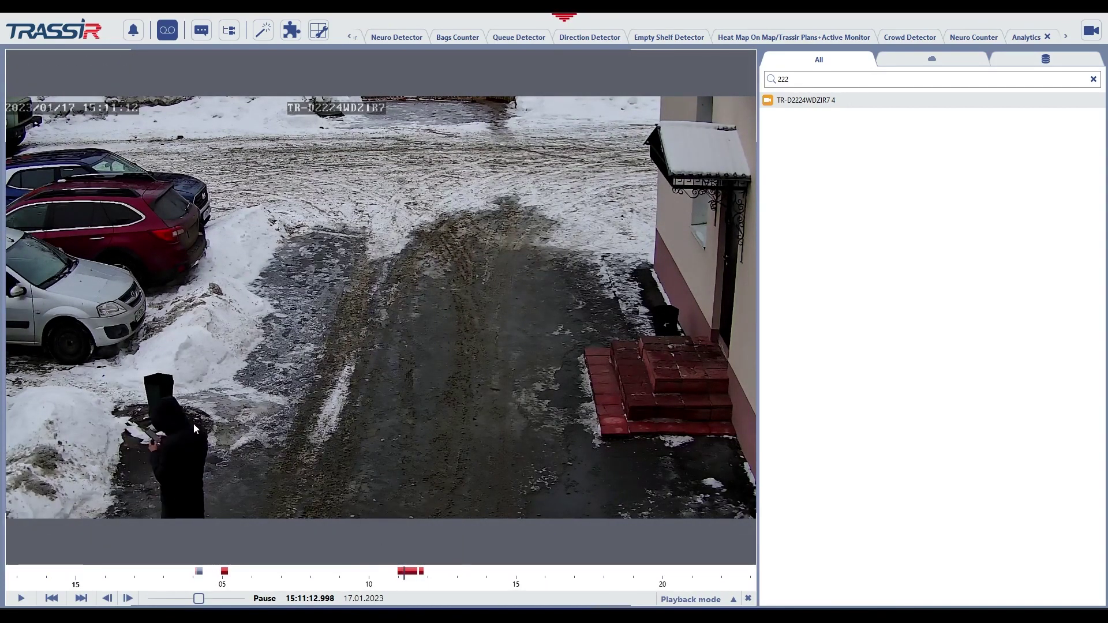
click(749, 597)
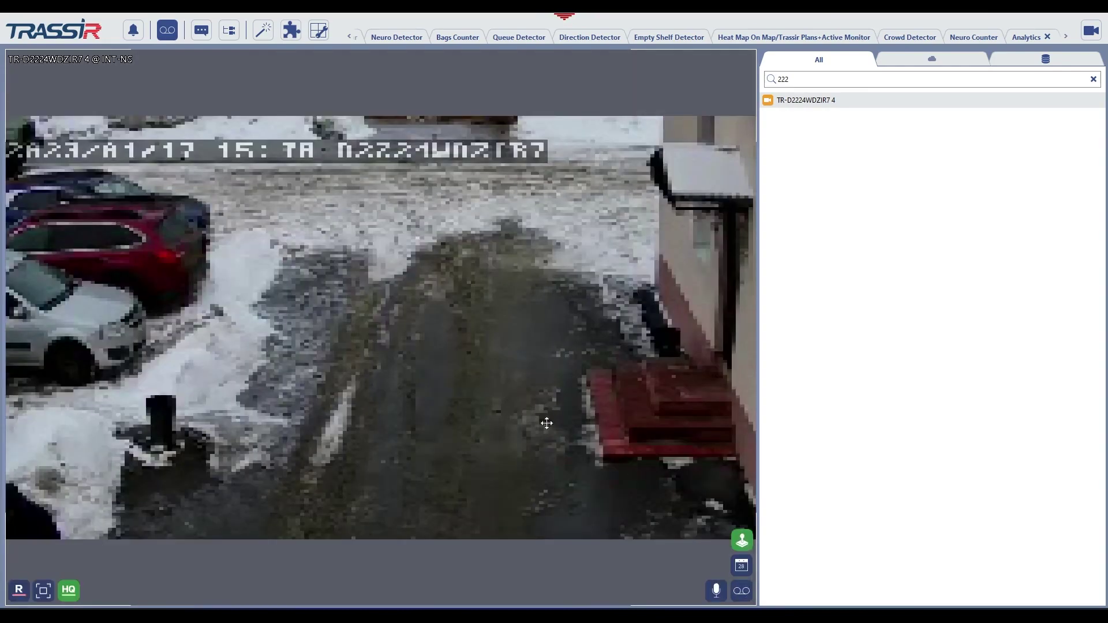
Search 'fas' and put the first AutoTRASSIR_Fast camera into the view.
key(BackSpace)
key(BackSpace)
key(BackSpace)
text(fas)
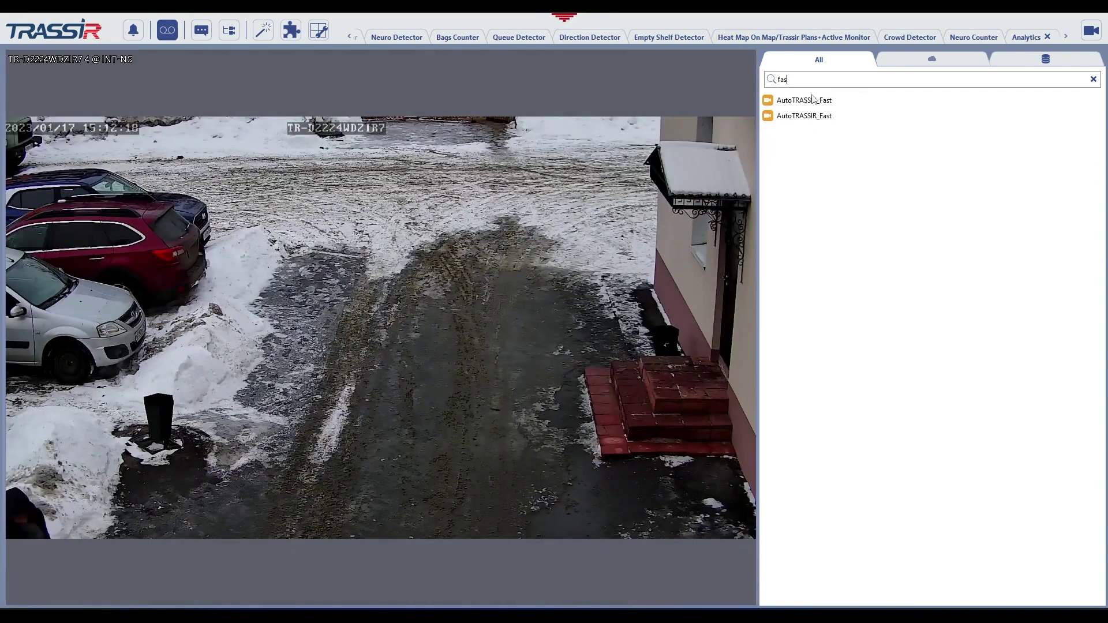
drag(804, 99, 609, 230)
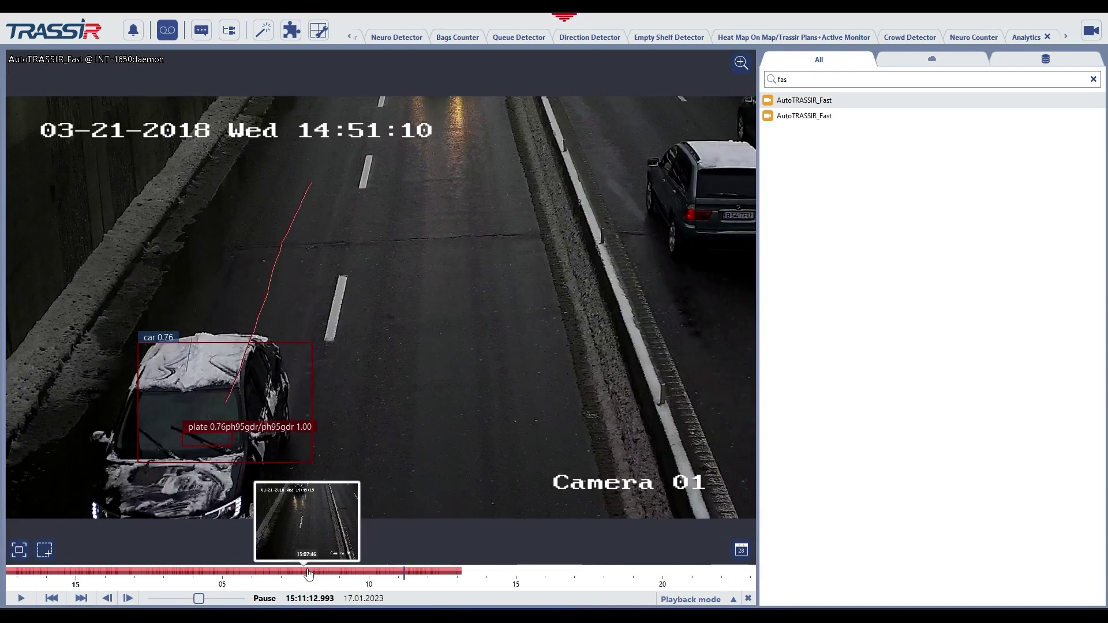
Rescale the archive timeline and seek playback to about 11:19:30 on 17.01.2023.
scroll(166, 580, down, 2)
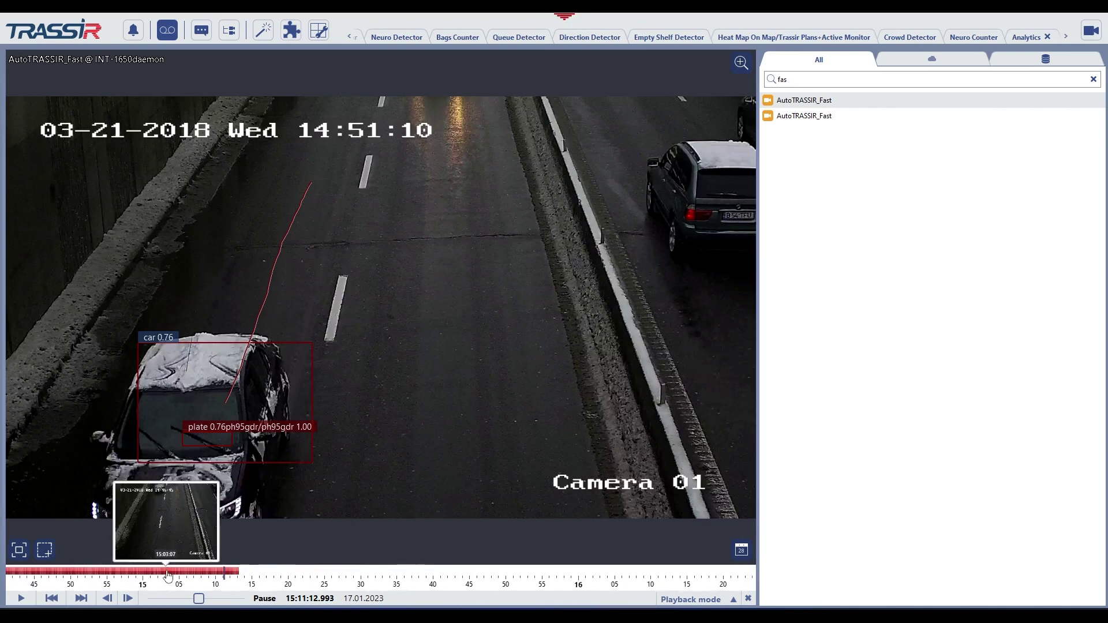
scroll(176, 584, down, 1)
scroll(176, 582, down, 1)
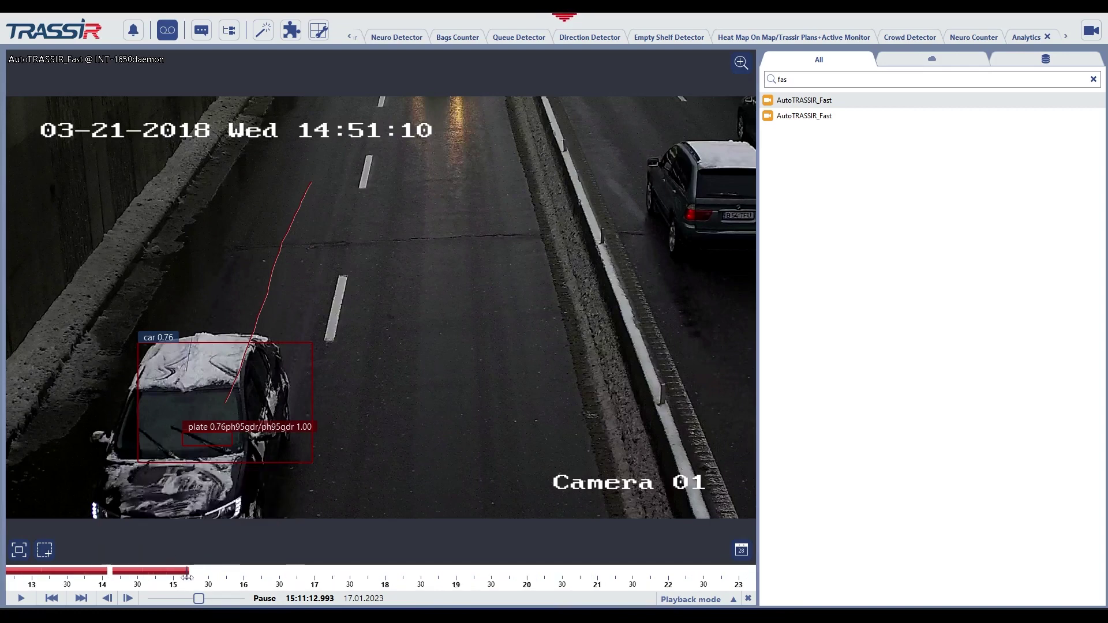
scroll(187, 577, down, 3)
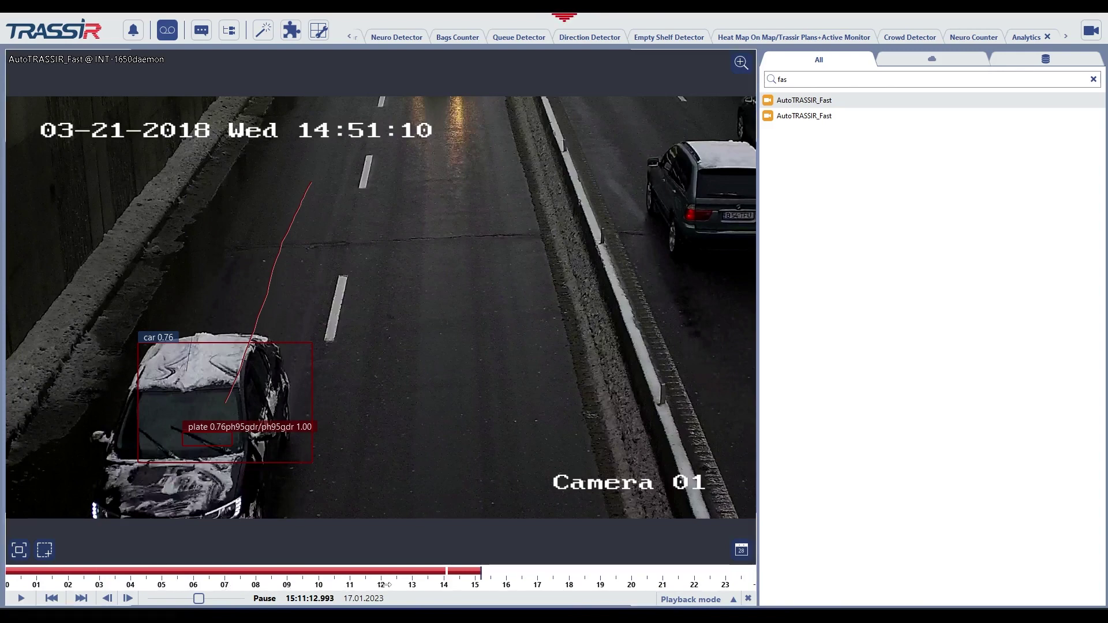
scroll(367, 580, up, 3)
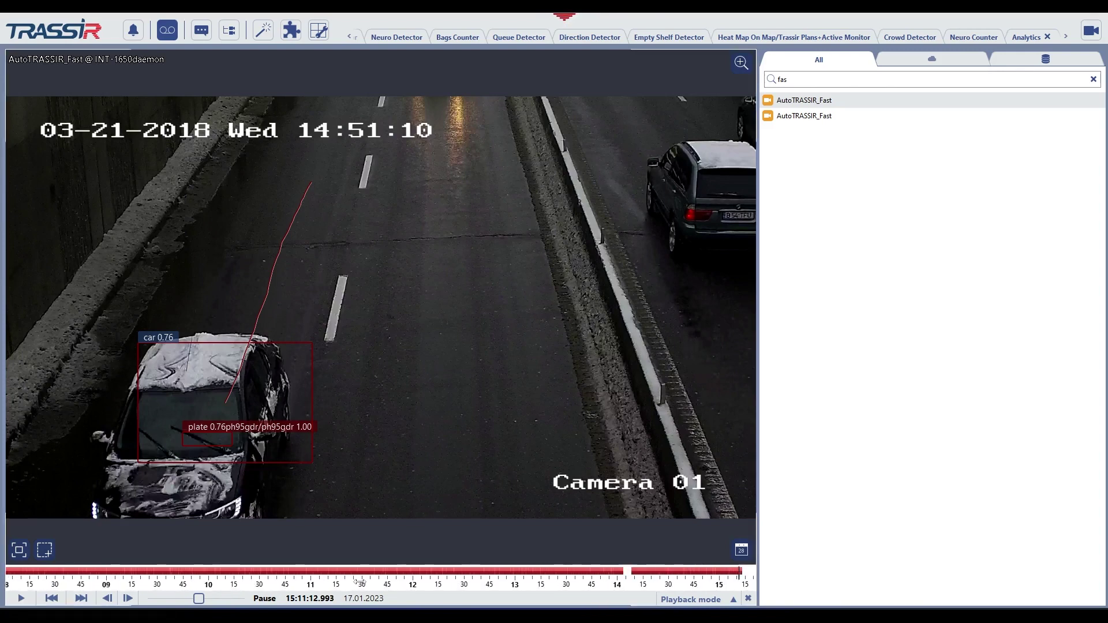
scroll(359, 581, down, 2)
scroll(359, 582, up, 5)
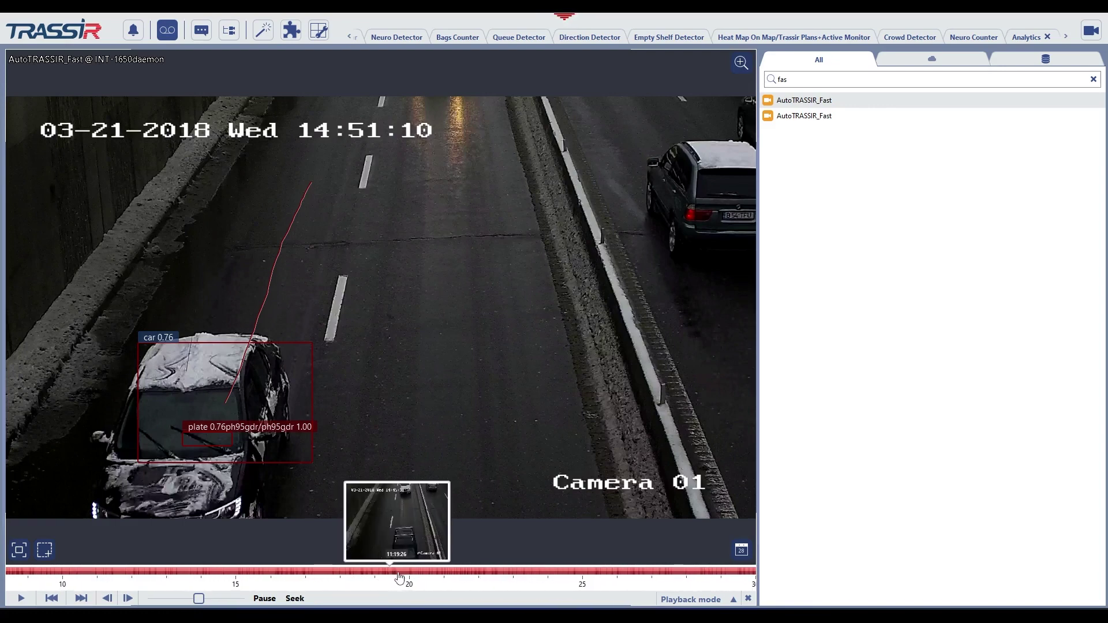
click(405, 578)
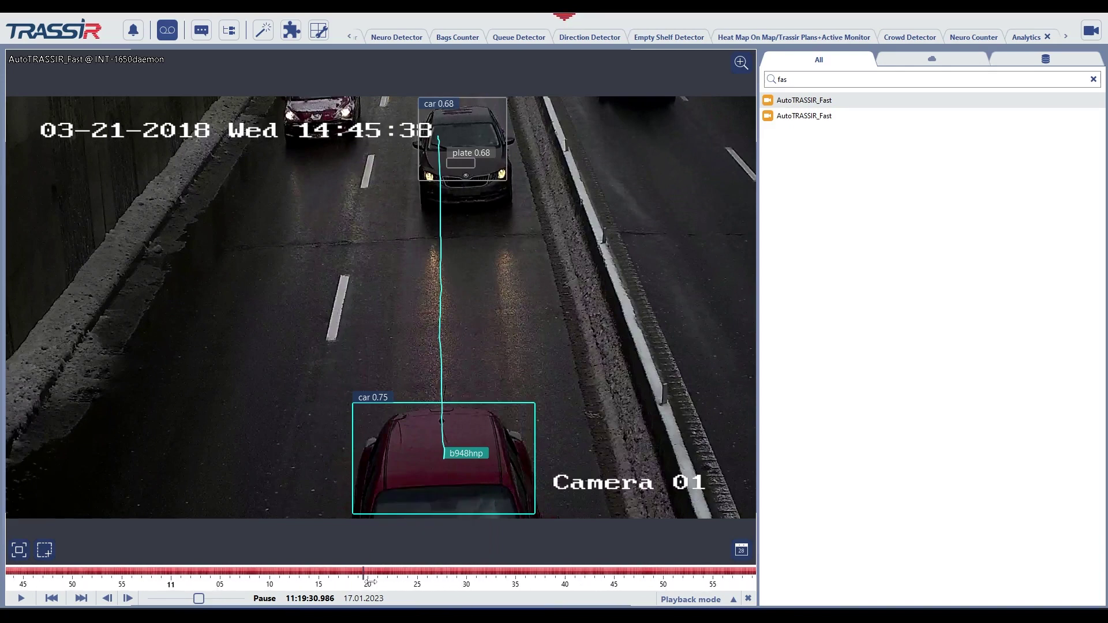
Zoom the timeline out to the full 0–23 h day and preview frames along it.
scroll(369, 581, down, 5)
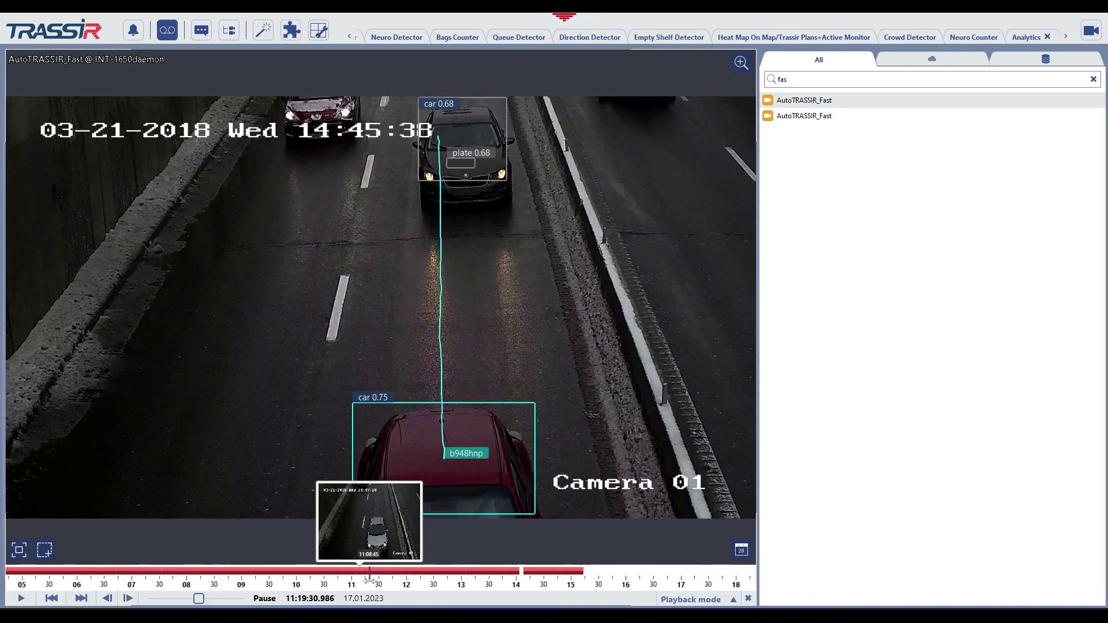
scroll(370, 578, down, 2)
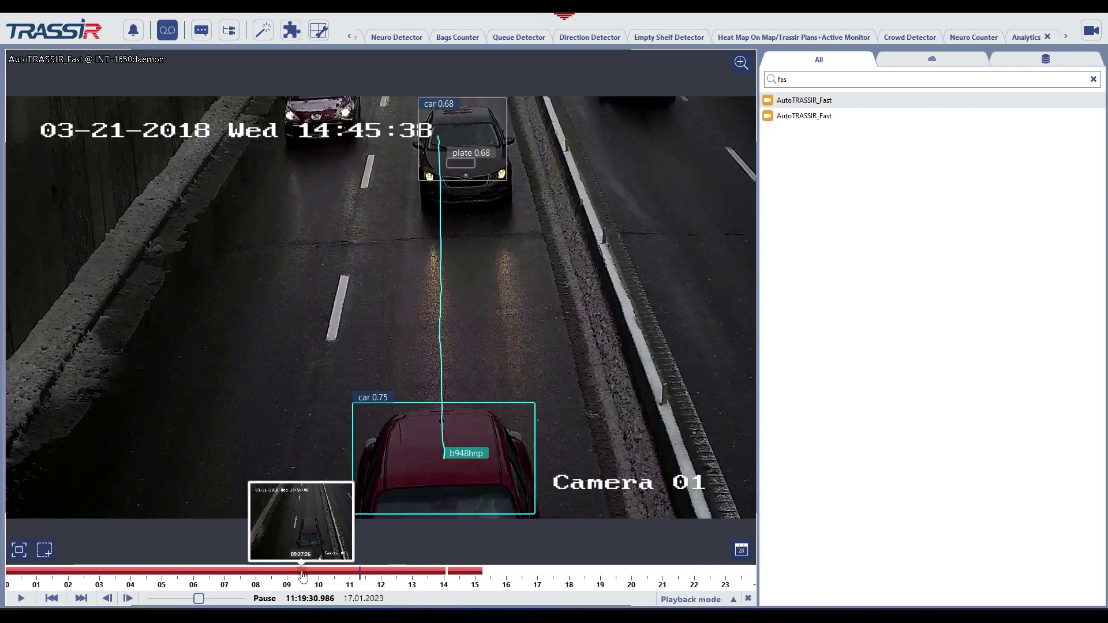
mouse_move(304, 573)
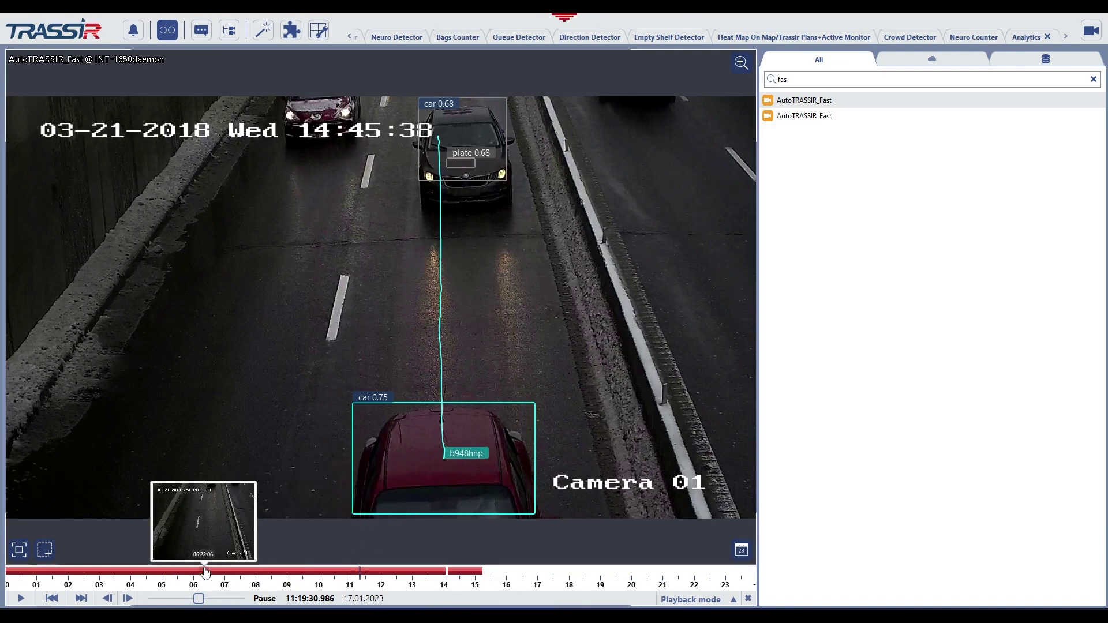
mouse_move(205, 572)
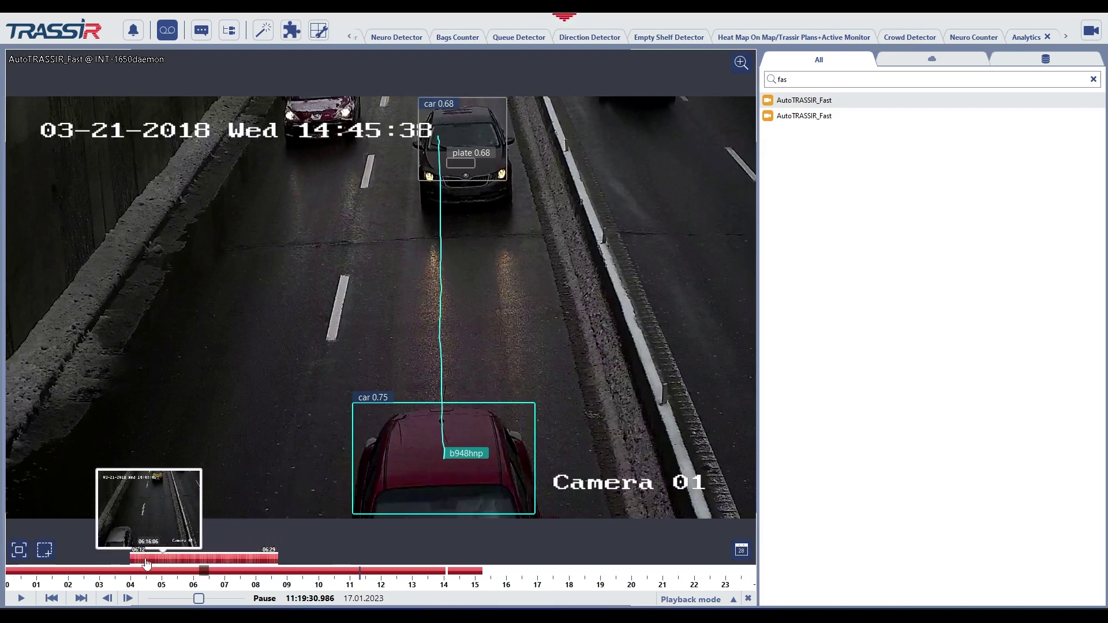
scroll(384, 586, up, 2)
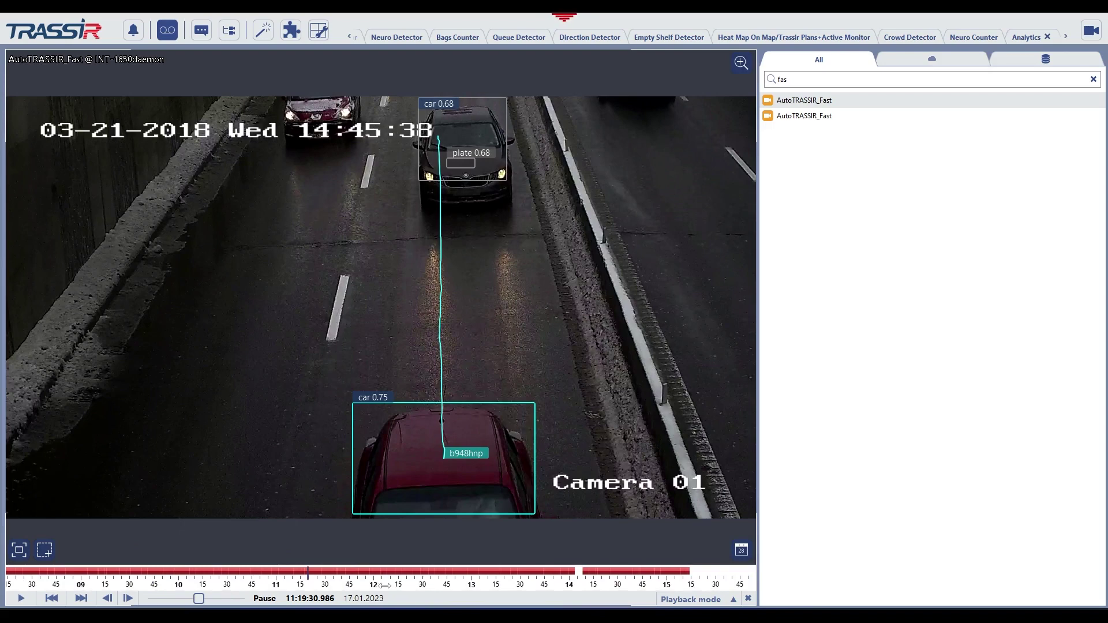
scroll(384, 586, down, 1)
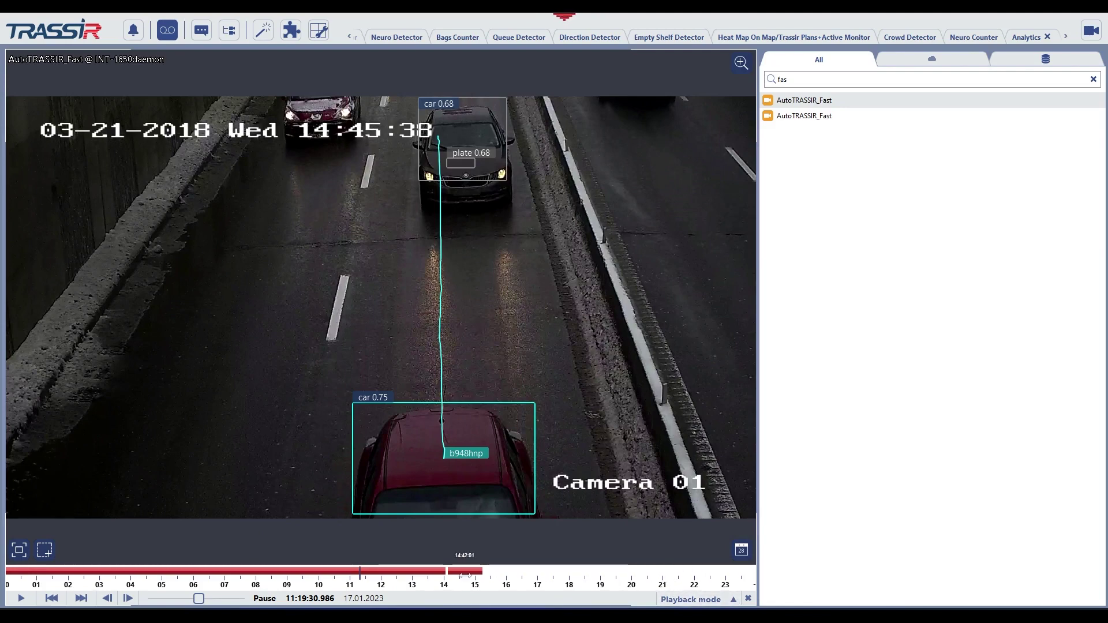
Play the AutoTRASSIR_Fast archive in normal mode and speed it up to 4x.
click(697, 598)
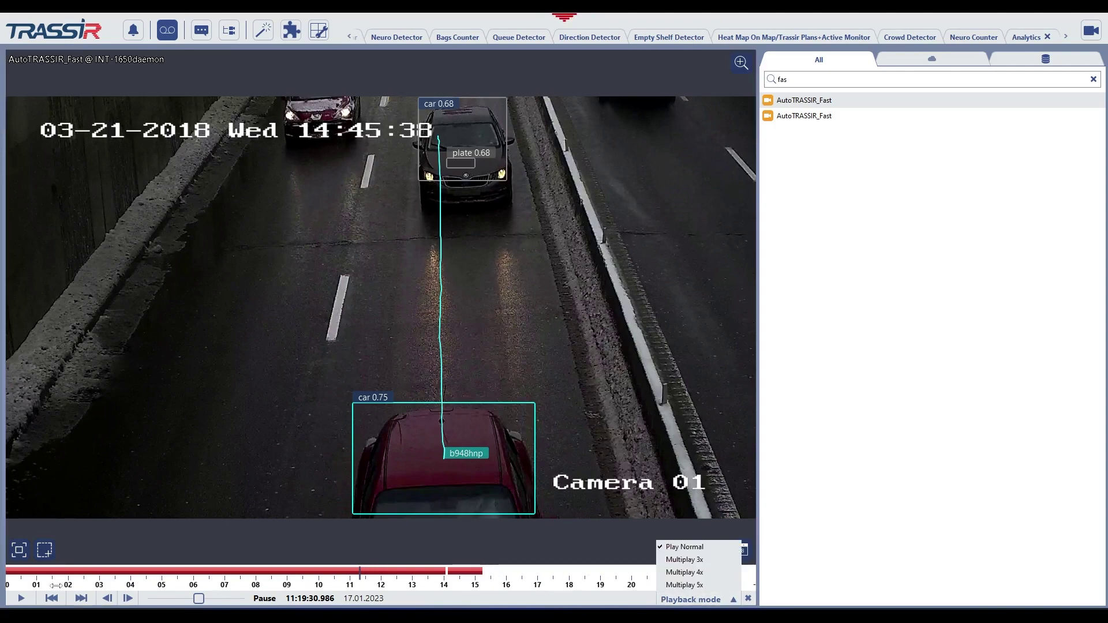
click(20, 599)
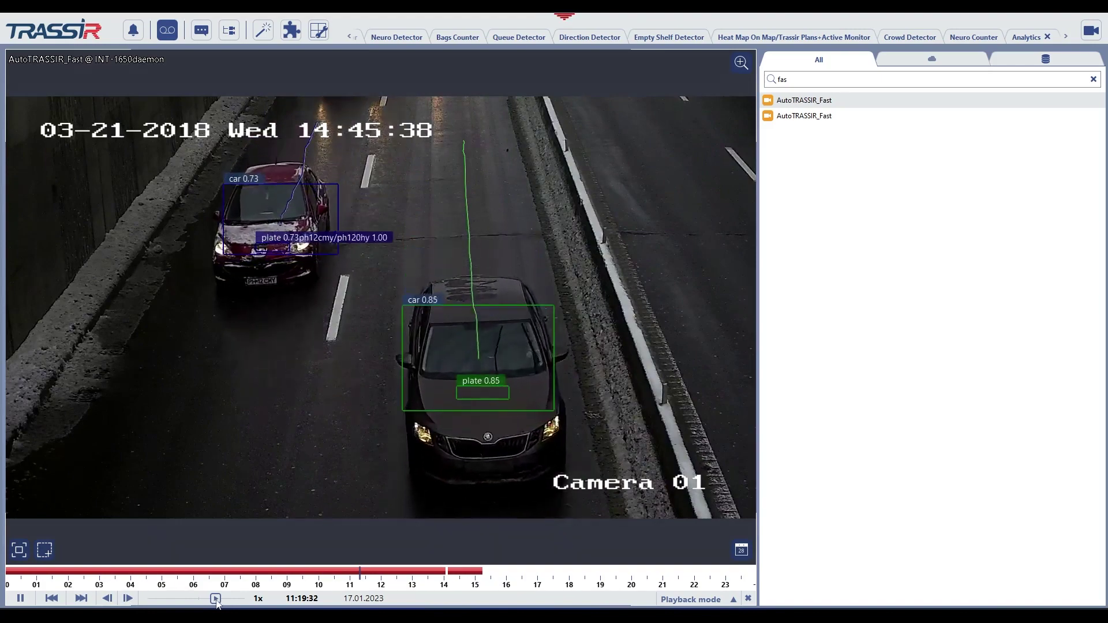
drag(215, 599, 227, 598)
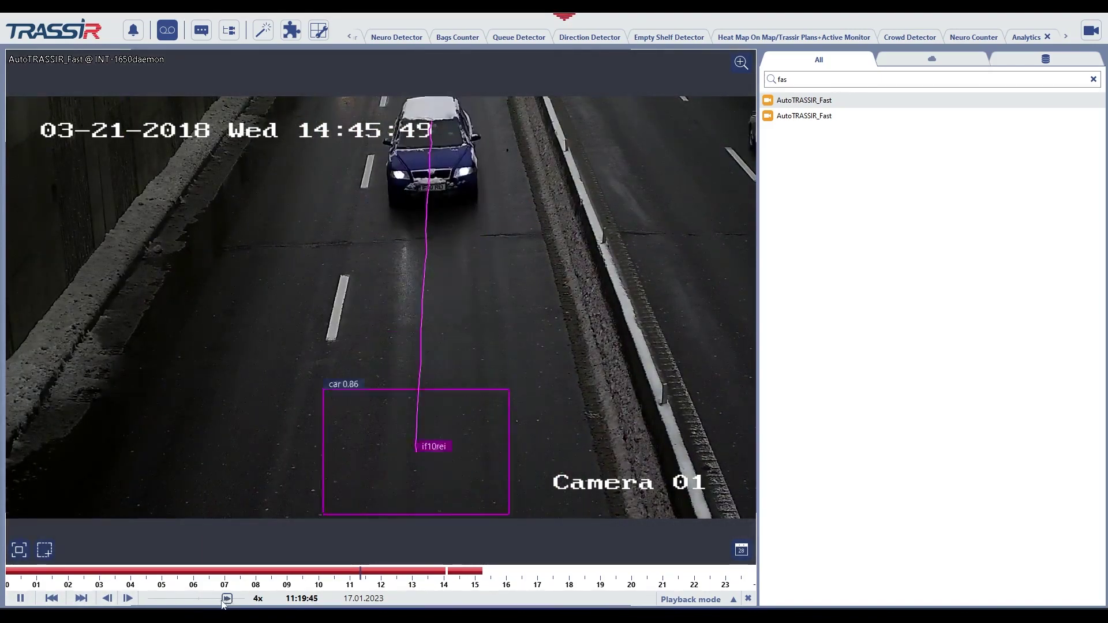
Return the speed to 1x, then resume playback in Multiplay 5x mode.
drag(224, 600, 215, 600)
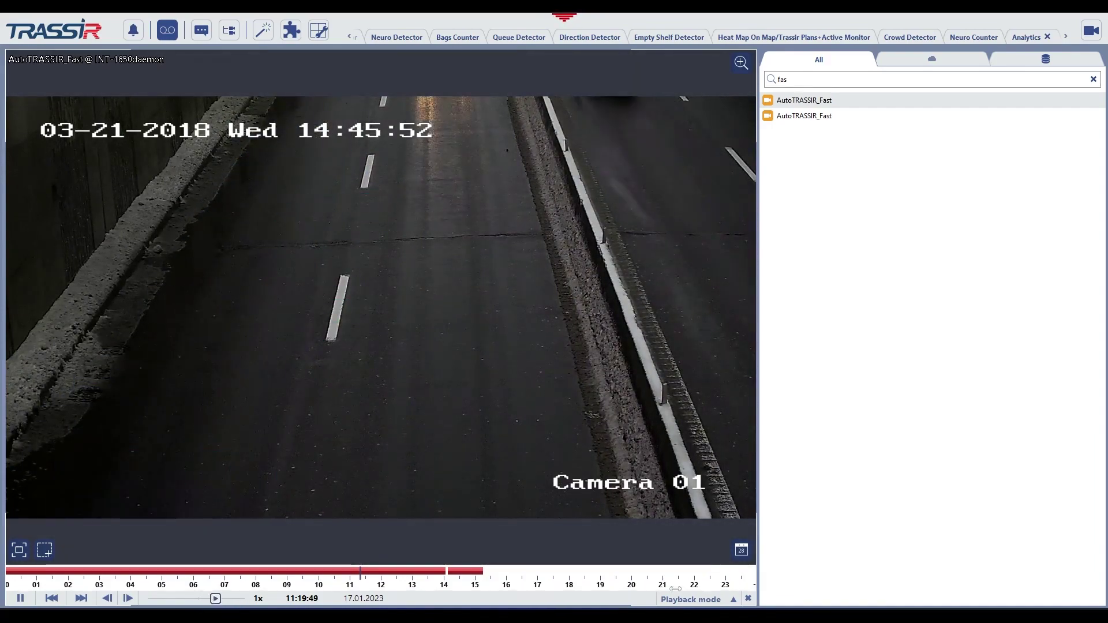
click(702, 587)
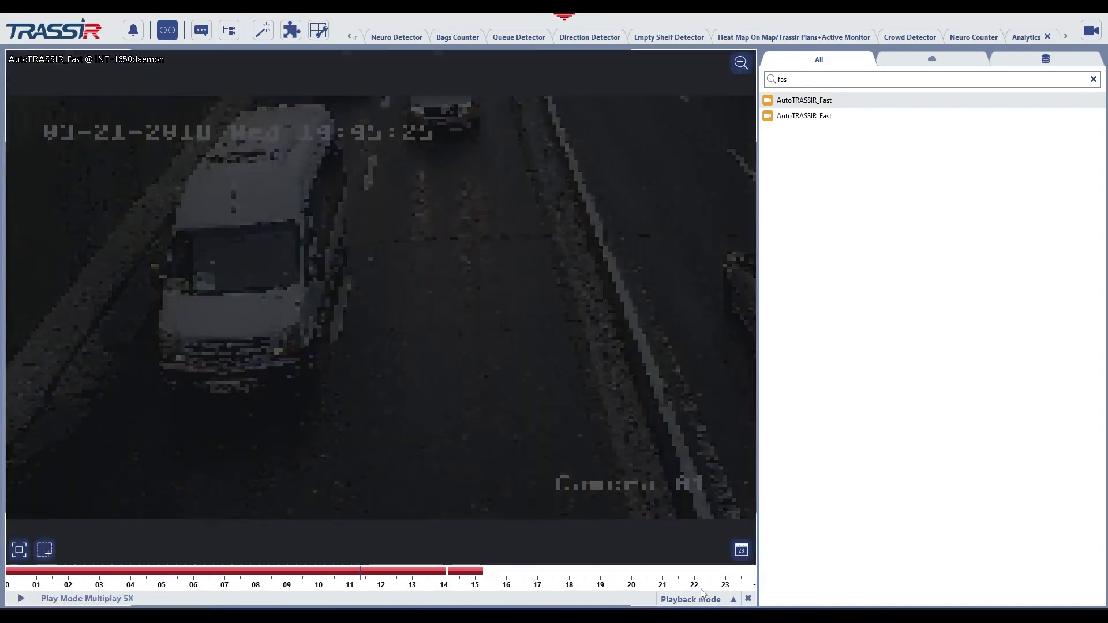
click(22, 597)
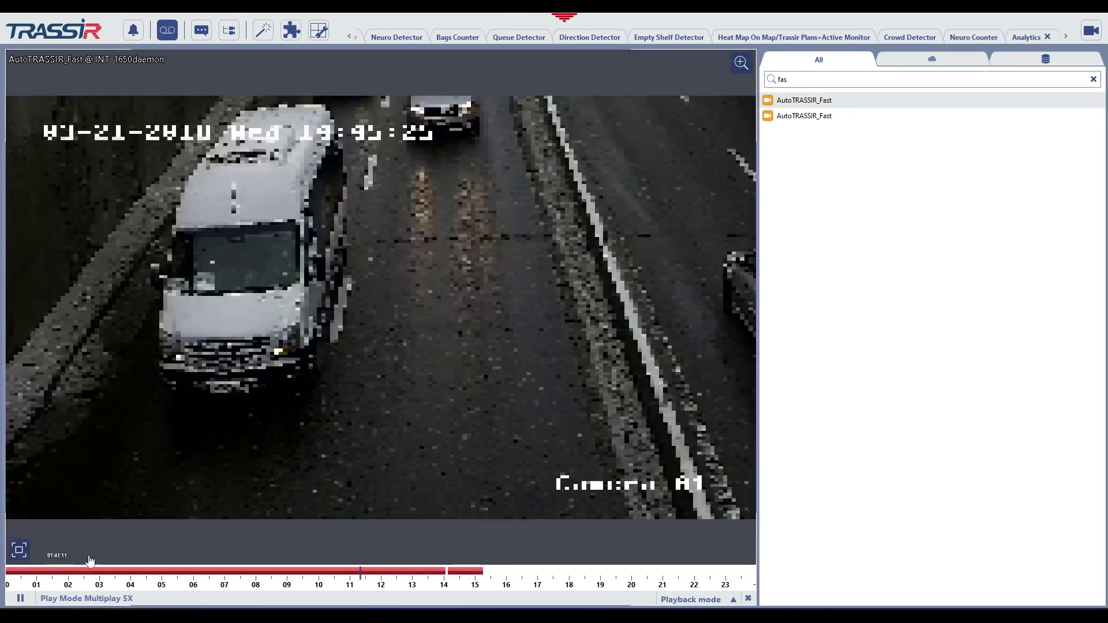